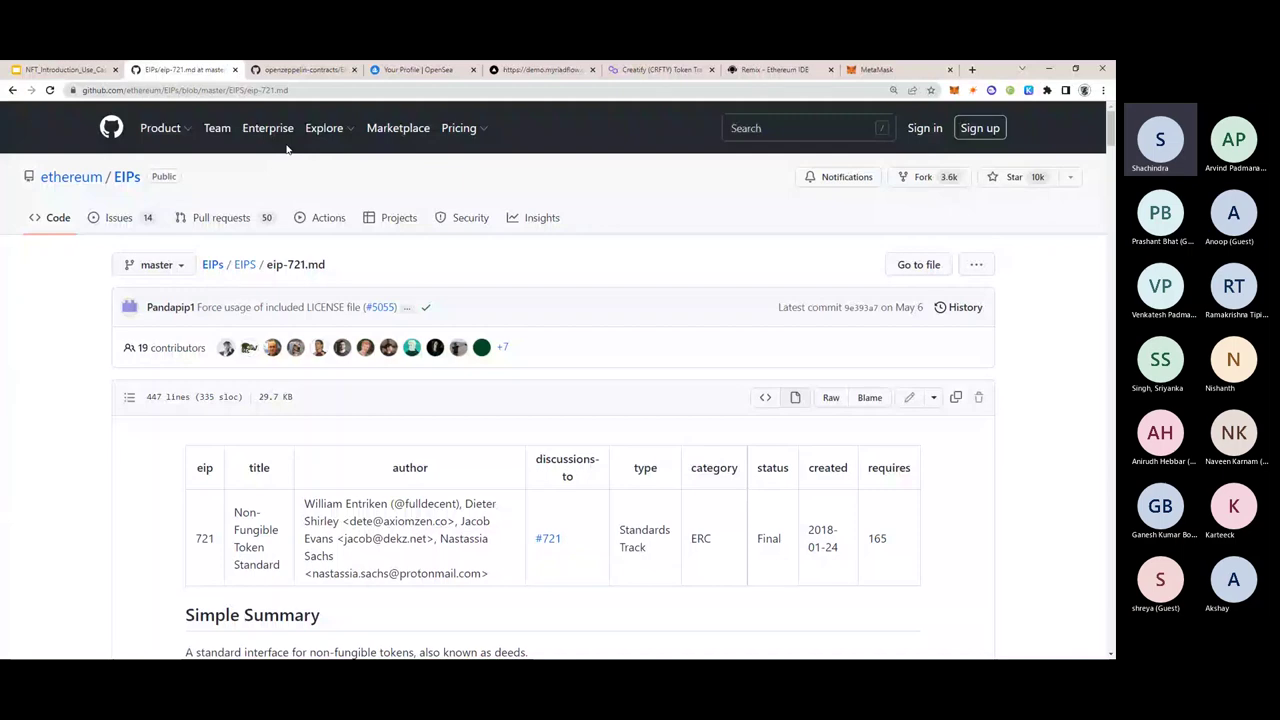
Scroll eip-721.md past the interface code to the optional ERC721Metadata extension and its JSON schema
scroll(410, 337, down, 3)
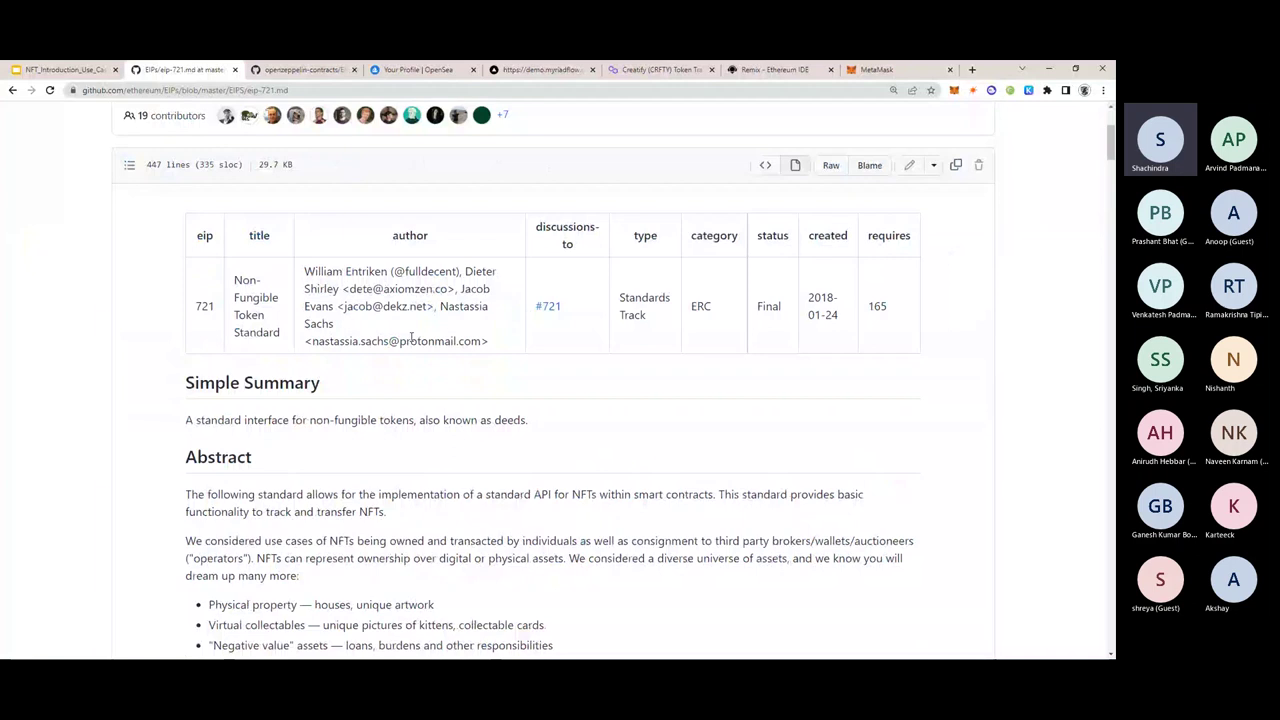
scroll(474, 357, down, 2)
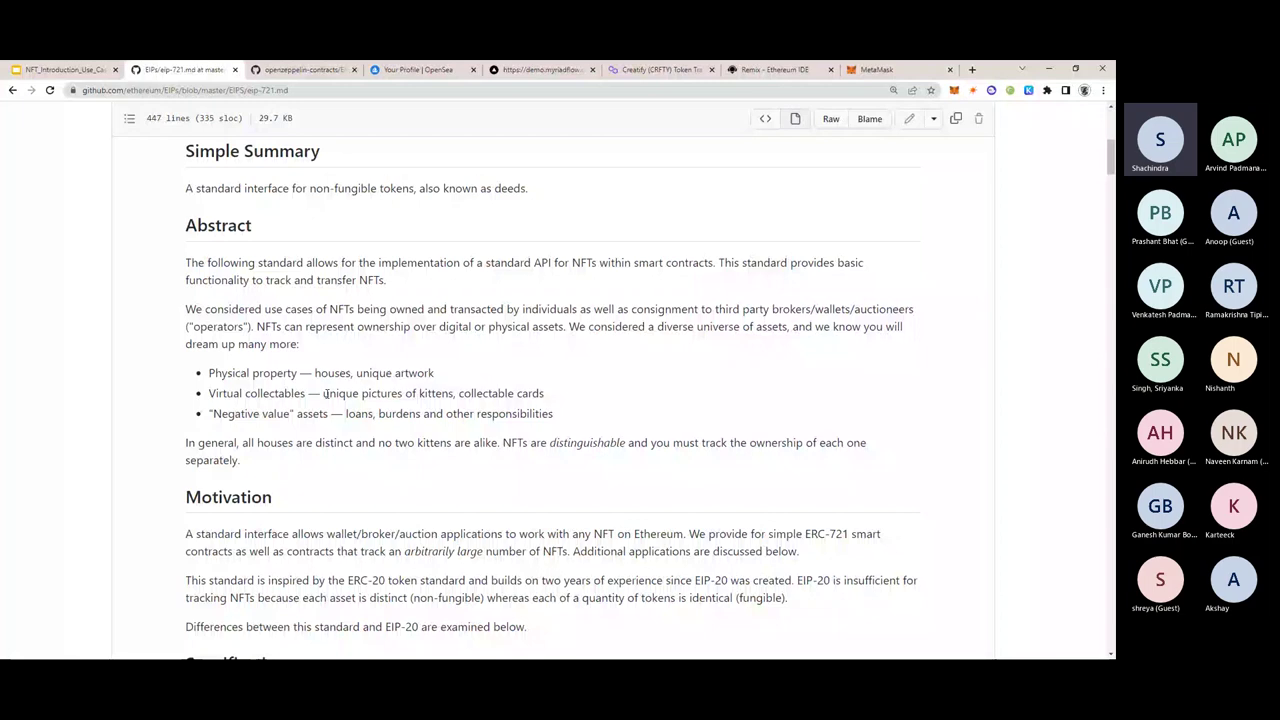
scroll(325, 393, down, 3)
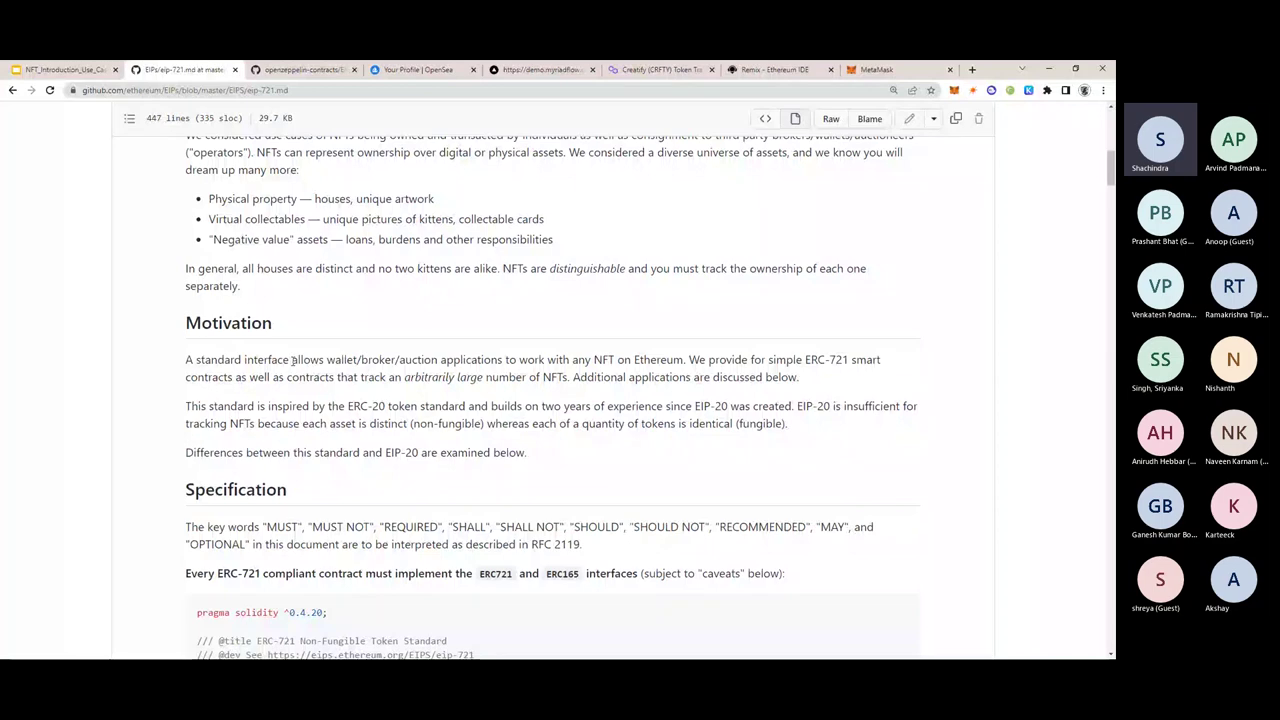
scroll(283, 300, down, 9)
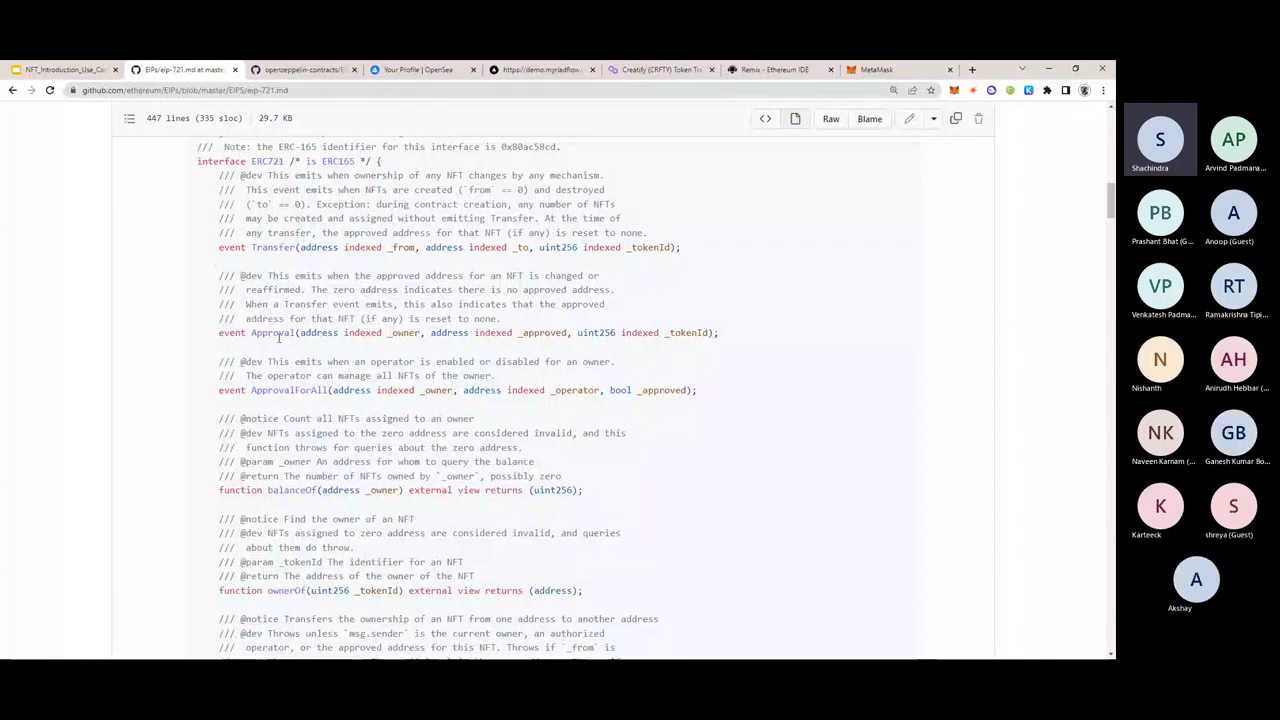
scroll(306, 372, down, 4)
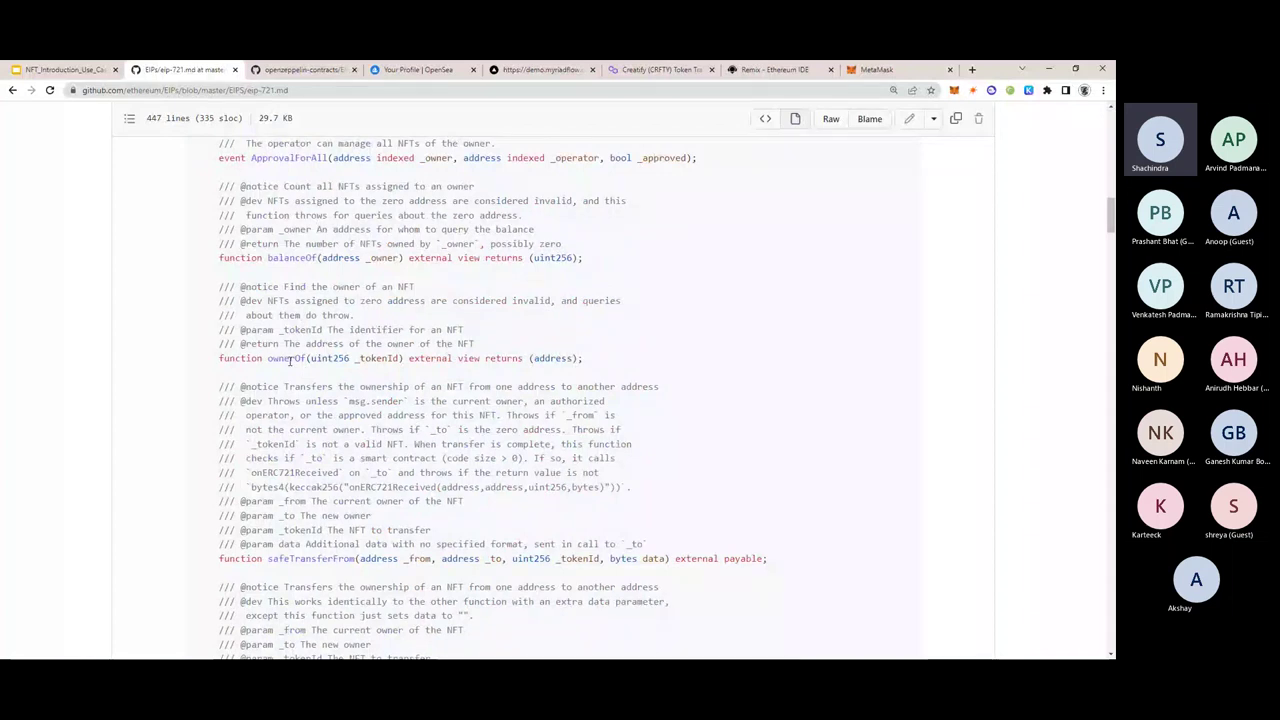
scroll(290, 360, down, 4)
scroll(322, 253, up, 1)
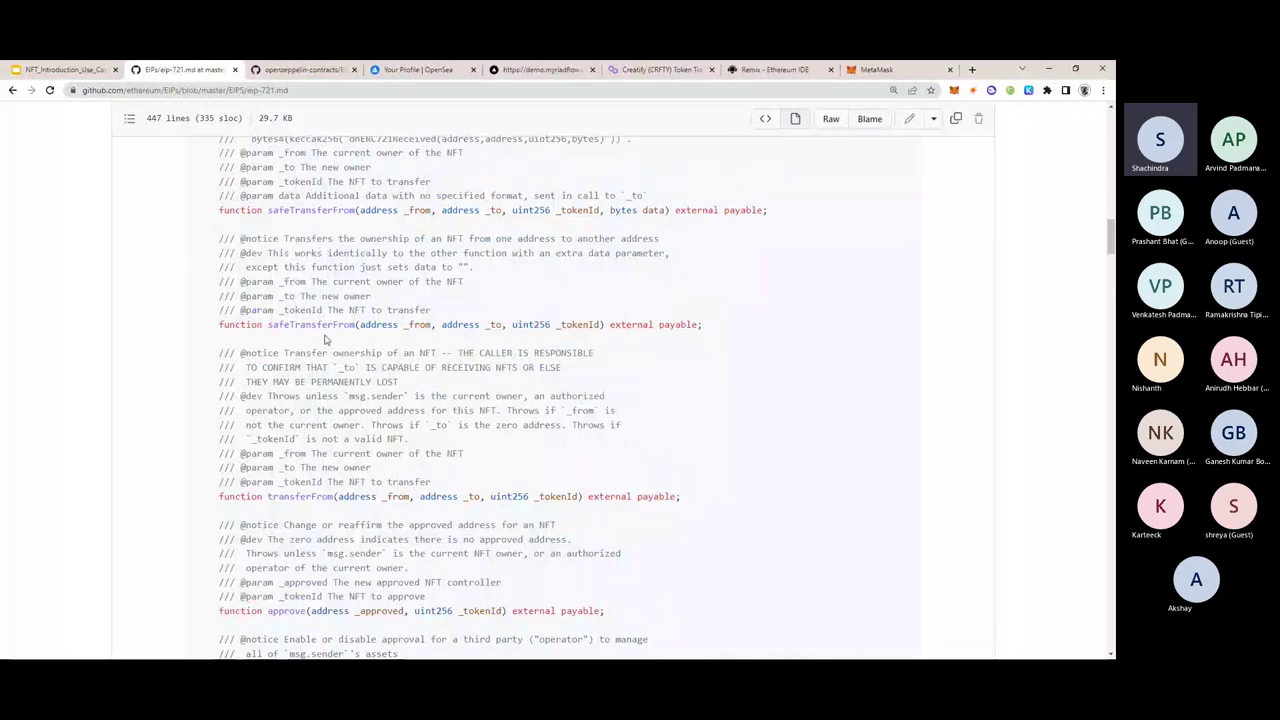
scroll(324, 340, down, 1)
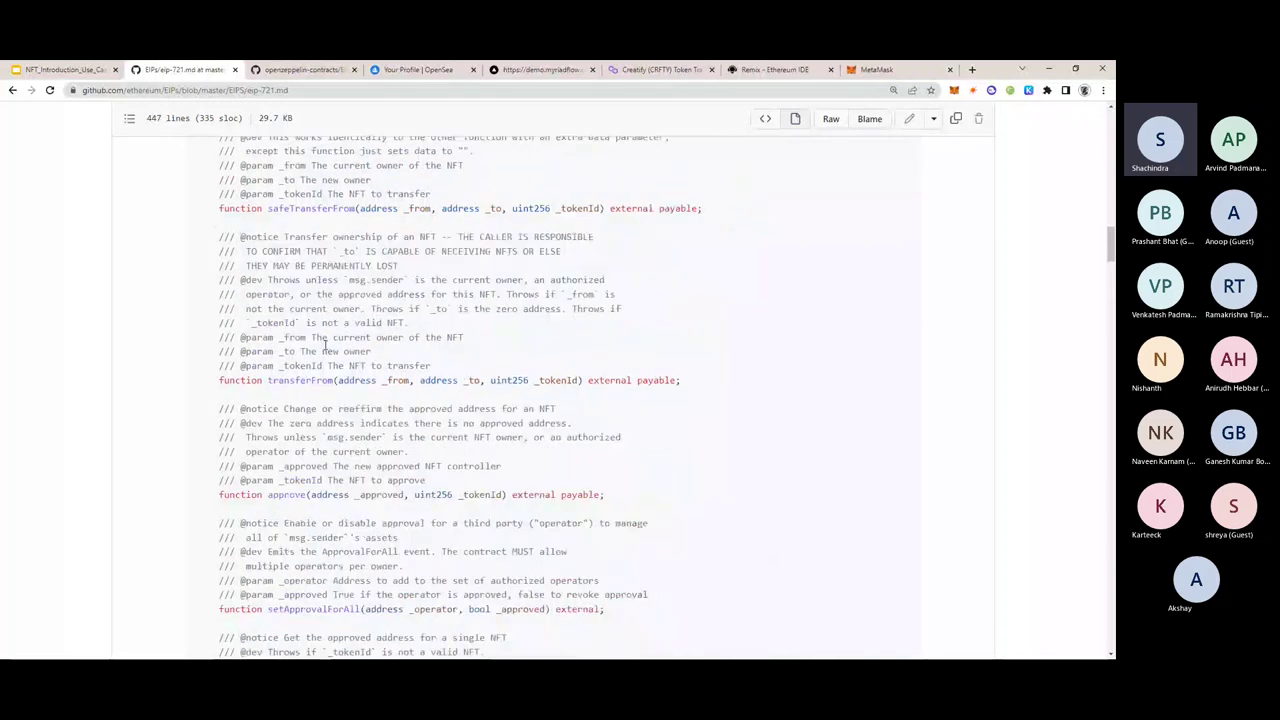
scroll(324, 343, down, 2)
scroll(297, 323, down, 4)
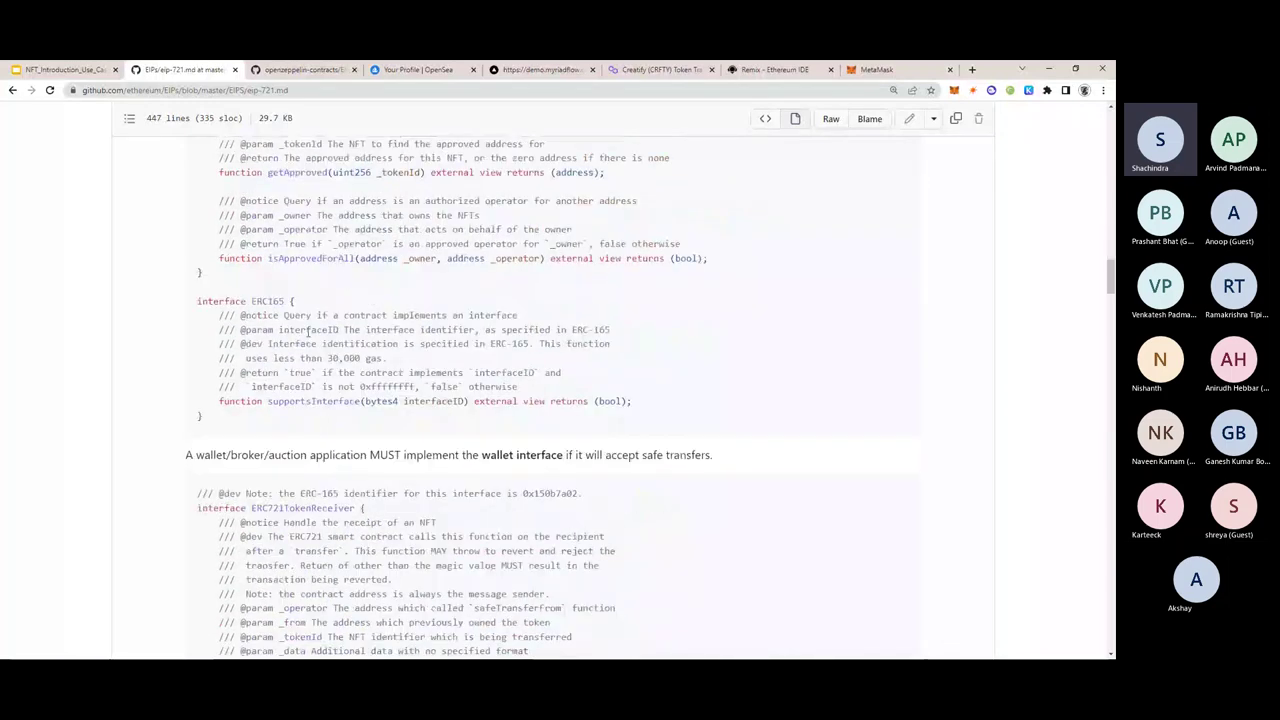
scroll(145, 304, down, 1)
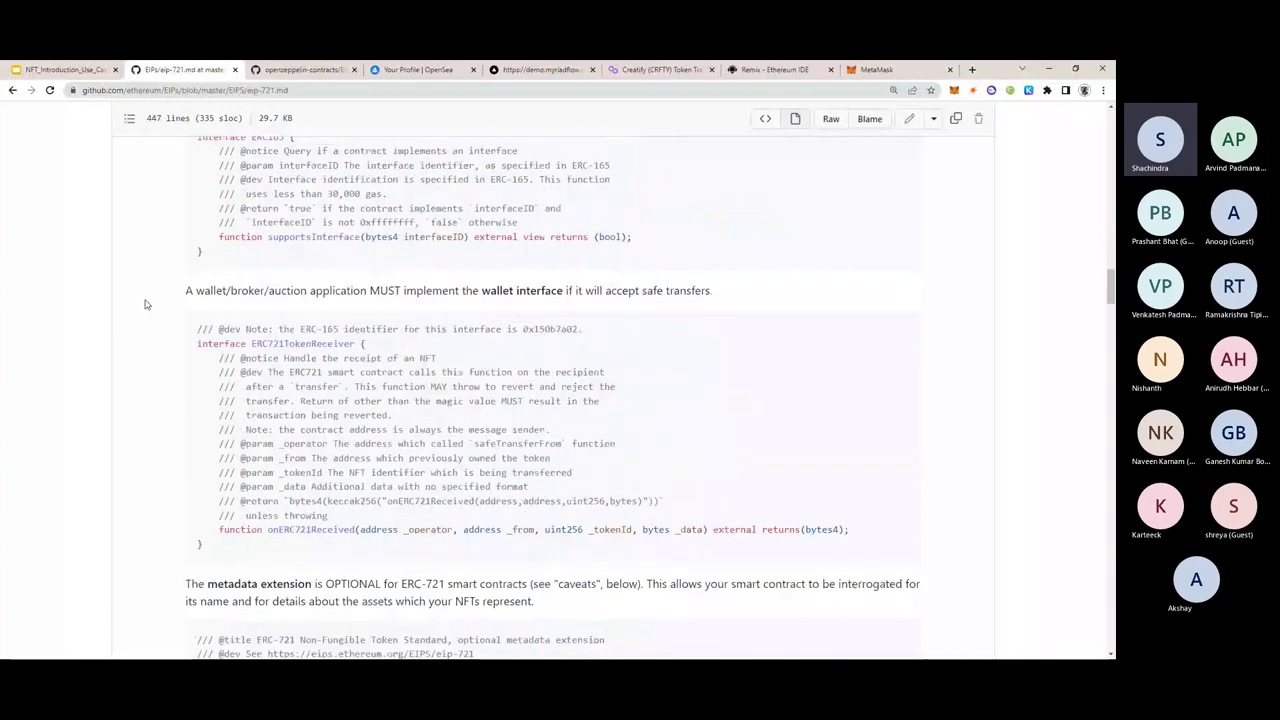
scroll(145, 304, down, 3)
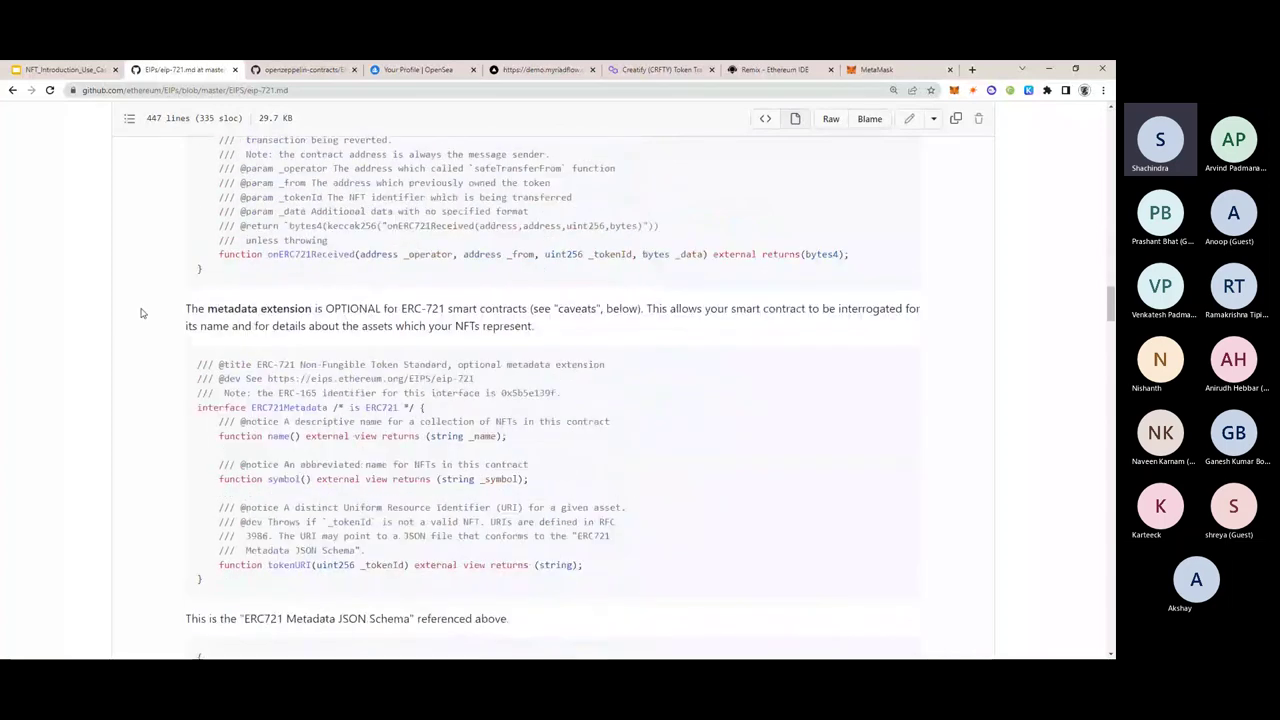
scroll(141, 313, down, 5)
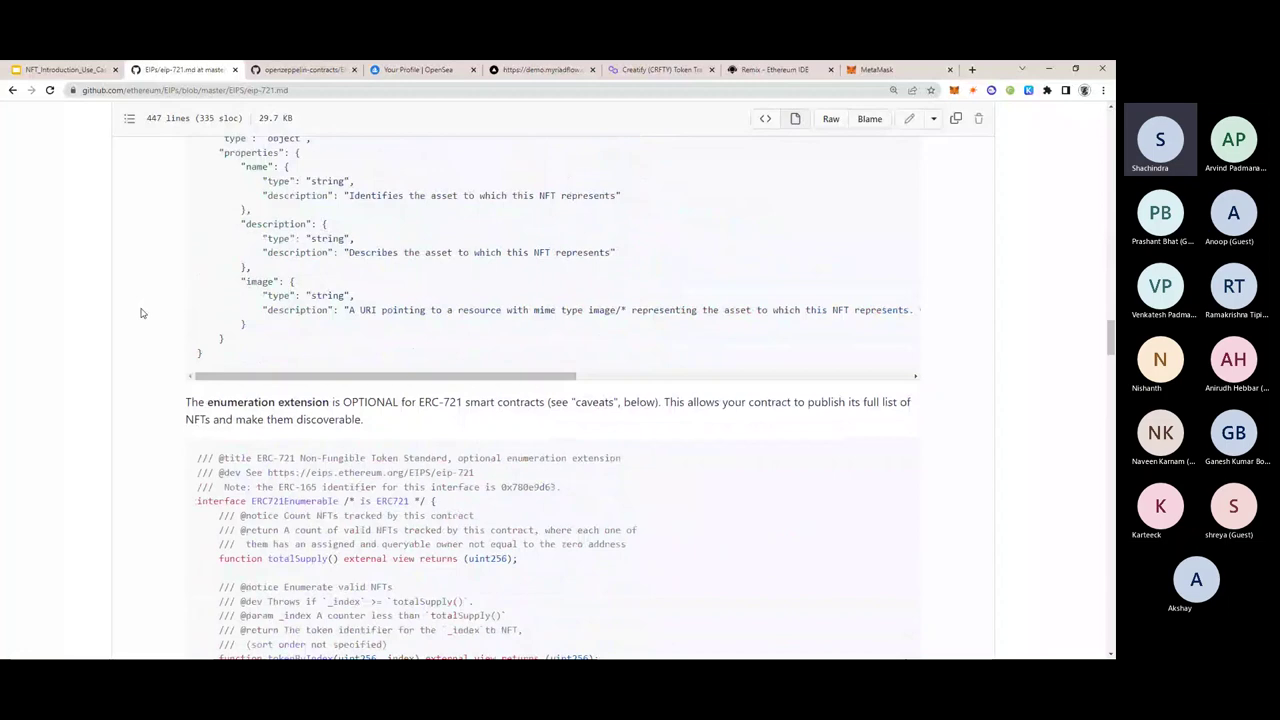
scroll(141, 313, up, 4)
scroll(141, 313, up, 3)
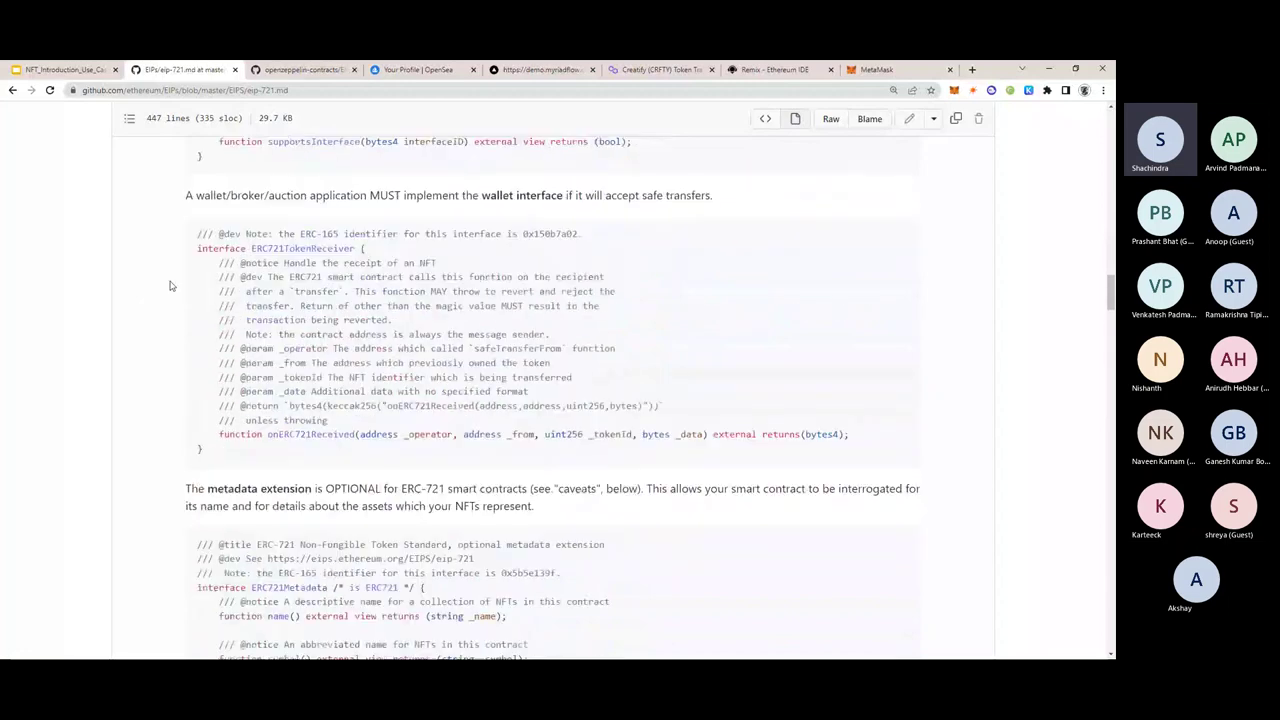
scroll(170, 286, down, 3)
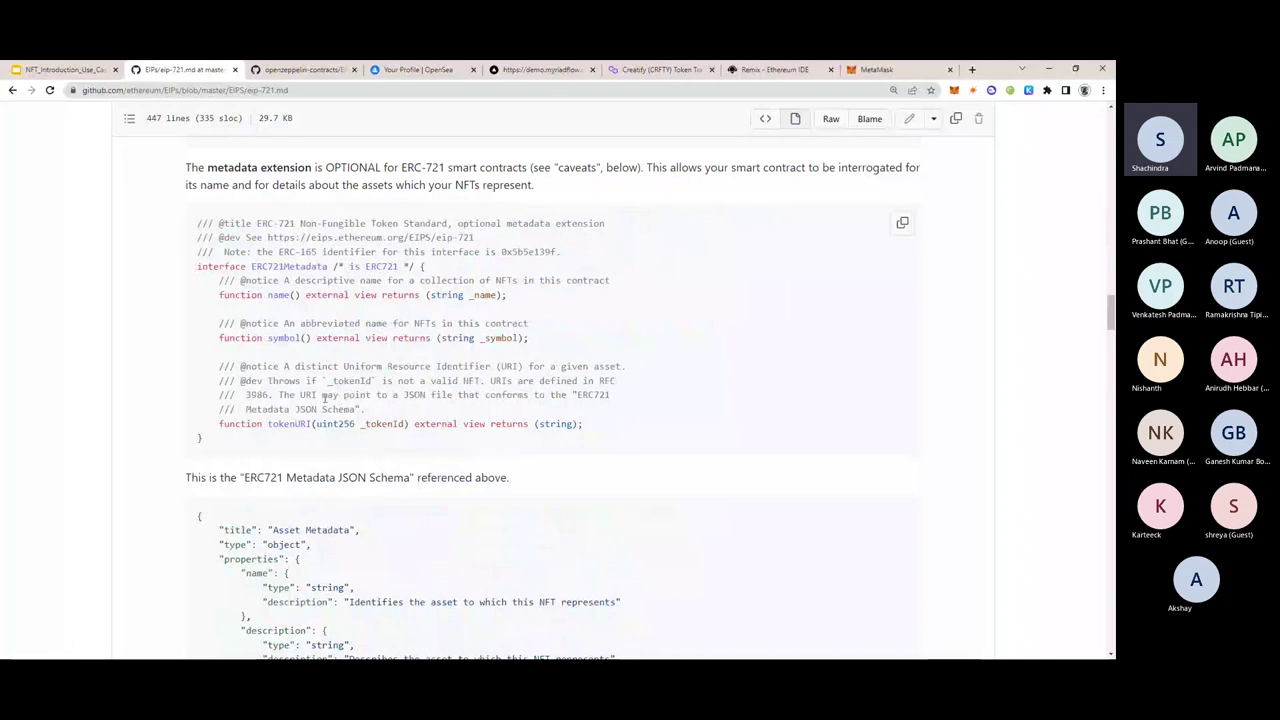
Highlight the tokenURI note that the URI points to a JSON file, then clear it
drag(285, 396, 364, 417)
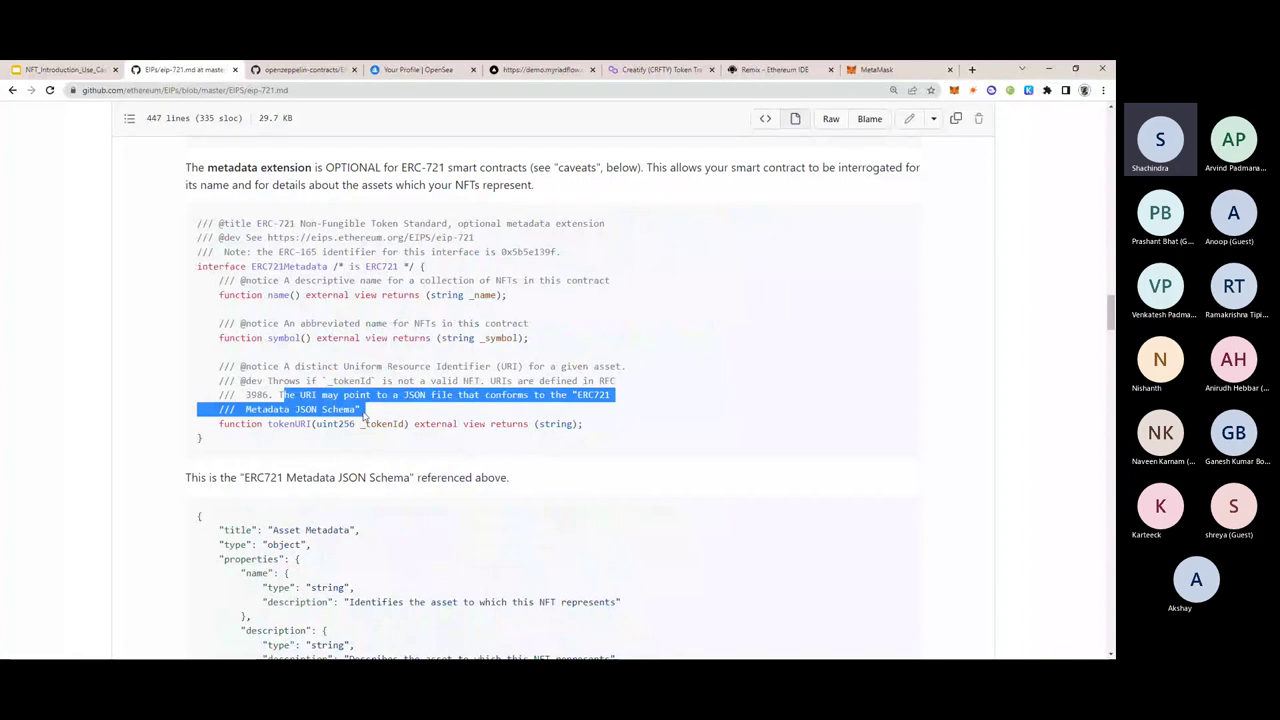
click(364, 417)
scroll(348, 456, down, 2)
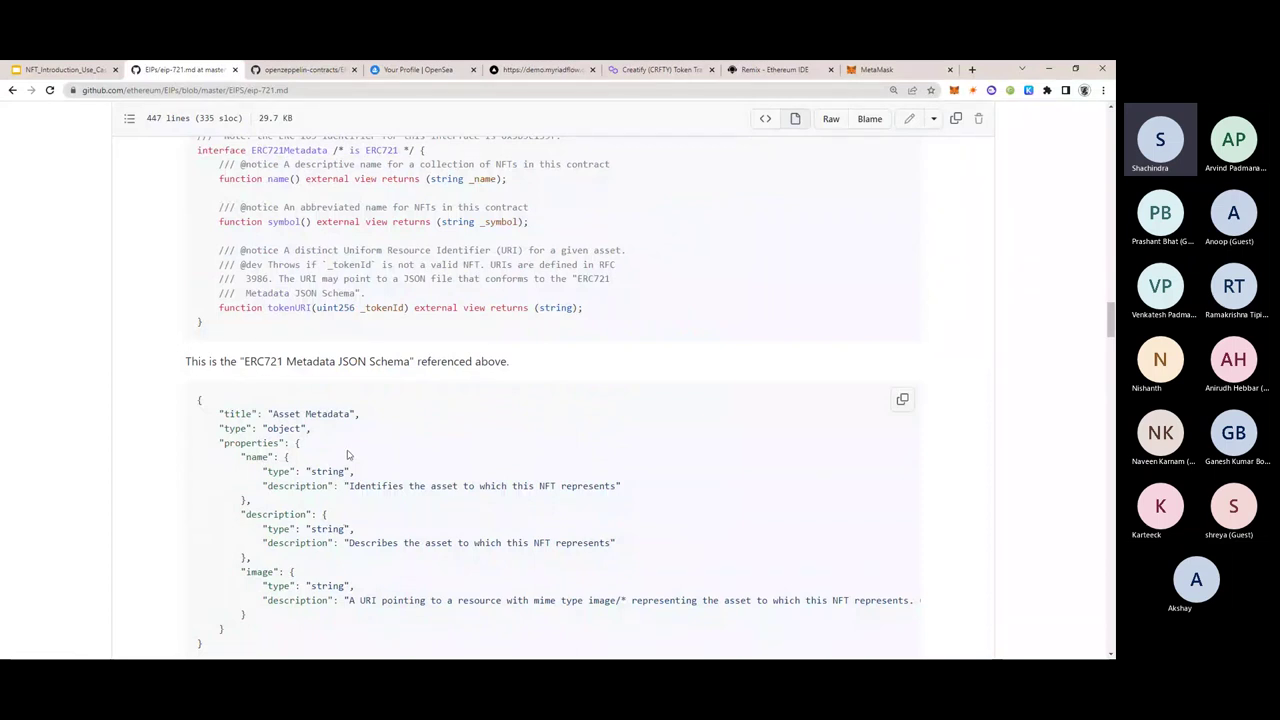
scroll(348, 456, down, 2)
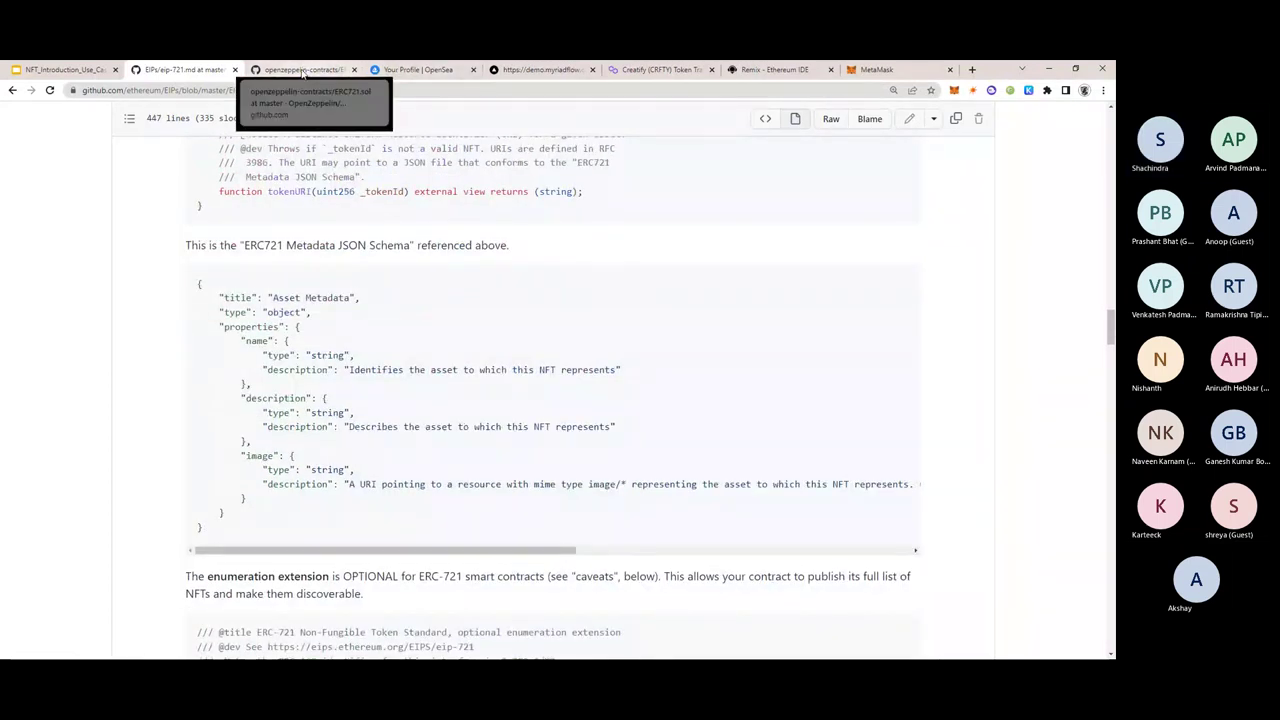
Glance at the ERC721.sol and OpenSea profile tabs, then return to the EIP-721 spec
click(303, 70)
click(404, 70)
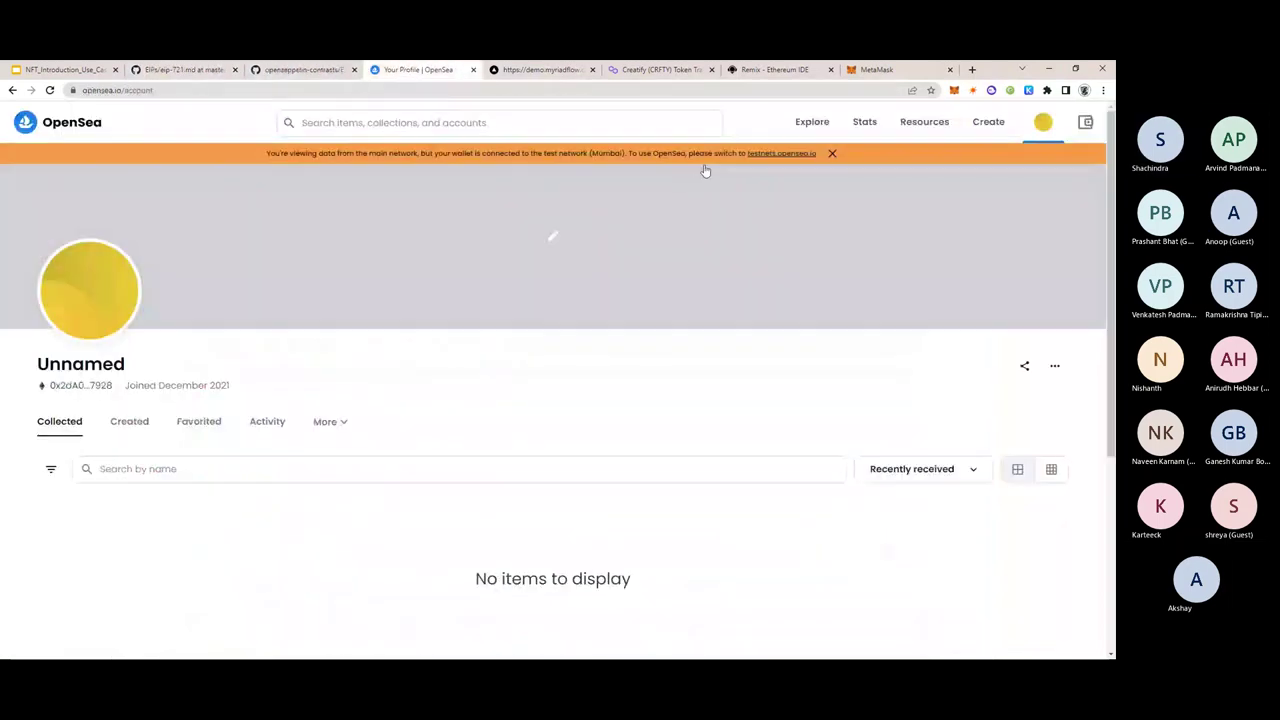
click(218, 70)
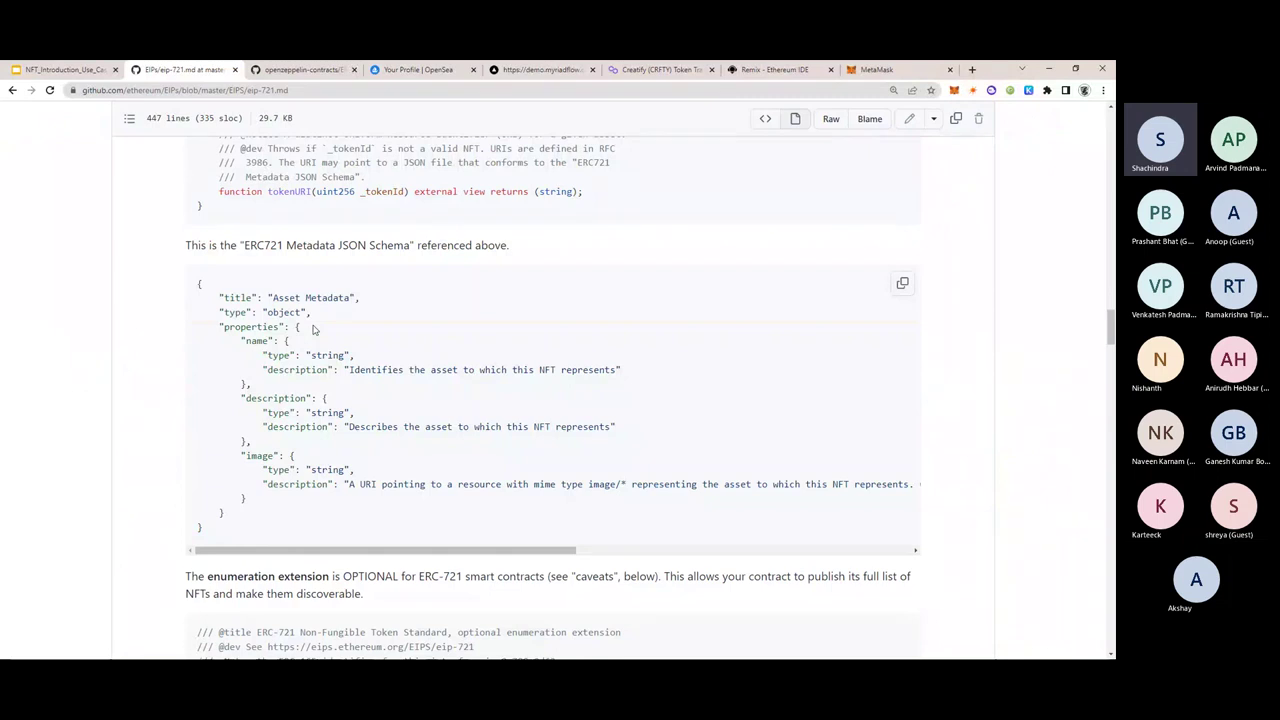
Scroll the EIP-721 spec down to its NFT Implementations and Other Projects references
scroll(313, 329, down, 1)
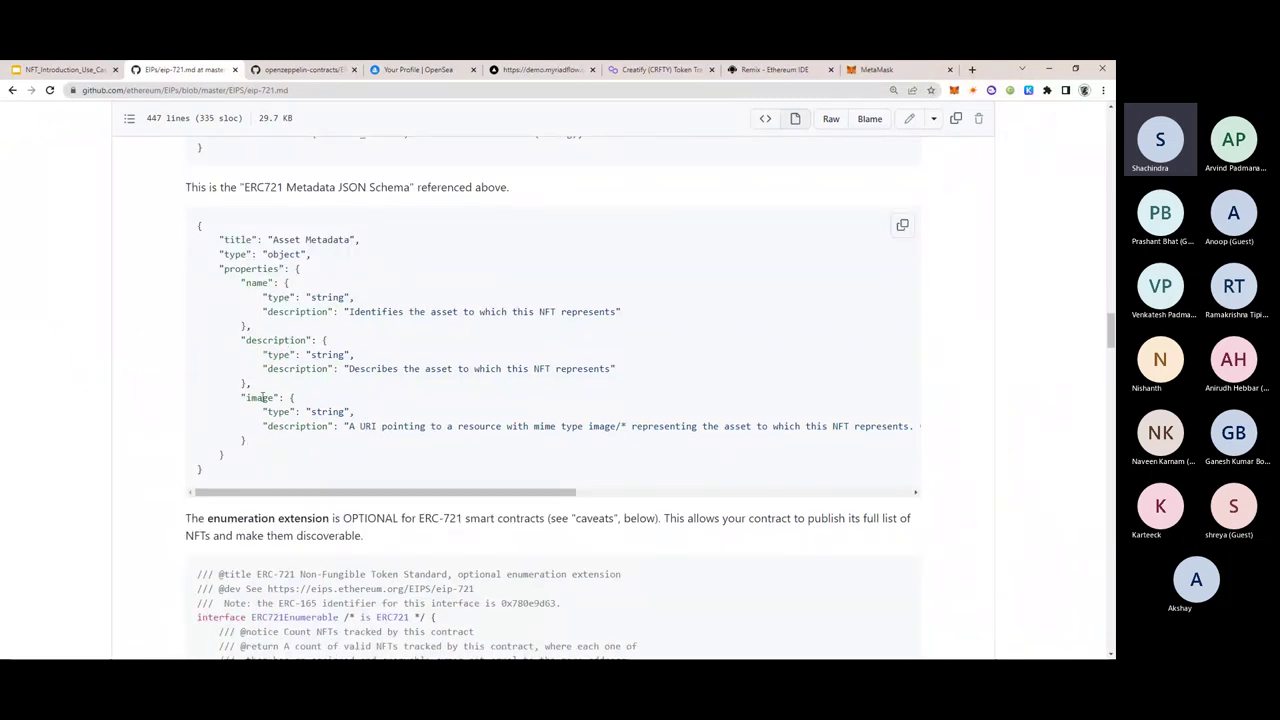
scroll(181, 400, down, 3)
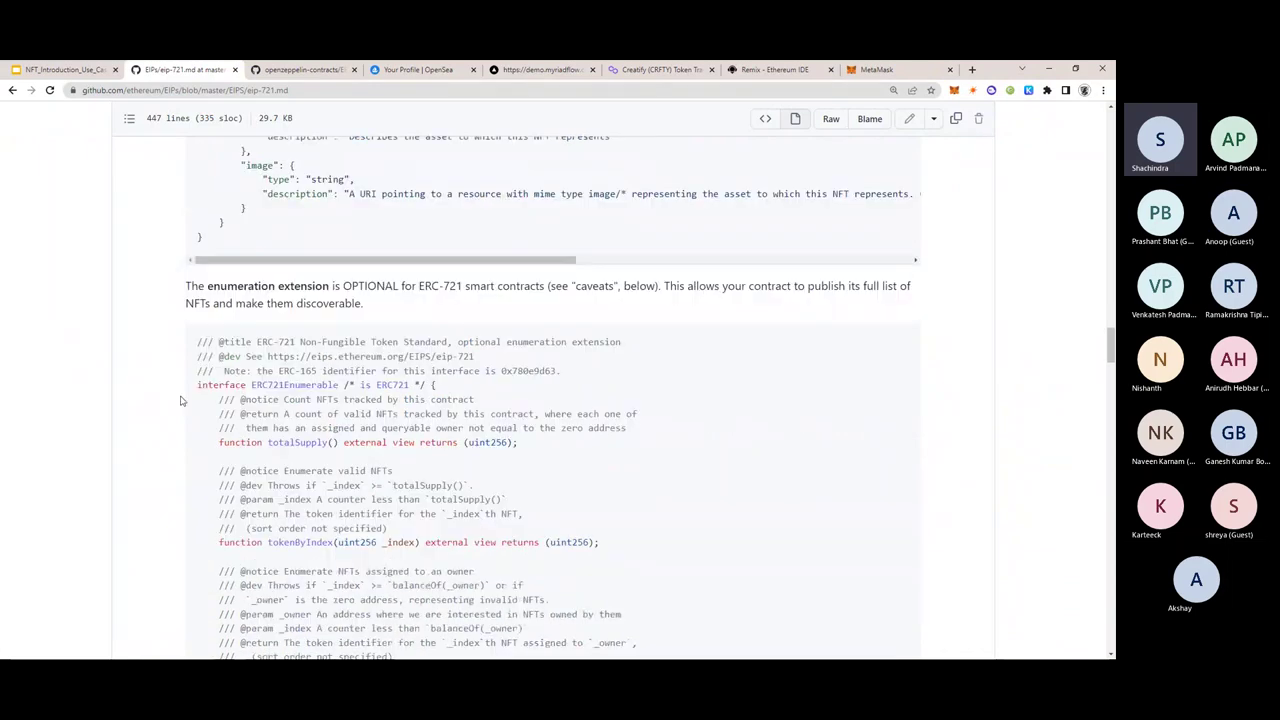
scroll(181, 400, down, 1)
scroll(174, 399, down, 2)
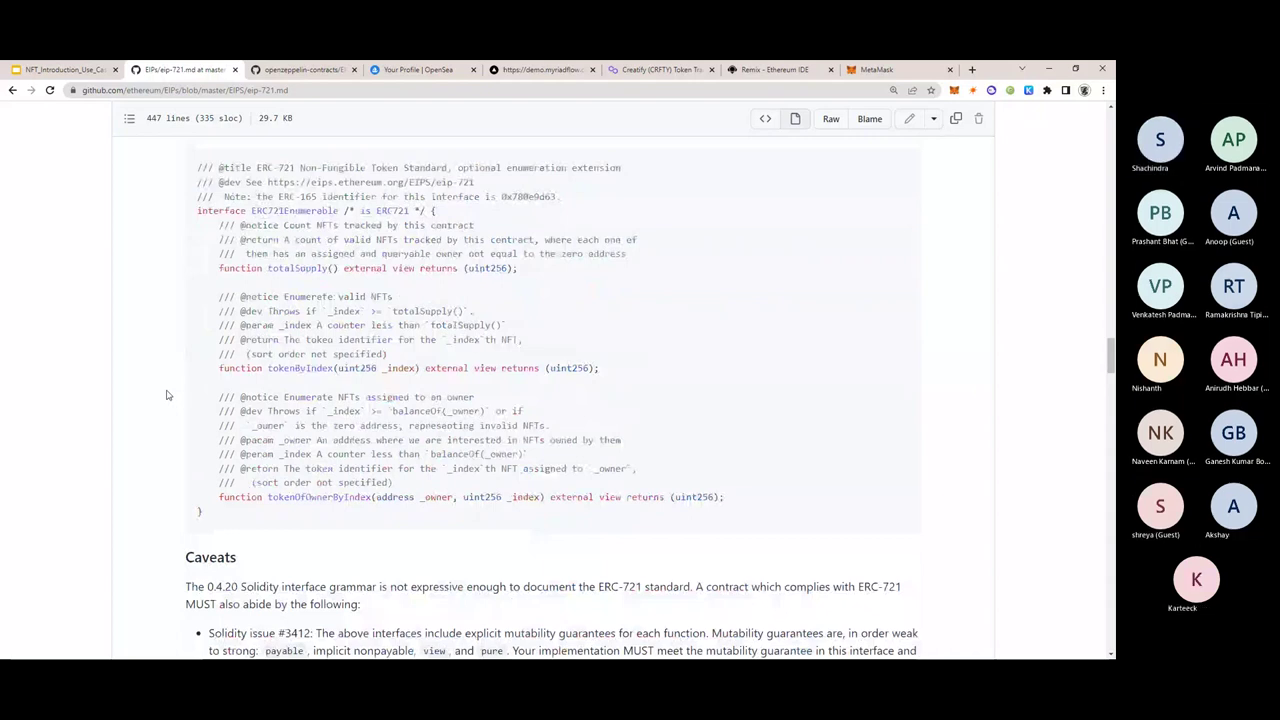
scroll(167, 395, down, 15)
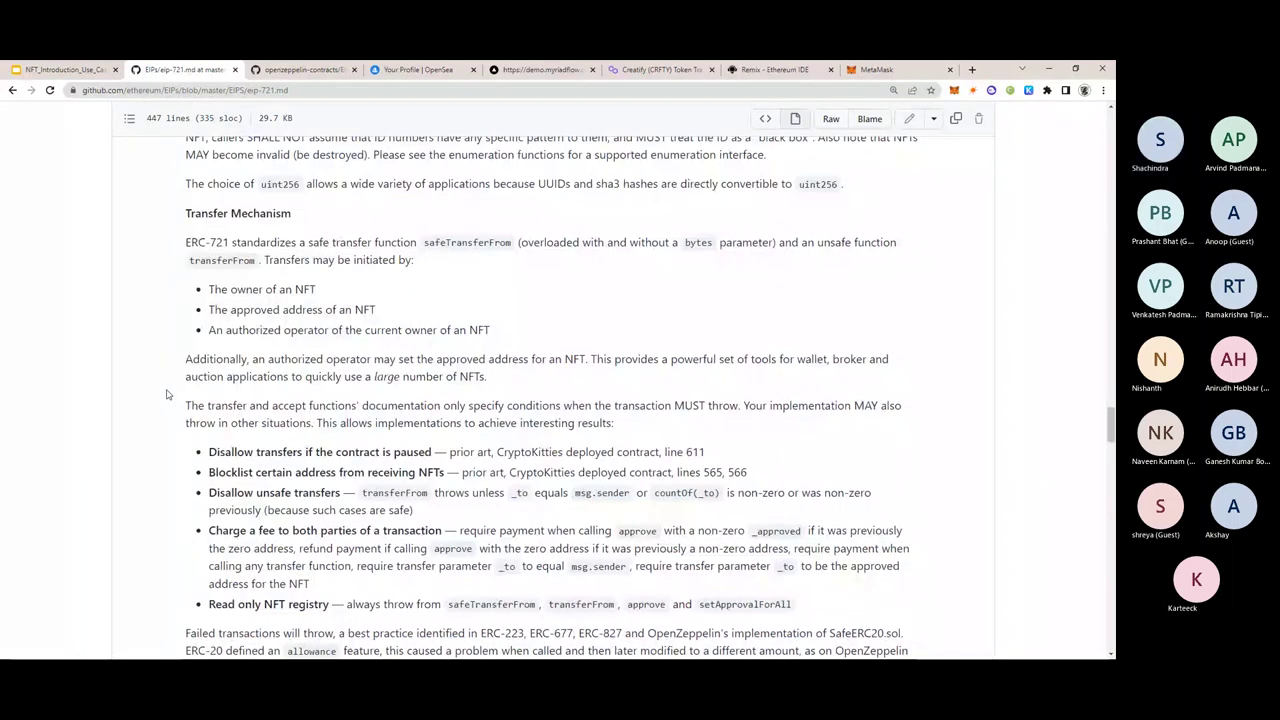
scroll(167, 395, down, 10)
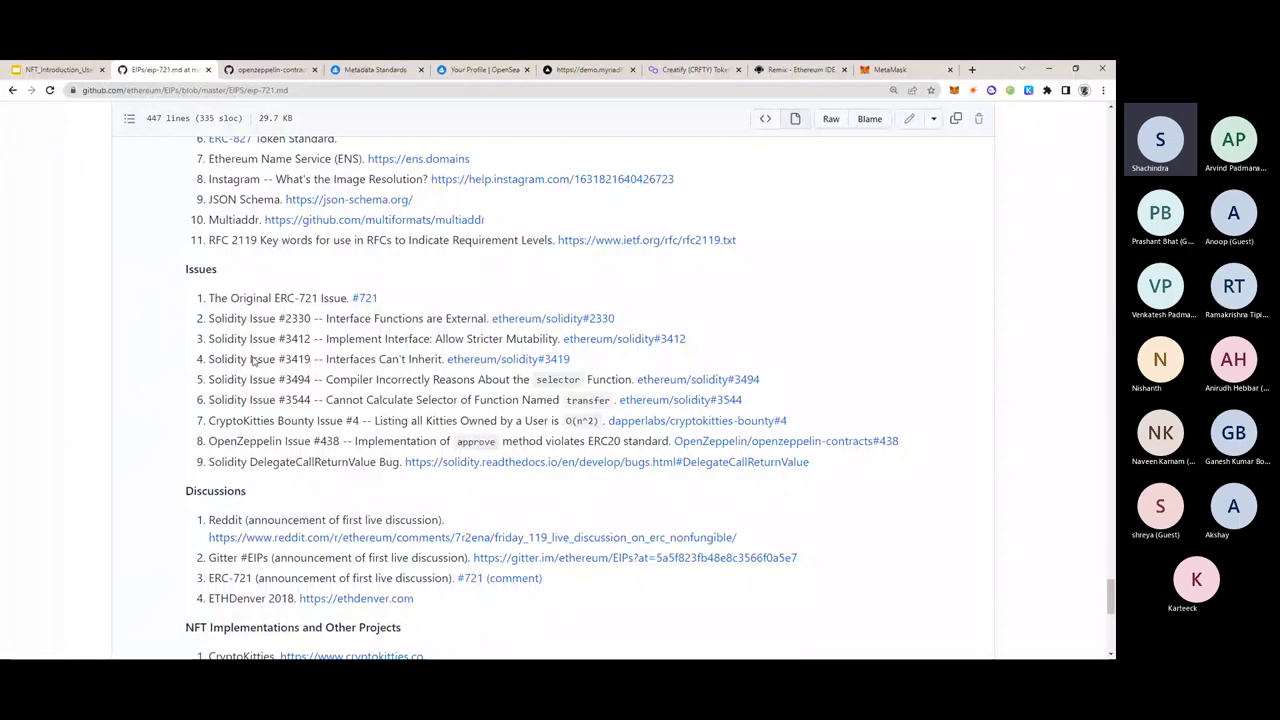
scroll(355, 292, down, 4)
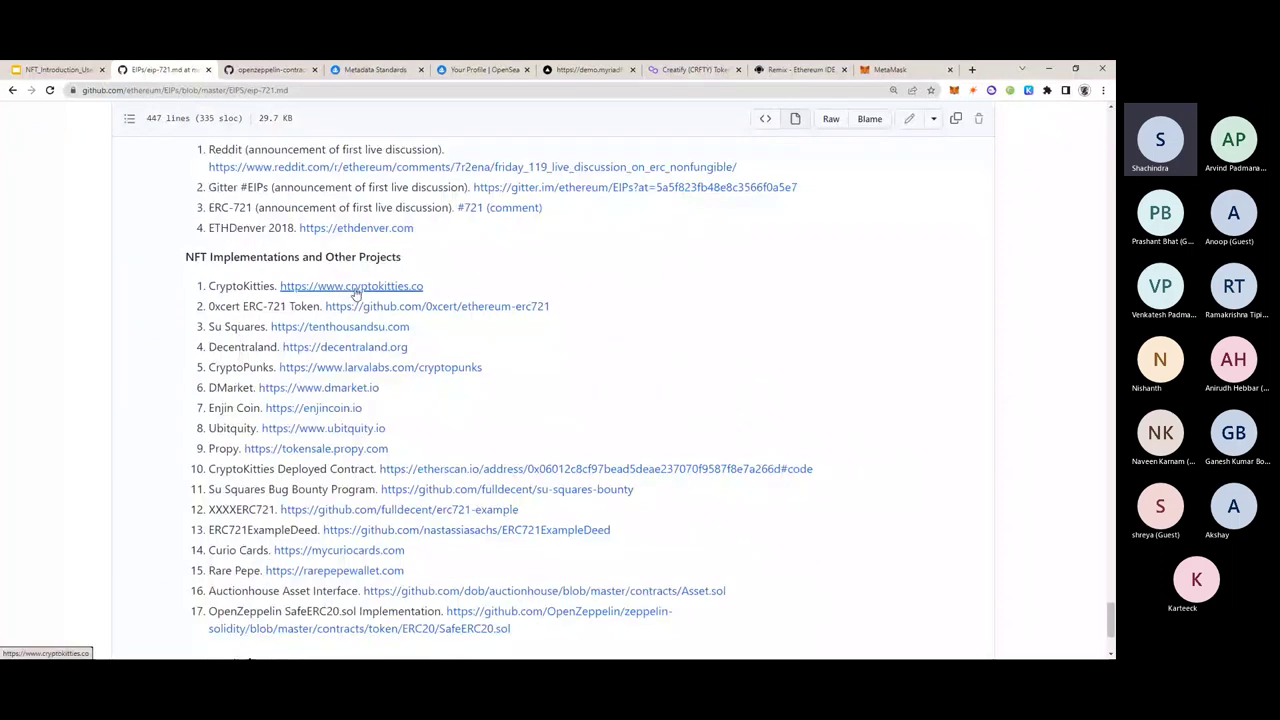
In the ERC721.sol source, scroll to the _mint function and mark its tokenId parameter
key(ctrl+Tab)
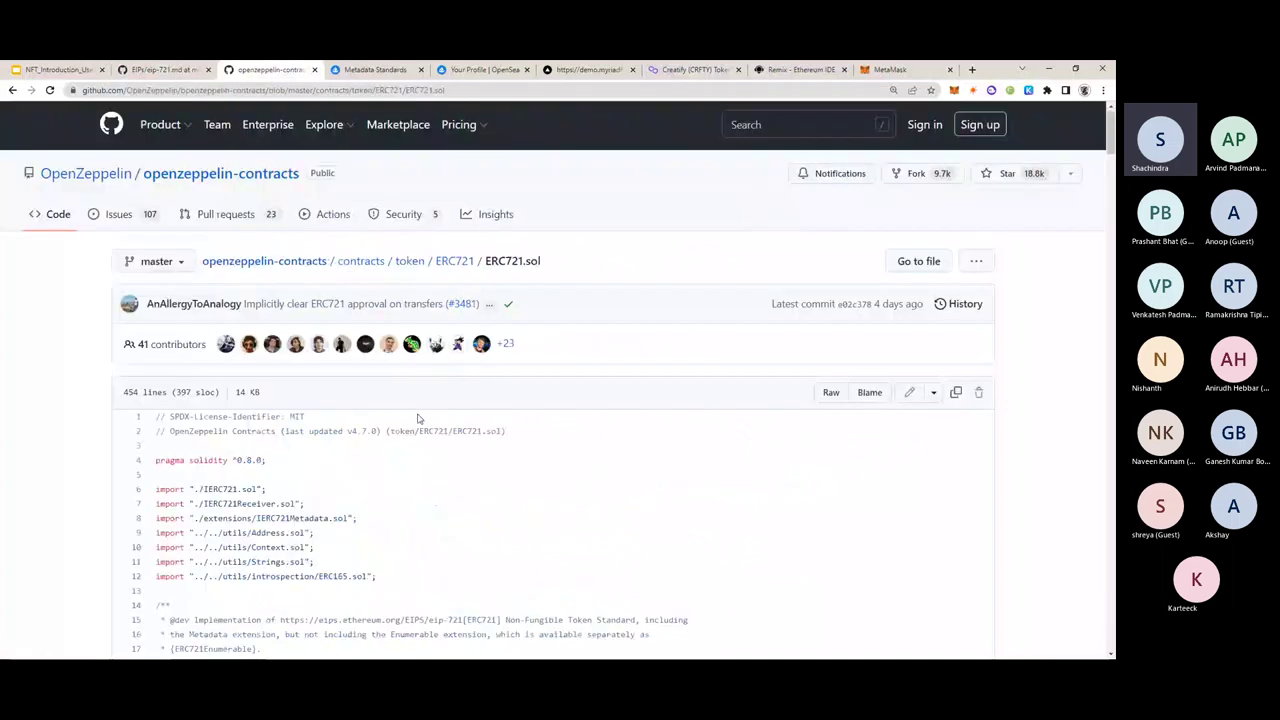
scroll(418, 418, down, 3)
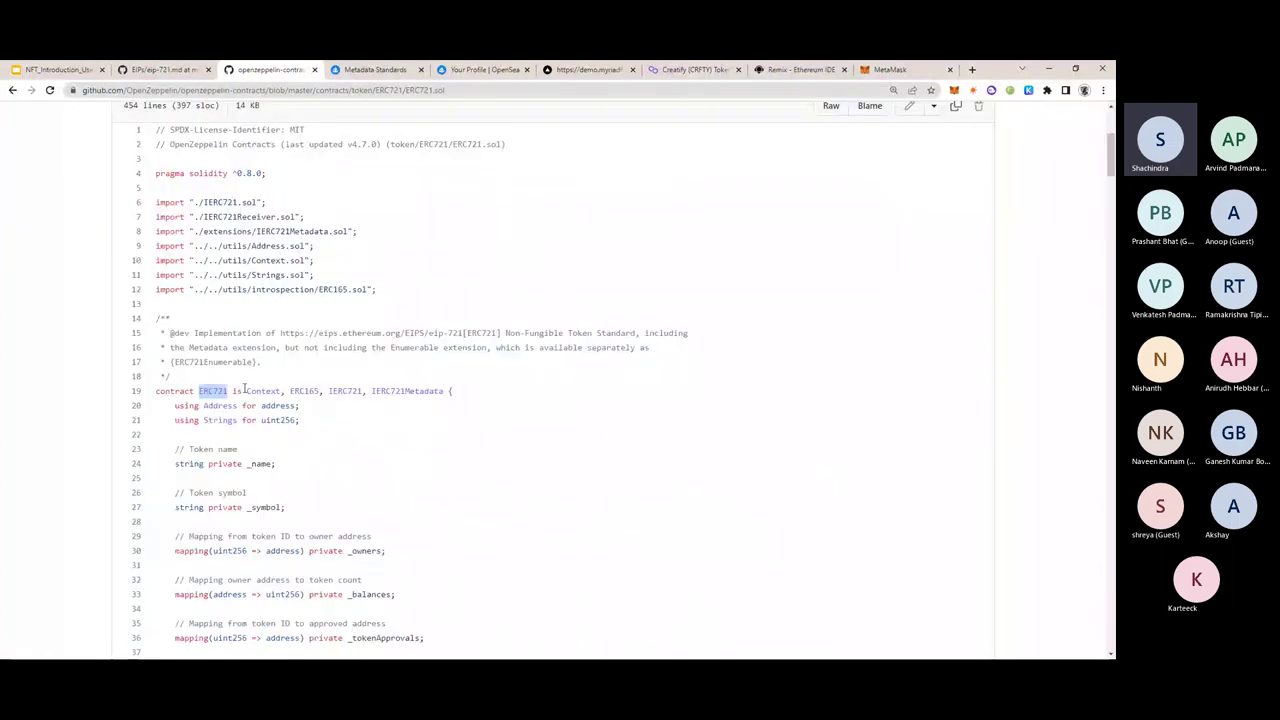
scroll(244, 390, down, 3)
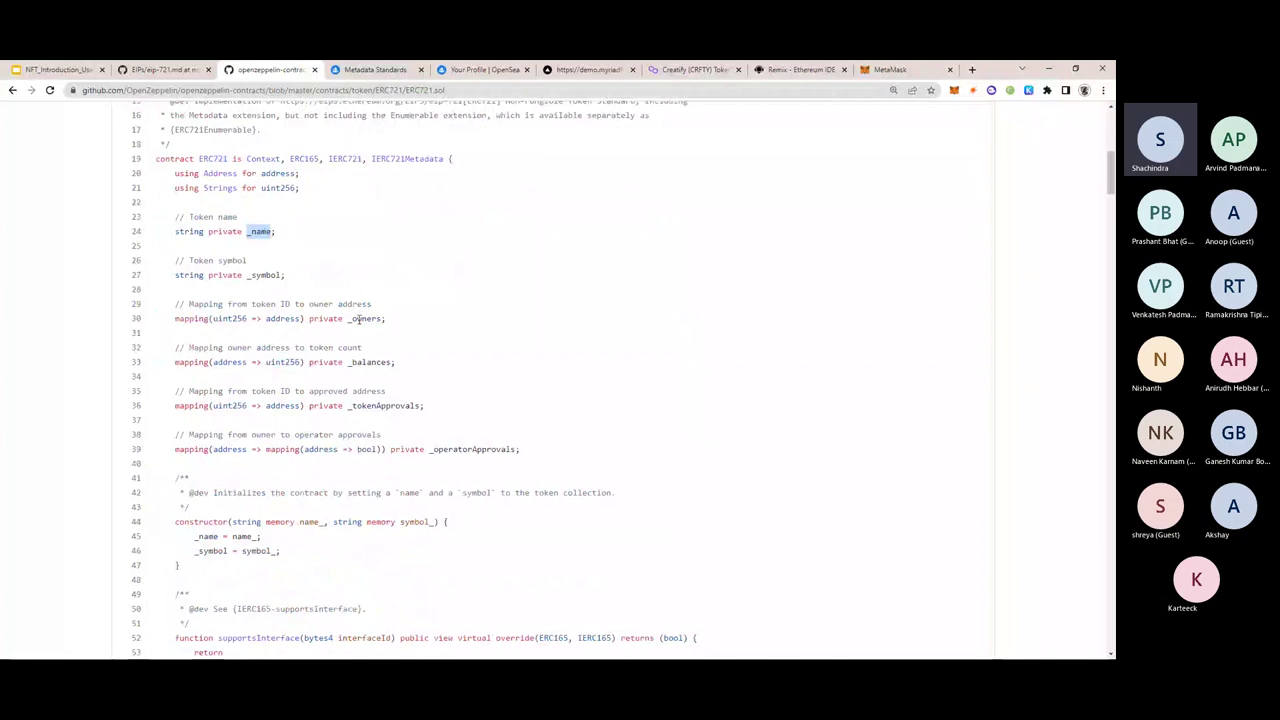
scroll(342, 425, down, 1)
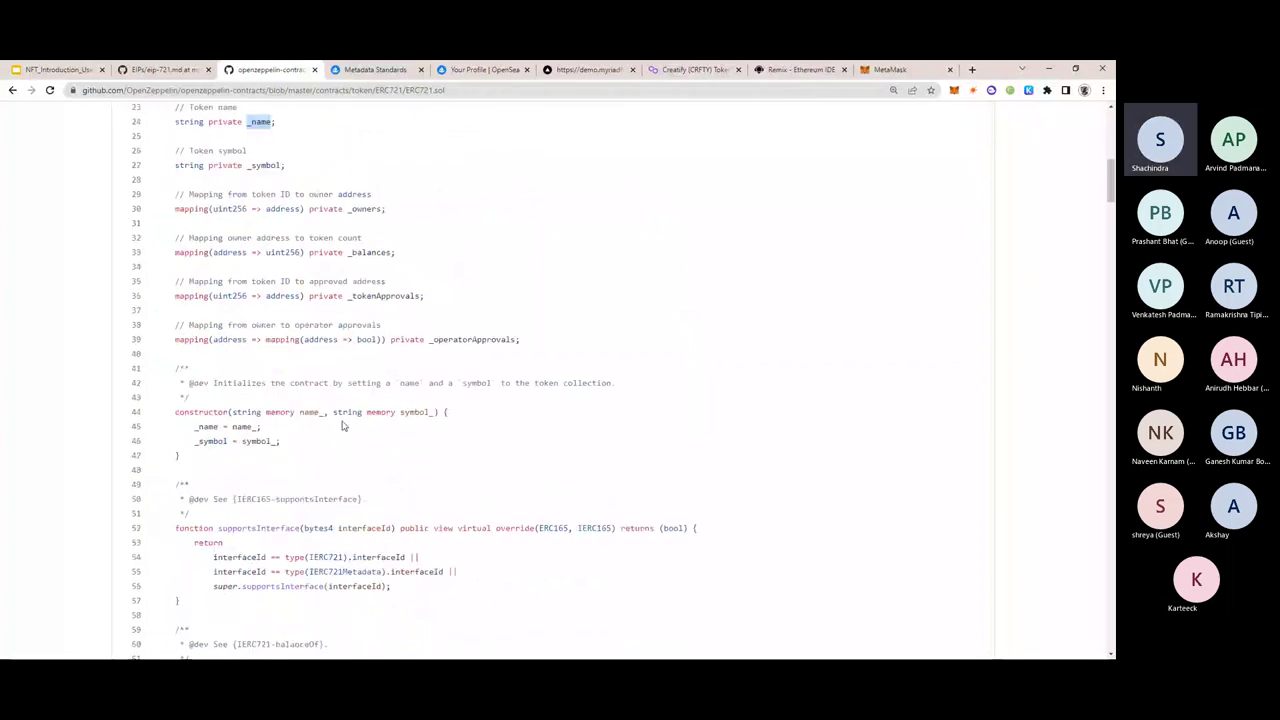
scroll(342, 425, down, 2)
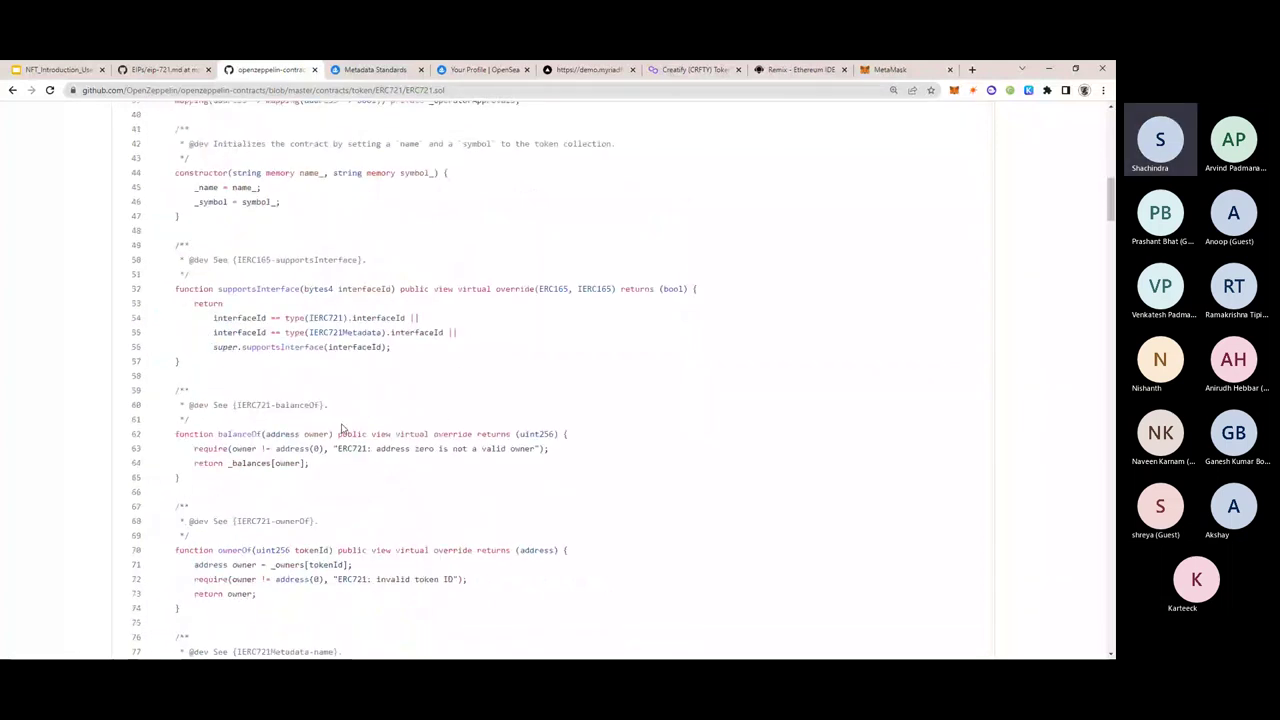
scroll(364, 163, down, 2)
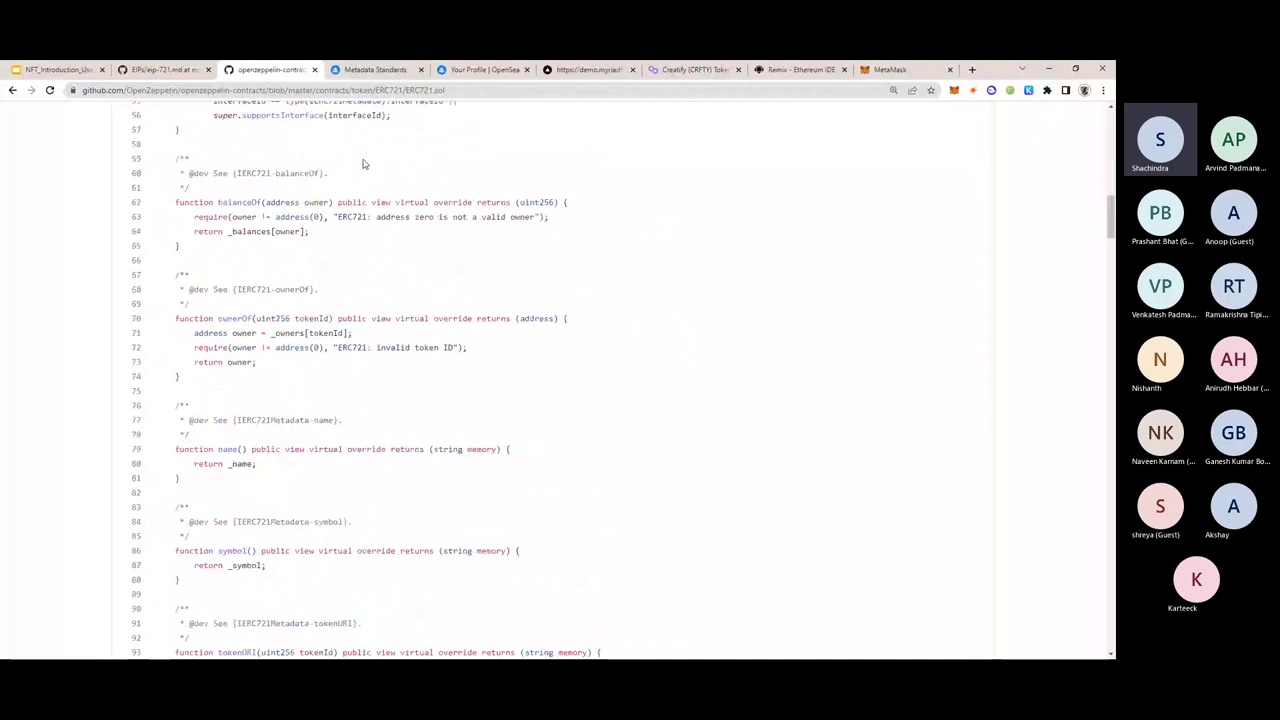
scroll(364, 163, down, 5)
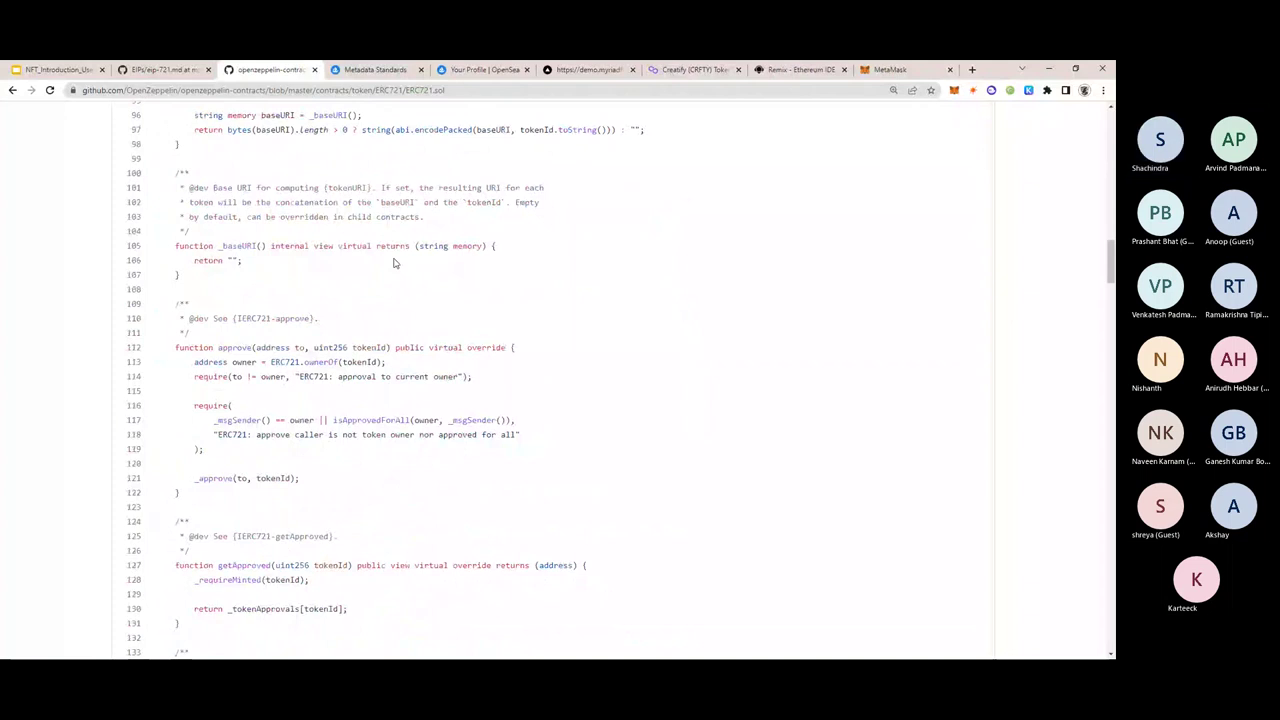
scroll(365, 285, down, 15)
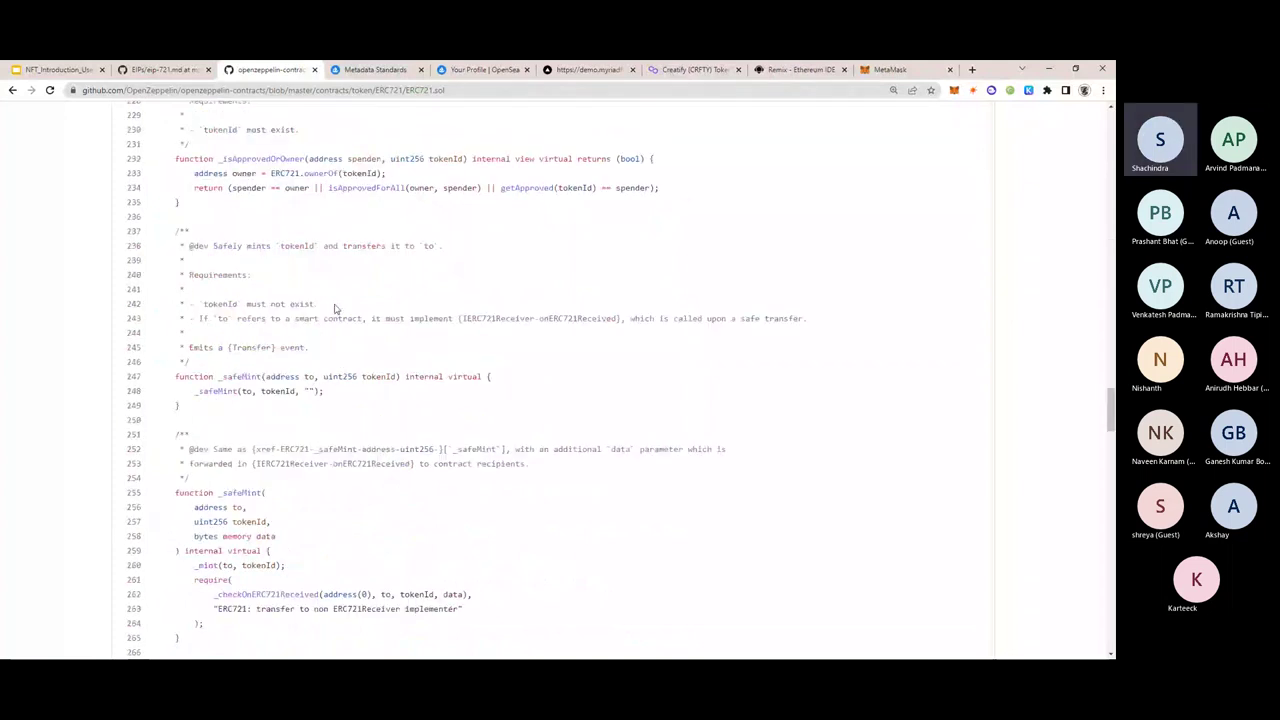
scroll(336, 308, down, 5)
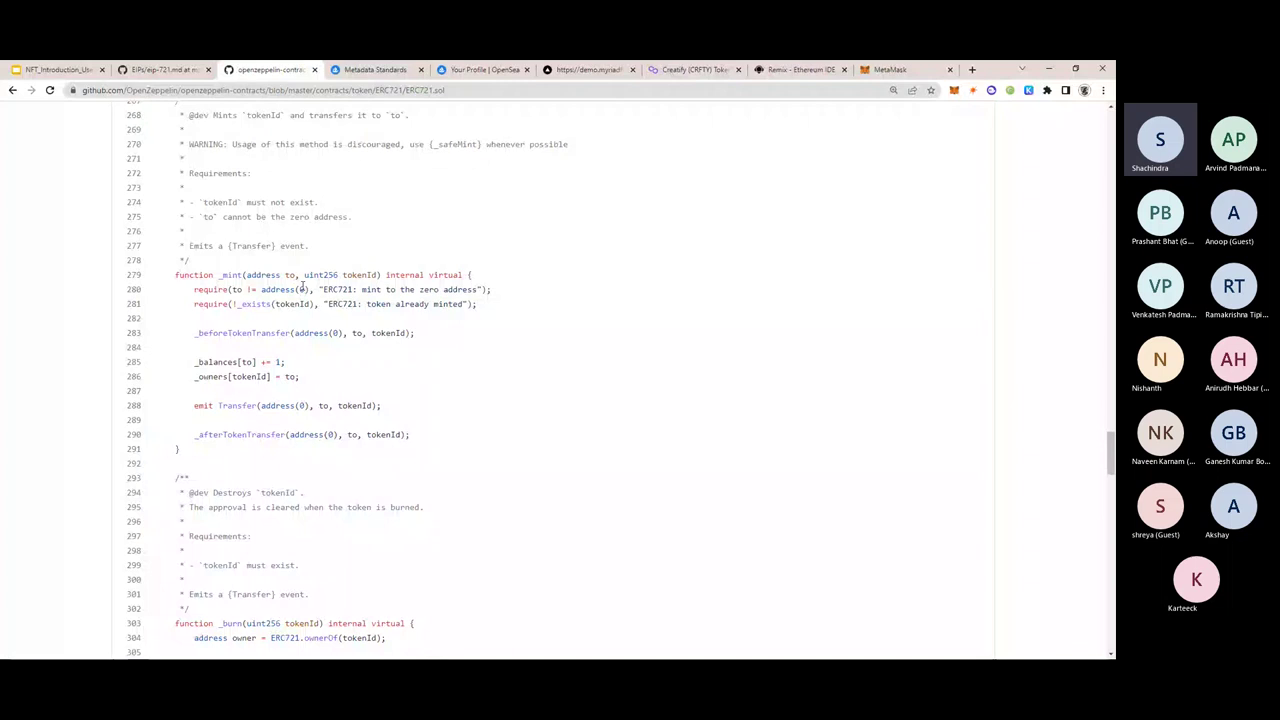
double_click(359, 274)
Switch to OpenSea's Metadata Standards page, scroll in, and zoom it to 125%
key(ctrl+Tab)
scroll(352, 375, down, 2)
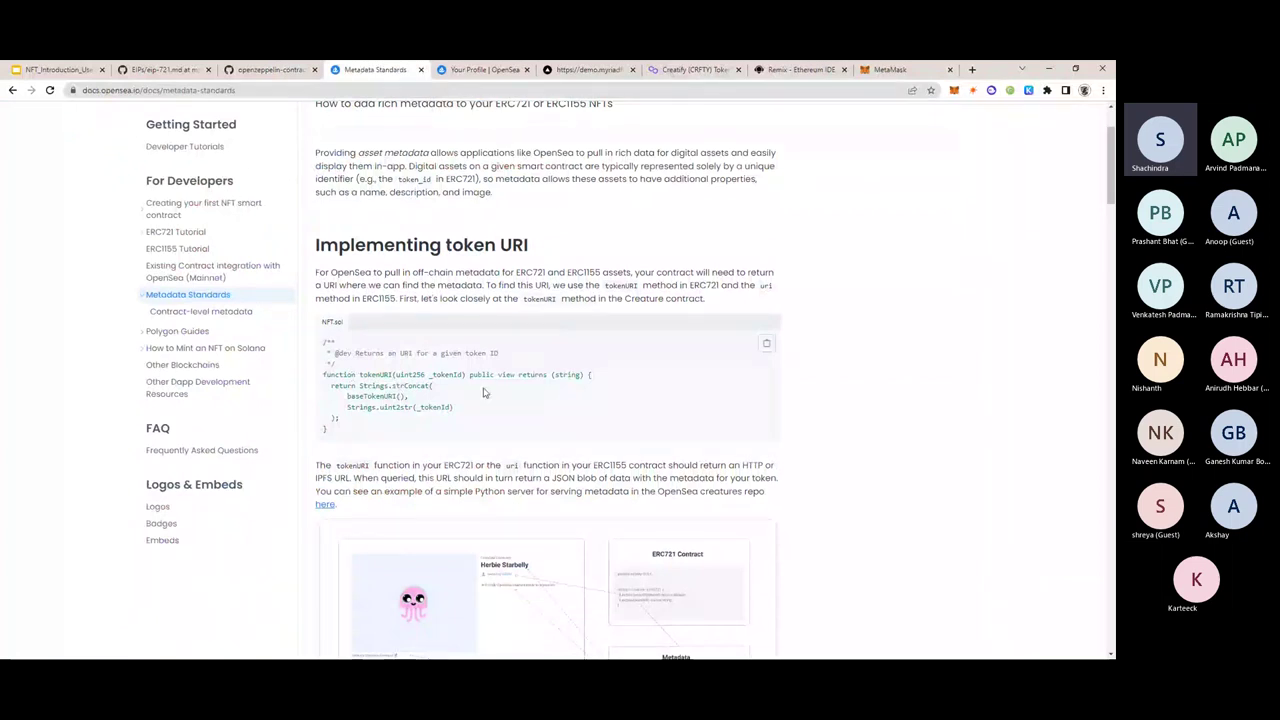
scroll(490, 370, down, 2)
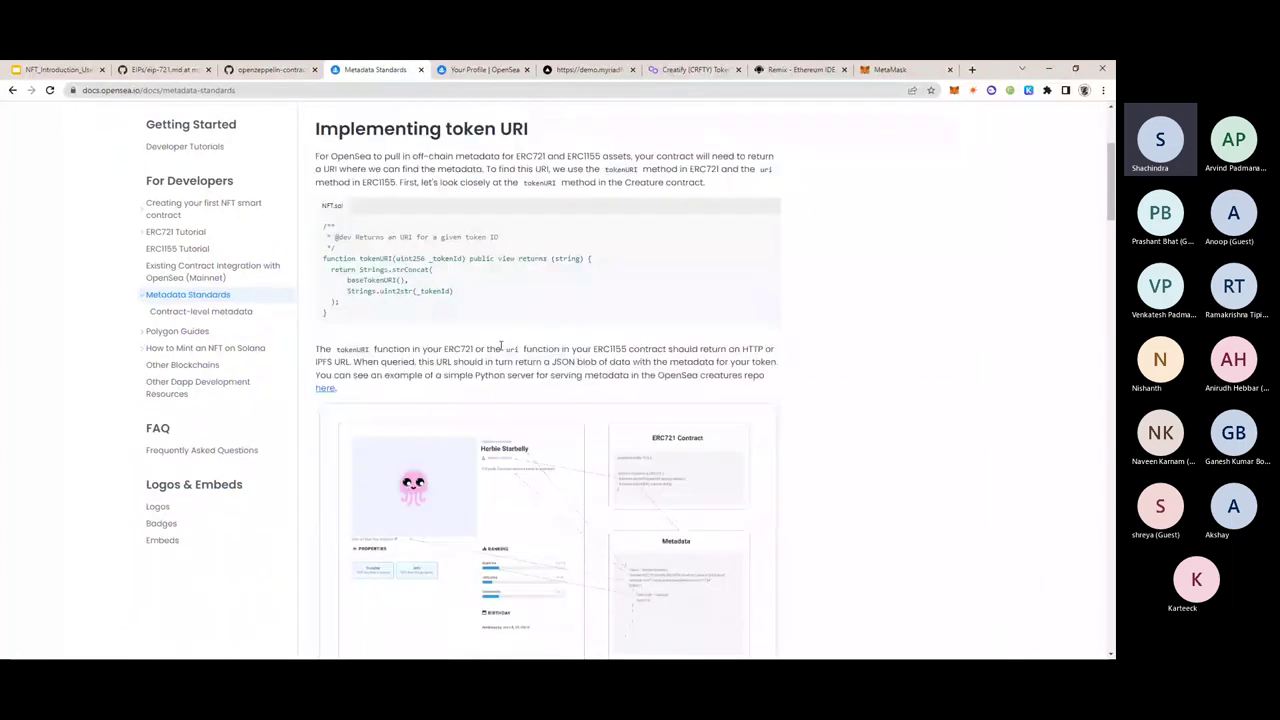
scroll(520, 352, down, 5)
scroll(540, 358, down, 4)
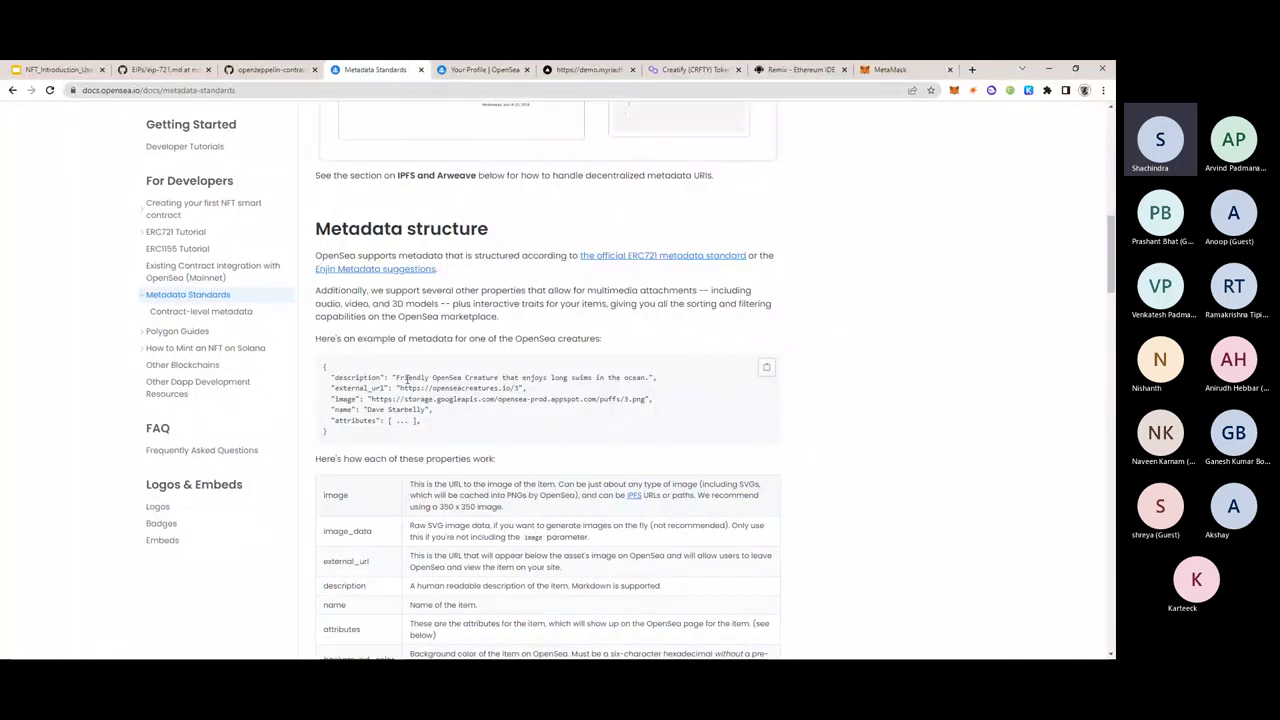
key(ctrl+plus)
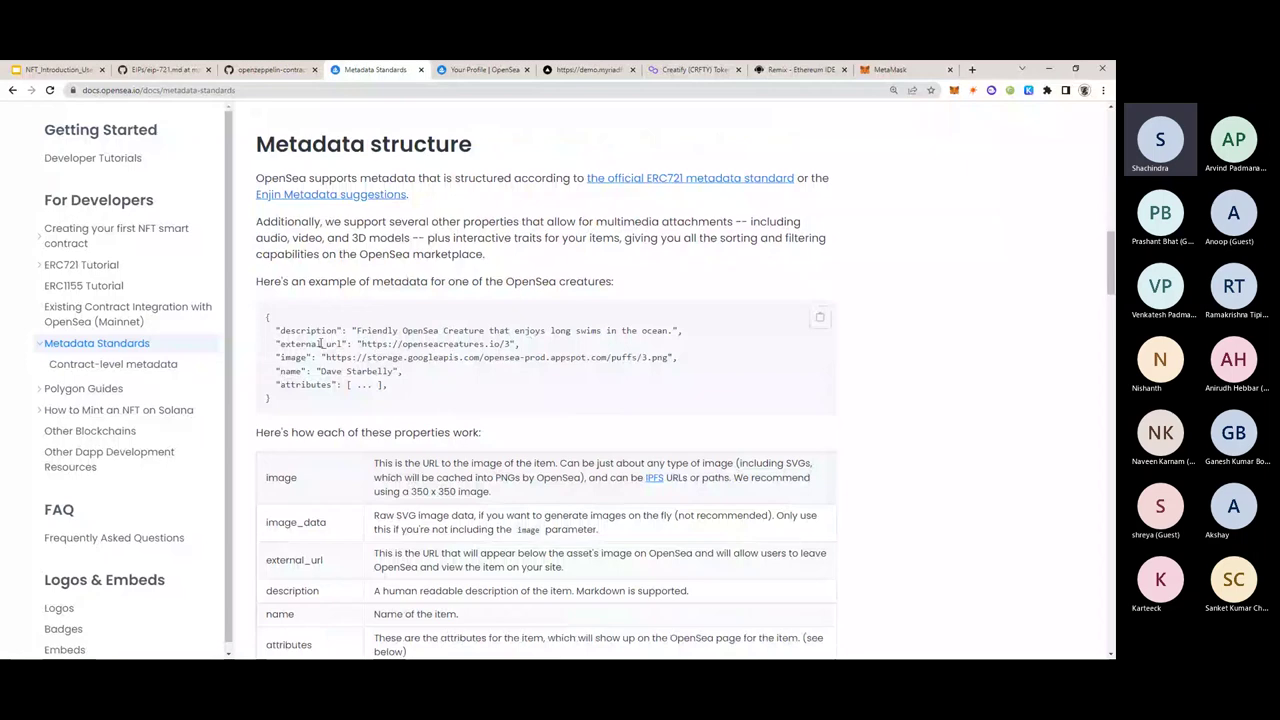
Glance at the NFT_Introduction slides, return to the docs and enlarge the text further
click(58, 69)
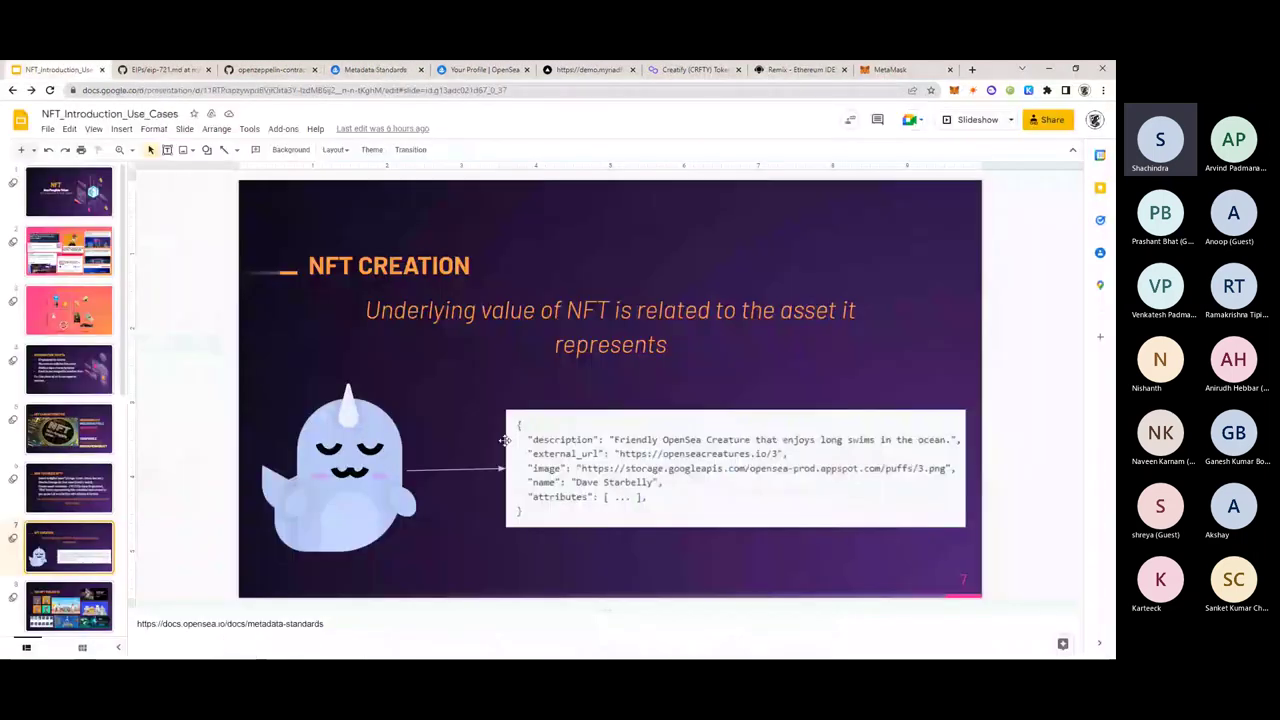
click(377, 70)
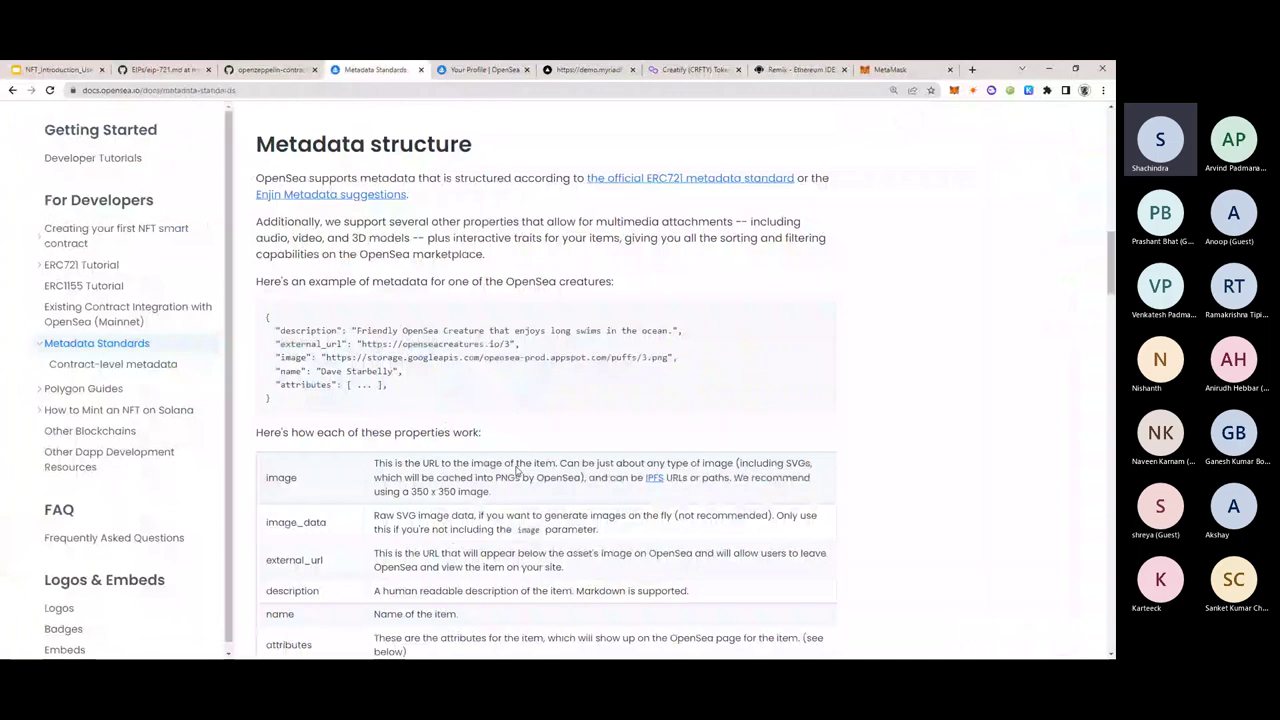
scroll(322, 378, down, 2)
drag(280, 268, 388, 268)
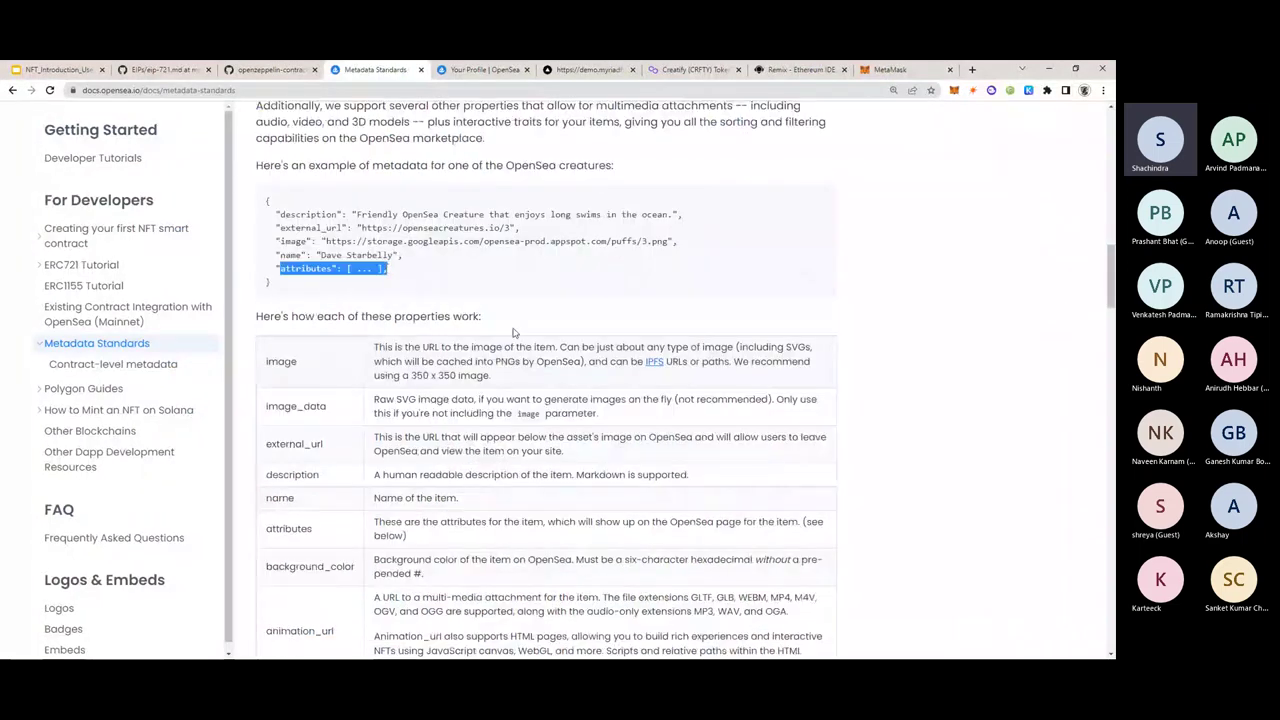
scroll(513, 332, down, 2)
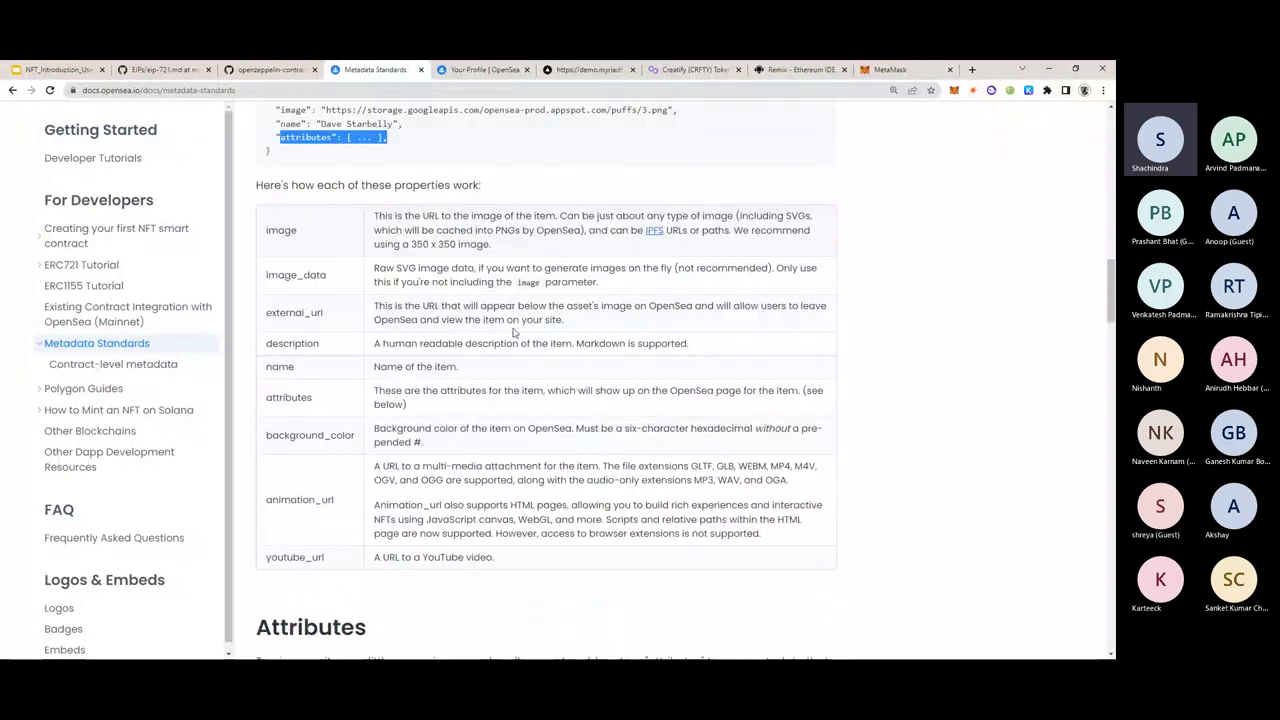
scroll(341, 334, down, 4)
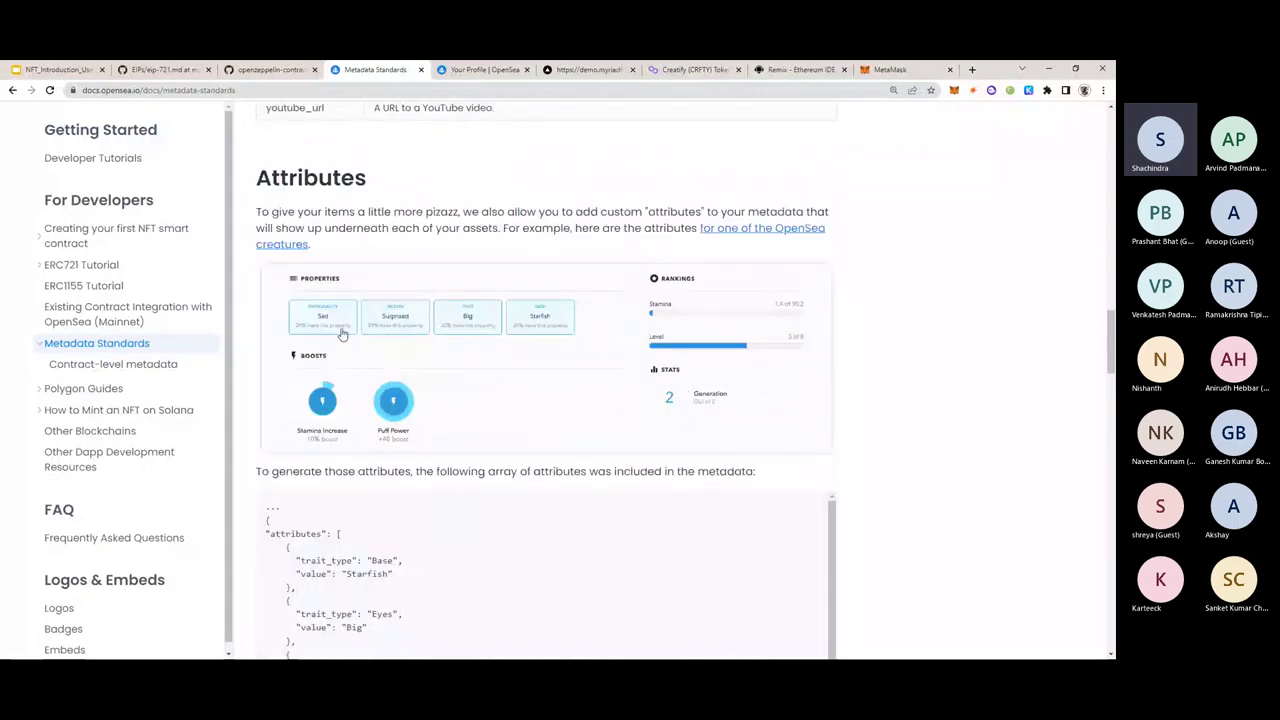
key(ctrl+plus)
Scroll to the Attributes example showing Eyes, Mouth, Level, Stamina and Personality traits
scroll(381, 377, up, 3)
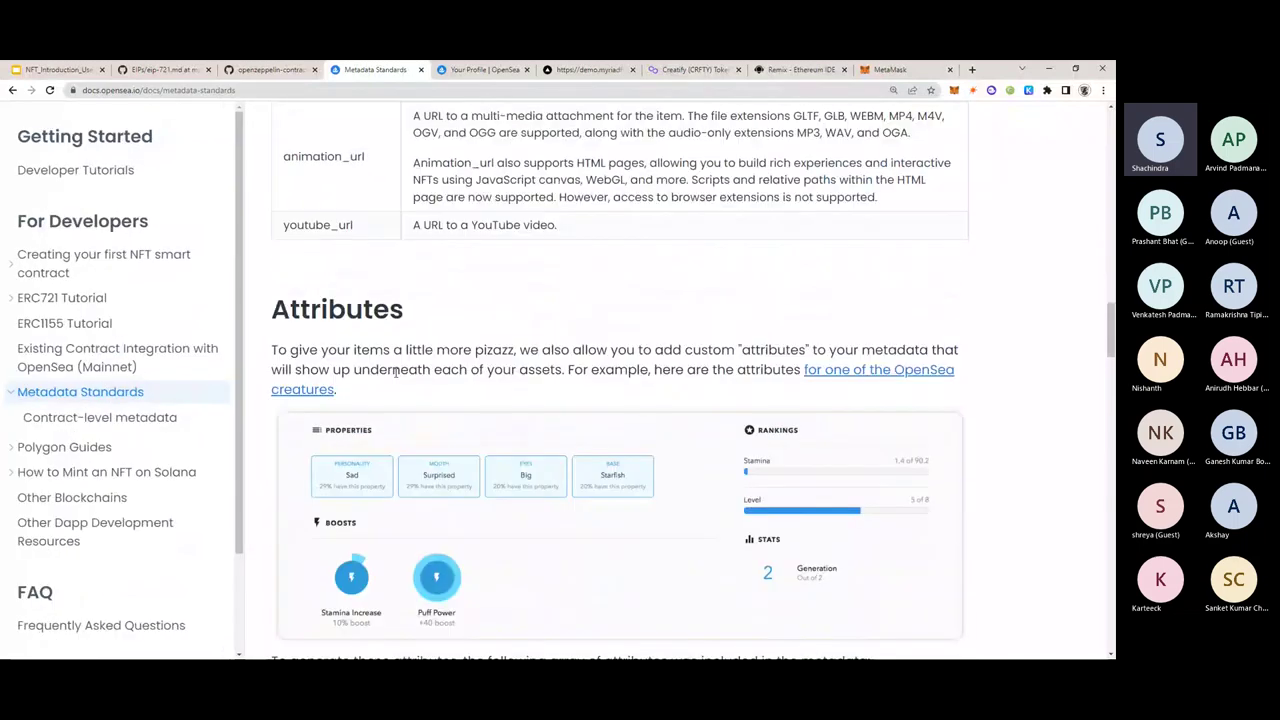
scroll(417, 389, down, 2)
scroll(417, 389, down, 4)
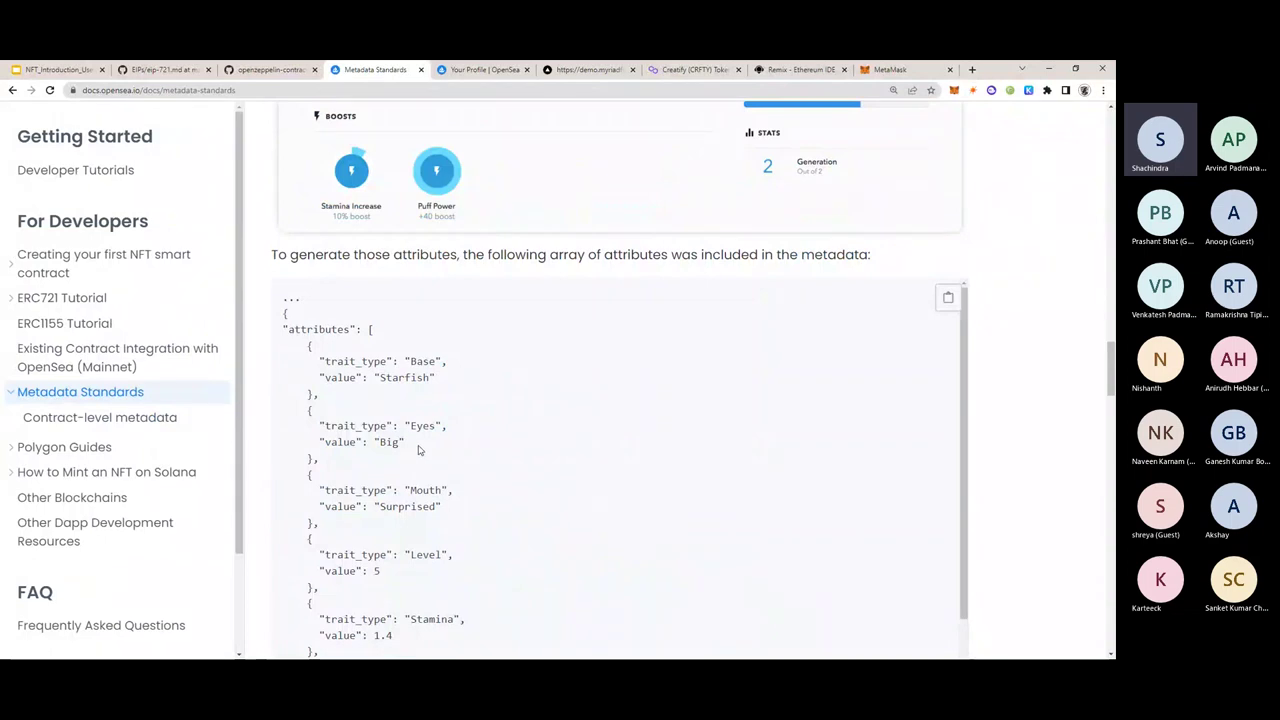
scroll(419, 450, down, 1)
scroll(1017, 396, down, 1)
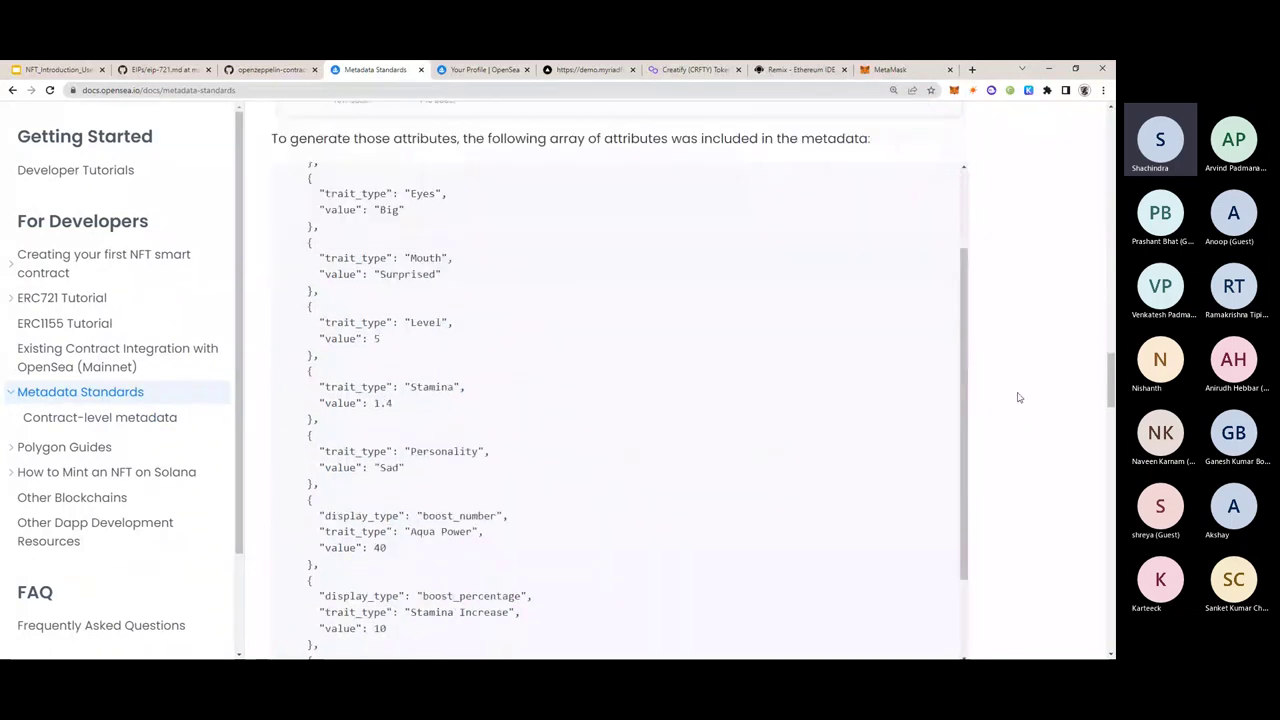
scroll(1019, 398, up, 2)
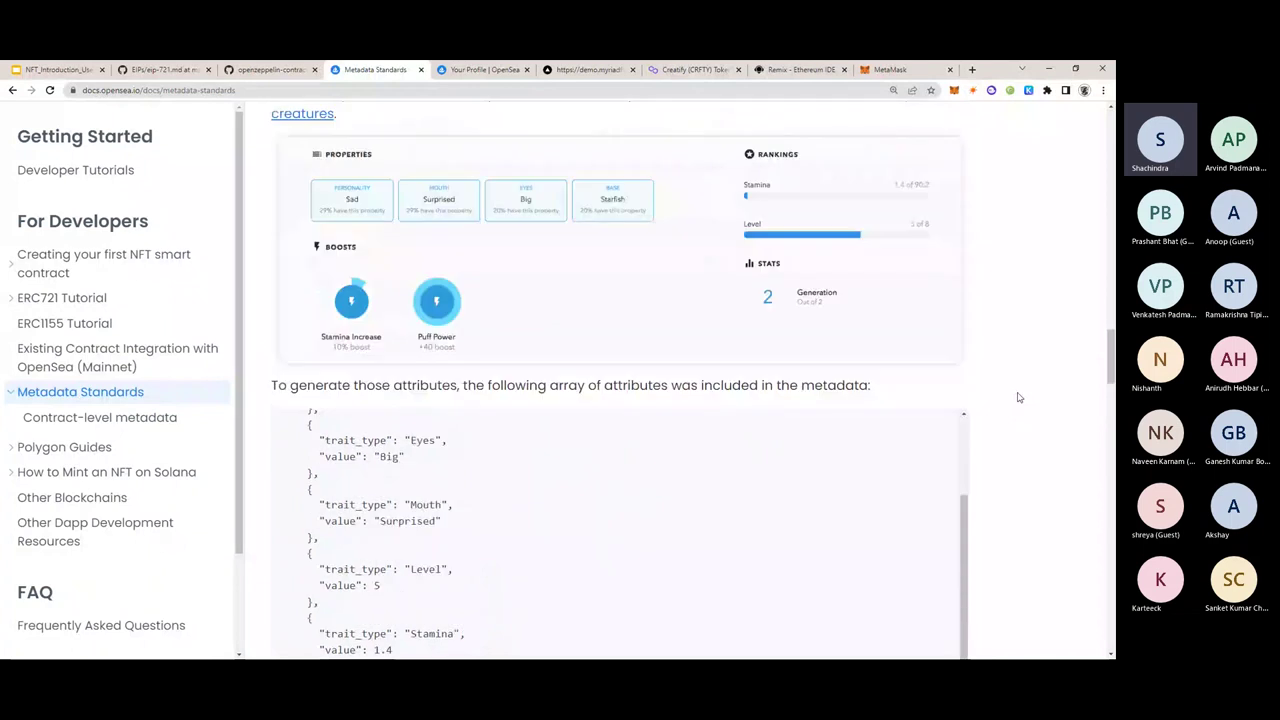
scroll(1019, 398, up, 3)
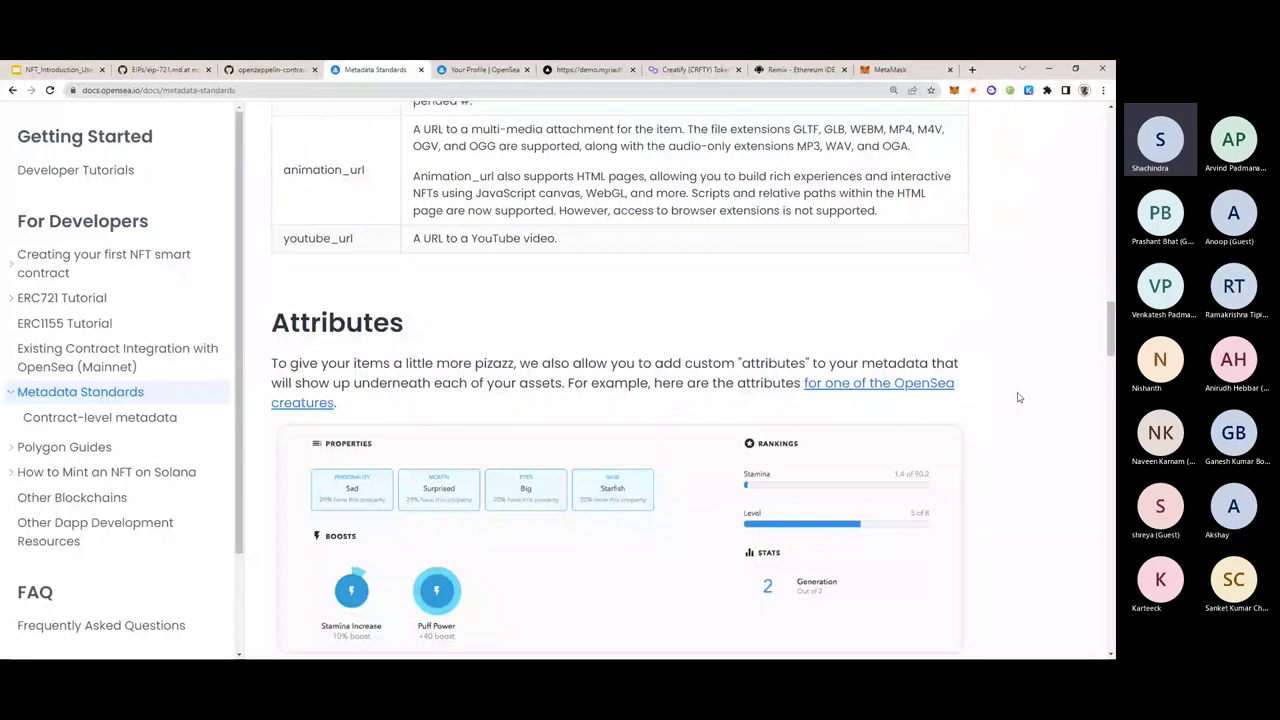
scroll(1019, 398, up, 4)
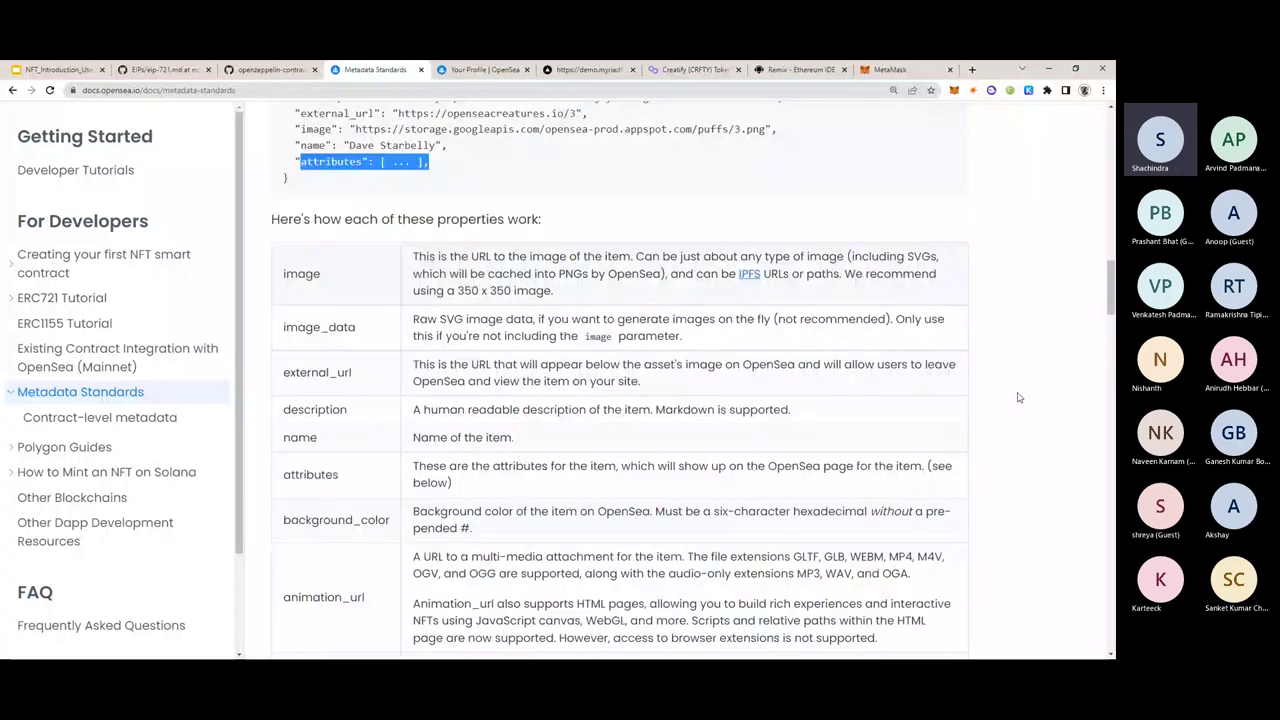
scroll(1019, 398, down, 2)
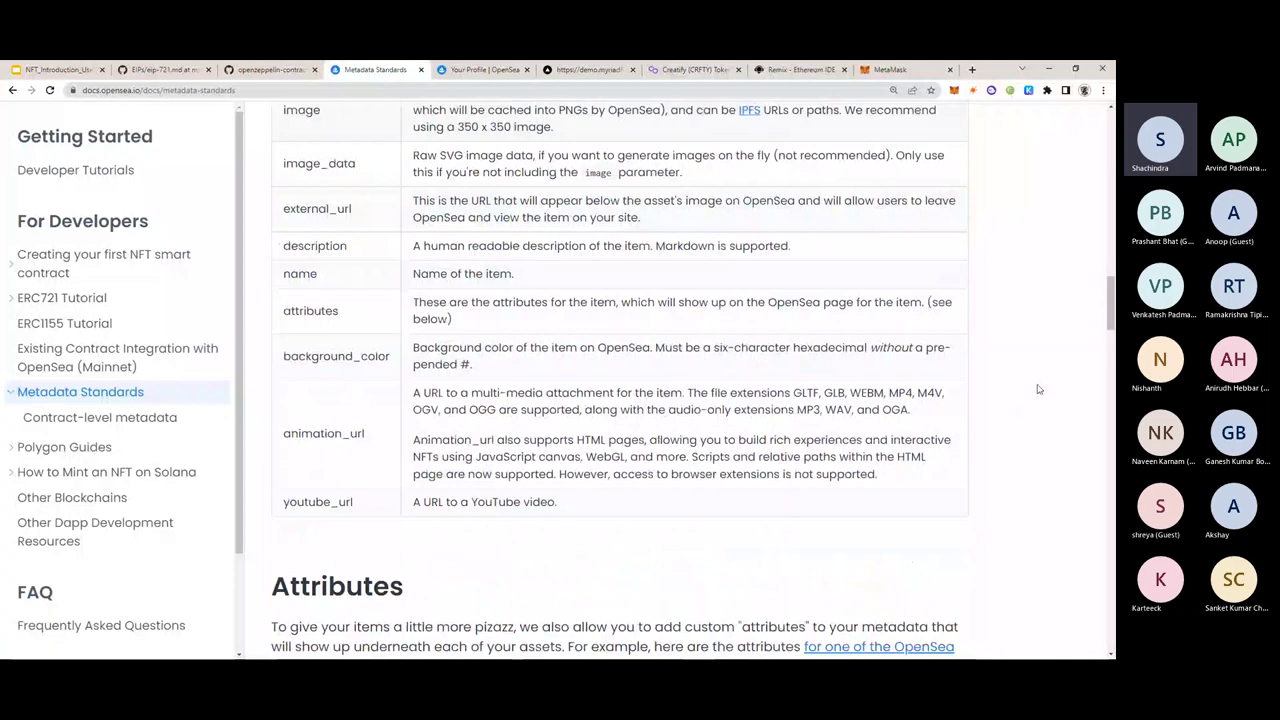
scroll(529, 405, up, 1)
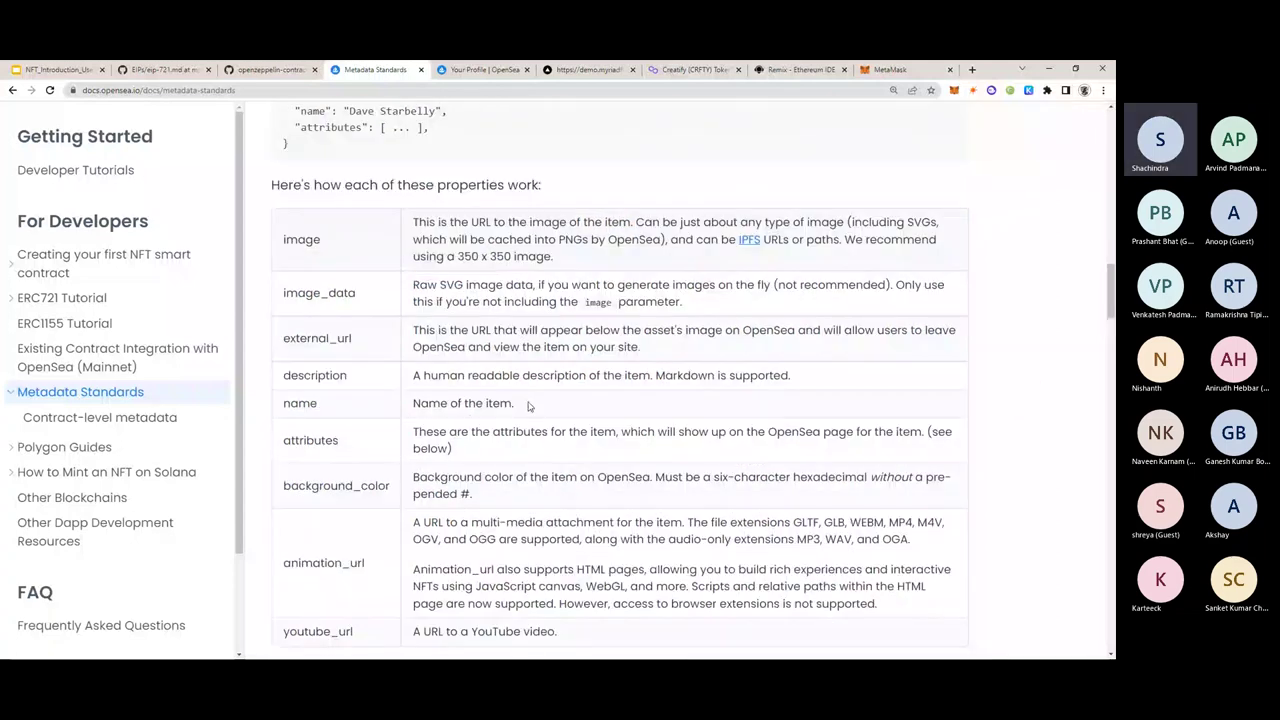
scroll(515, 401, down, 5)
scroll(503, 398, down, 2)
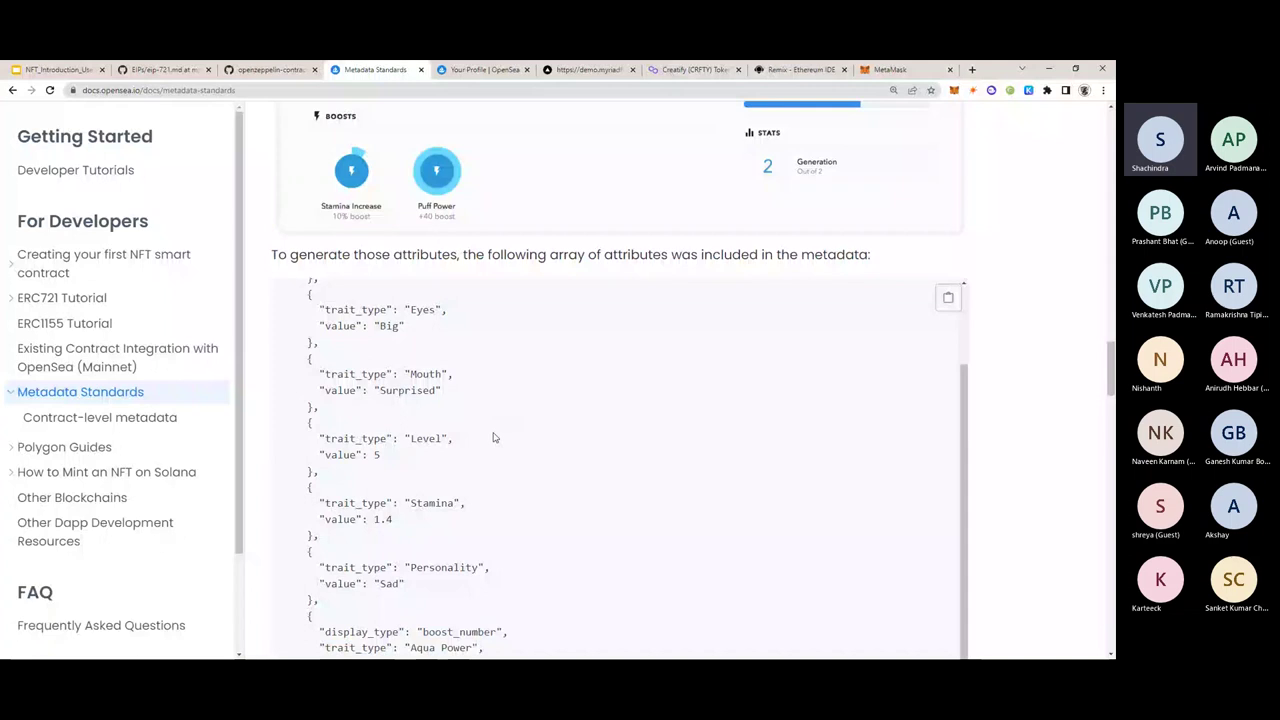
Flip through the MyriadFlow, OpenSea create-item and Polygonscan tabs, ending on the Remix workspace
click(568, 72)
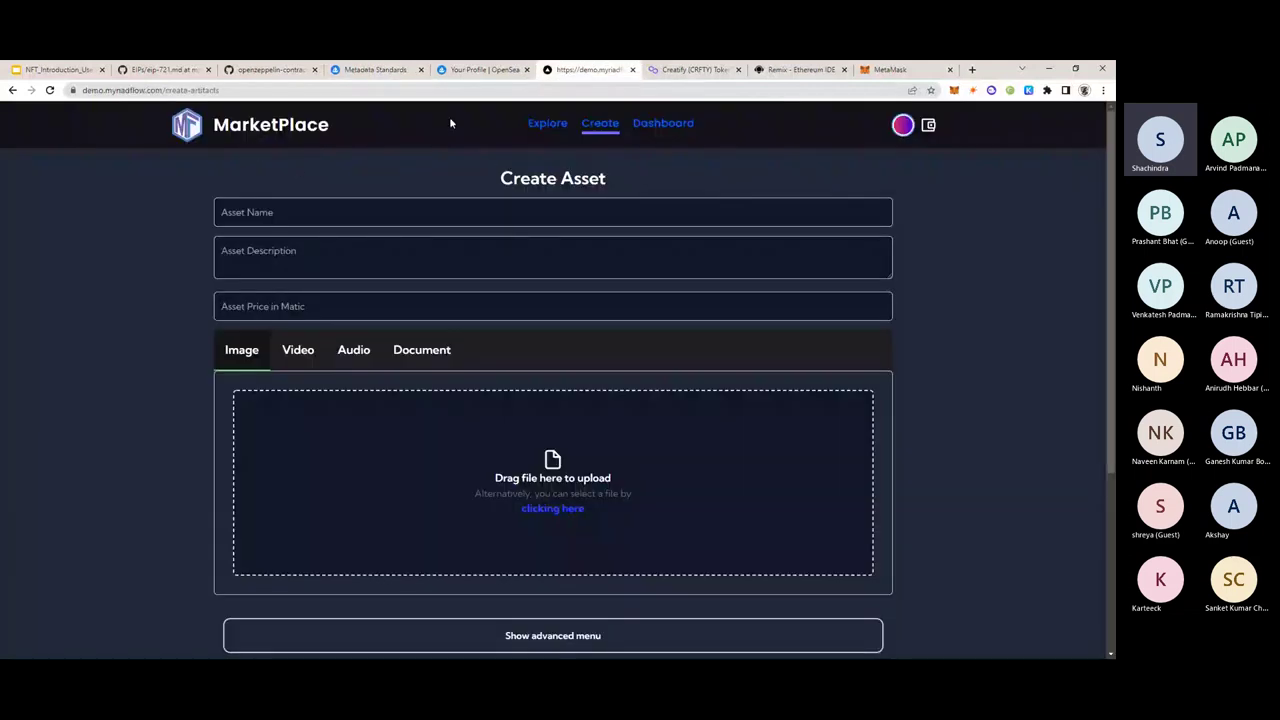
click(463, 79)
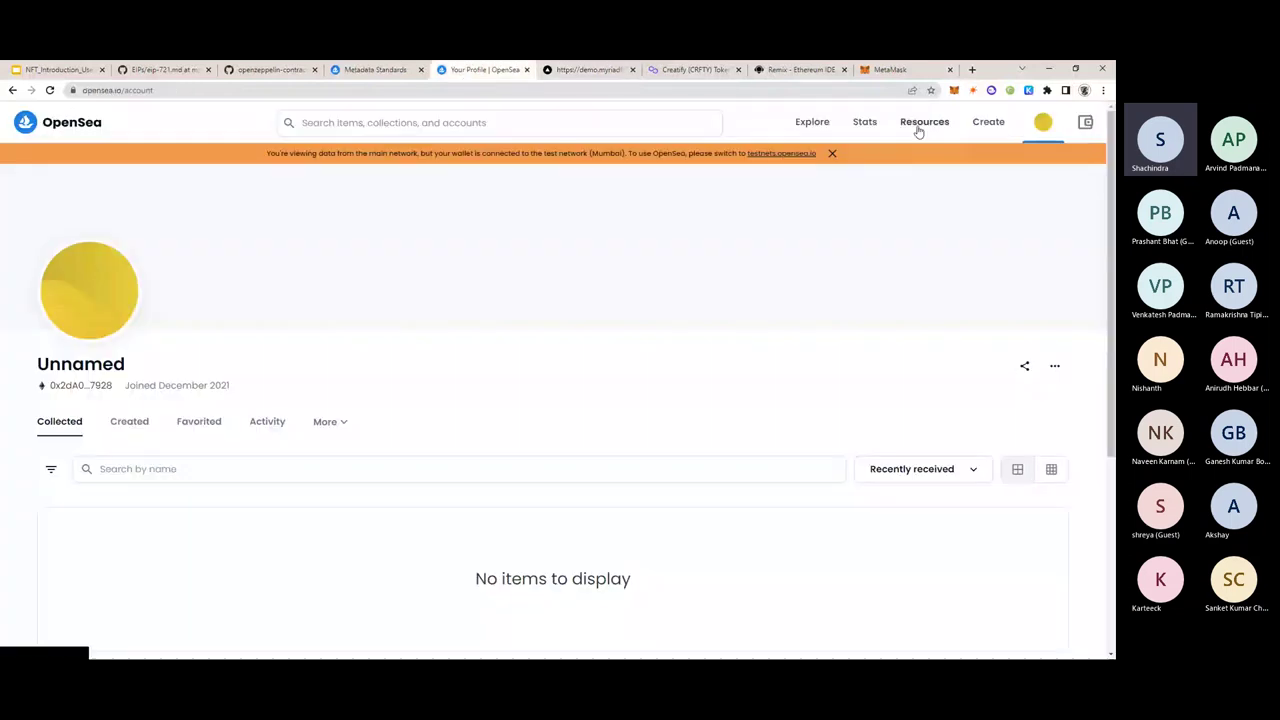
click(984, 128)
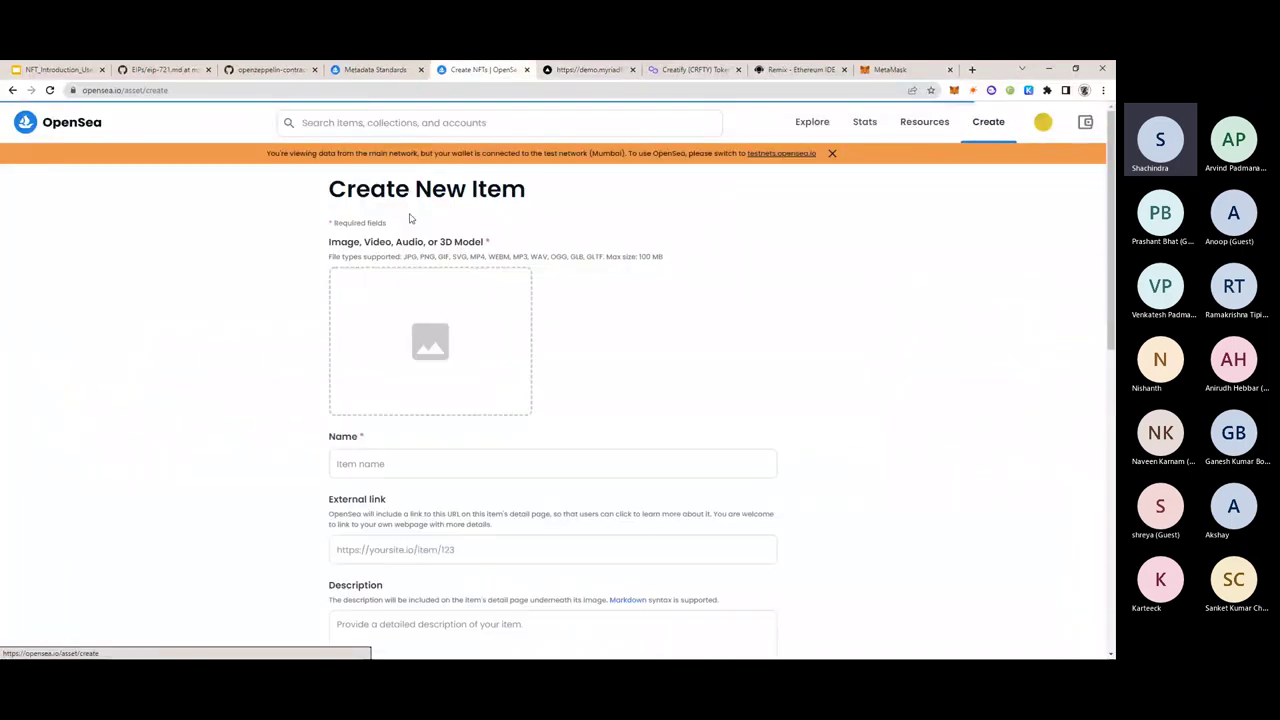
click(697, 74)
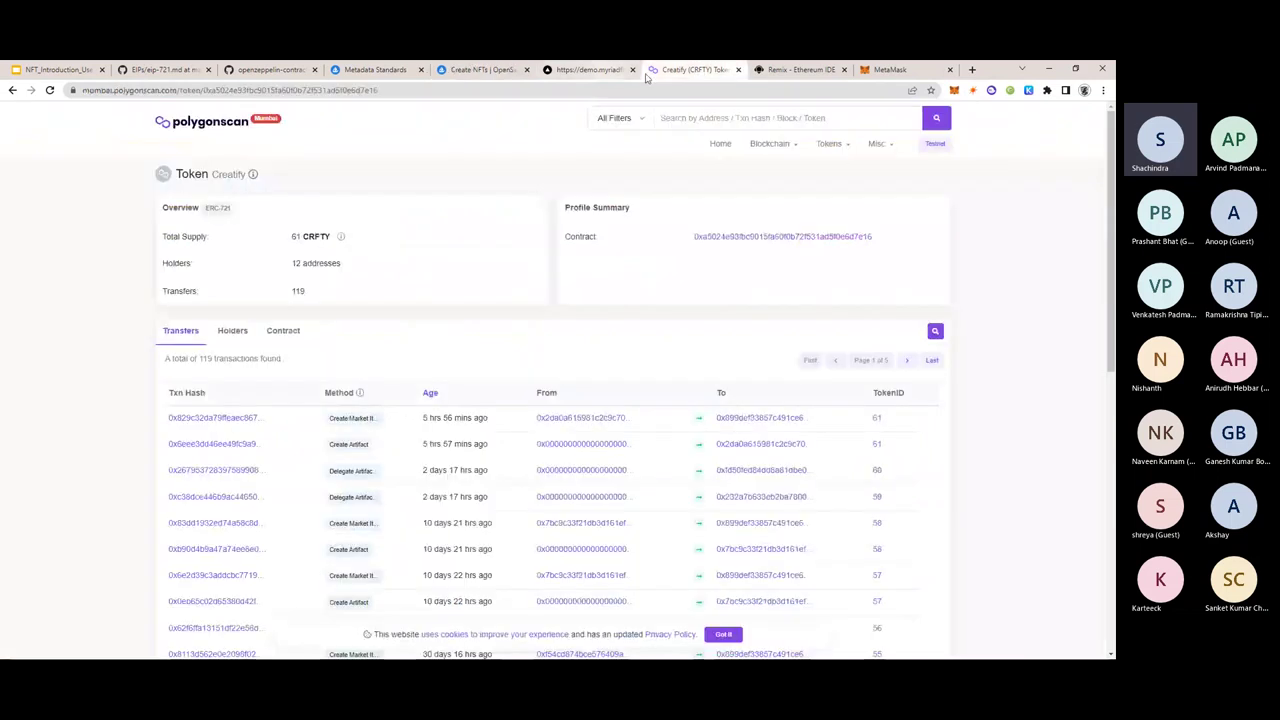
click(800, 71)
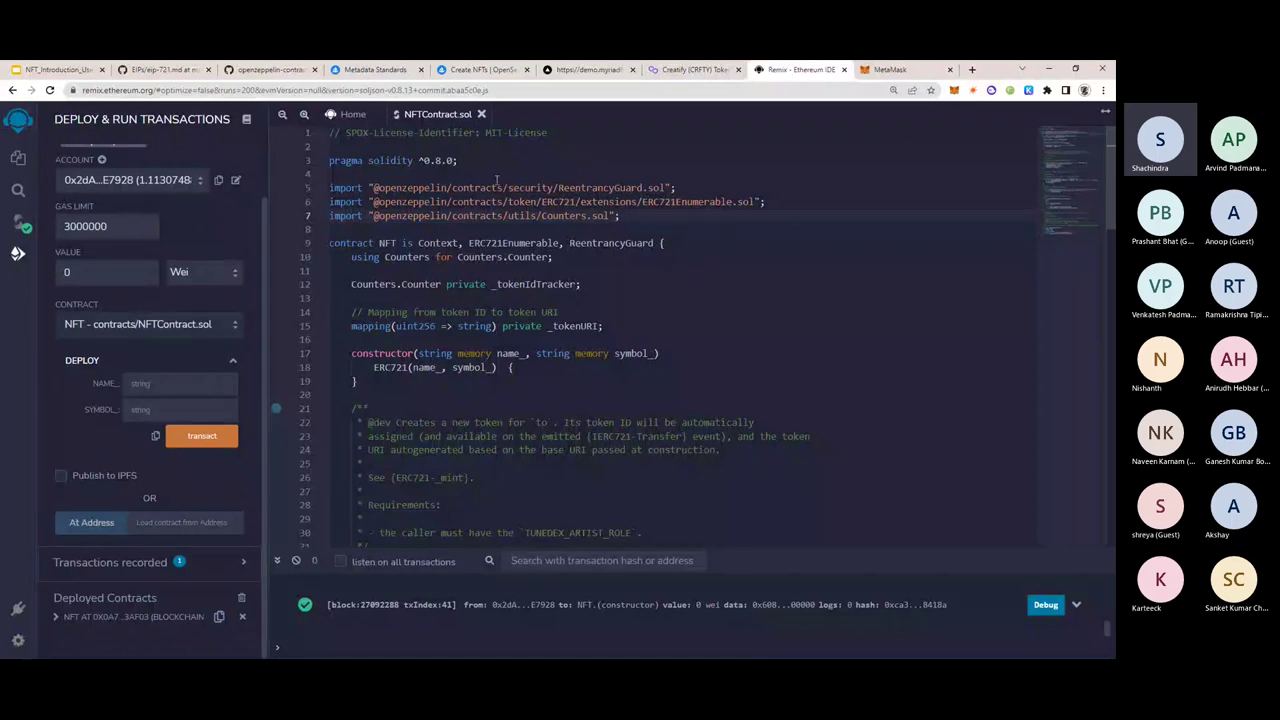
Copy the deployed NFT contract's address from Remix's Deployed Contracts panel
scroll(496, 180, down, 1)
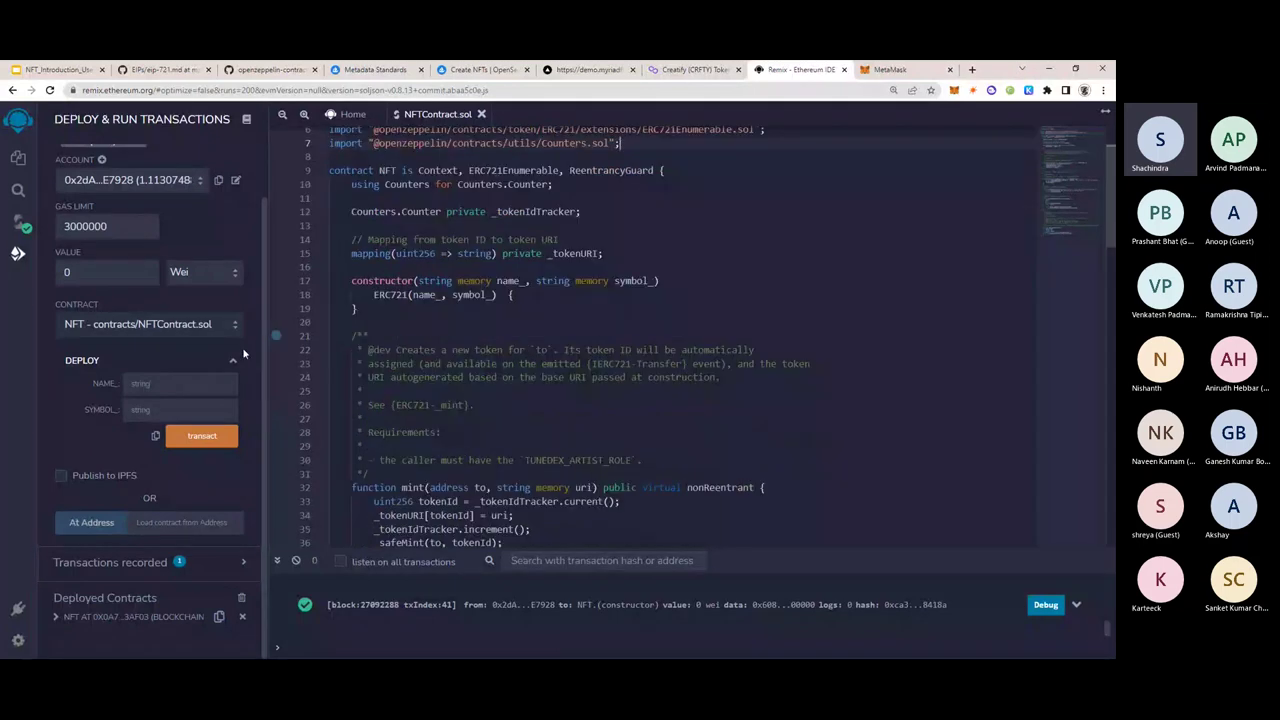
scroll(160, 220, up, 1)
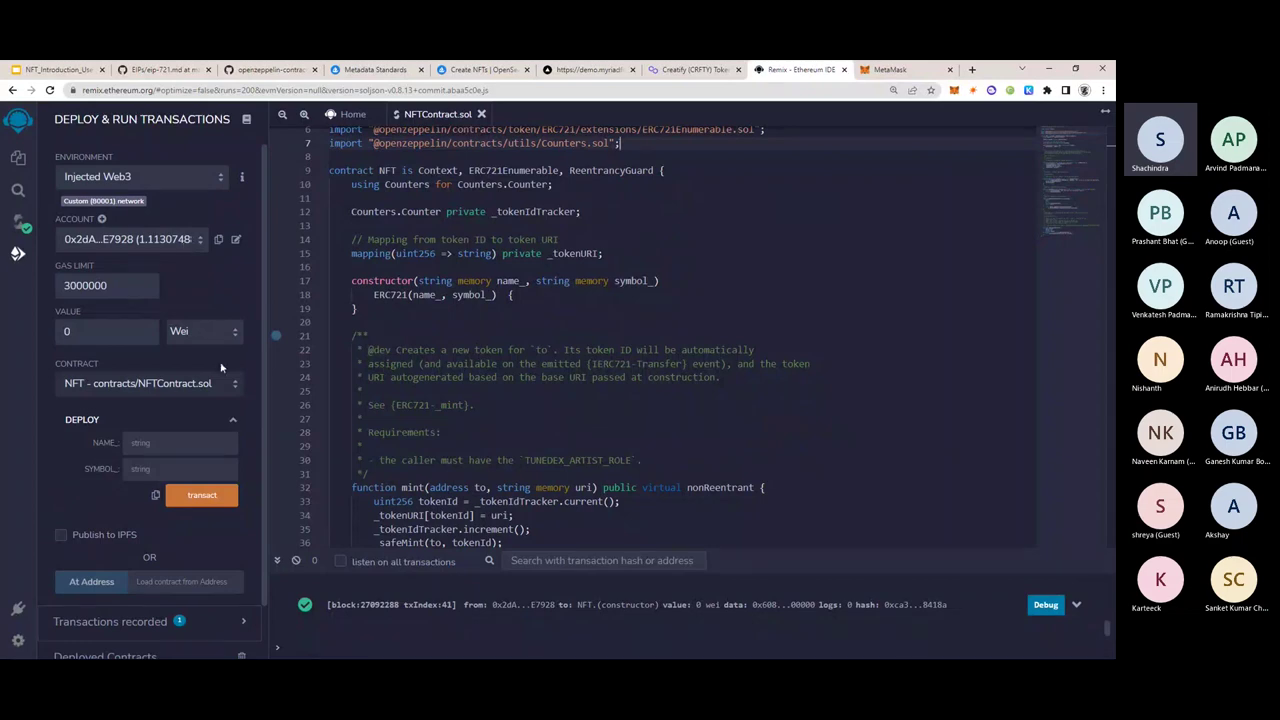
scroll(183, 330, down, 5)
scroll(182, 406, up, 3)
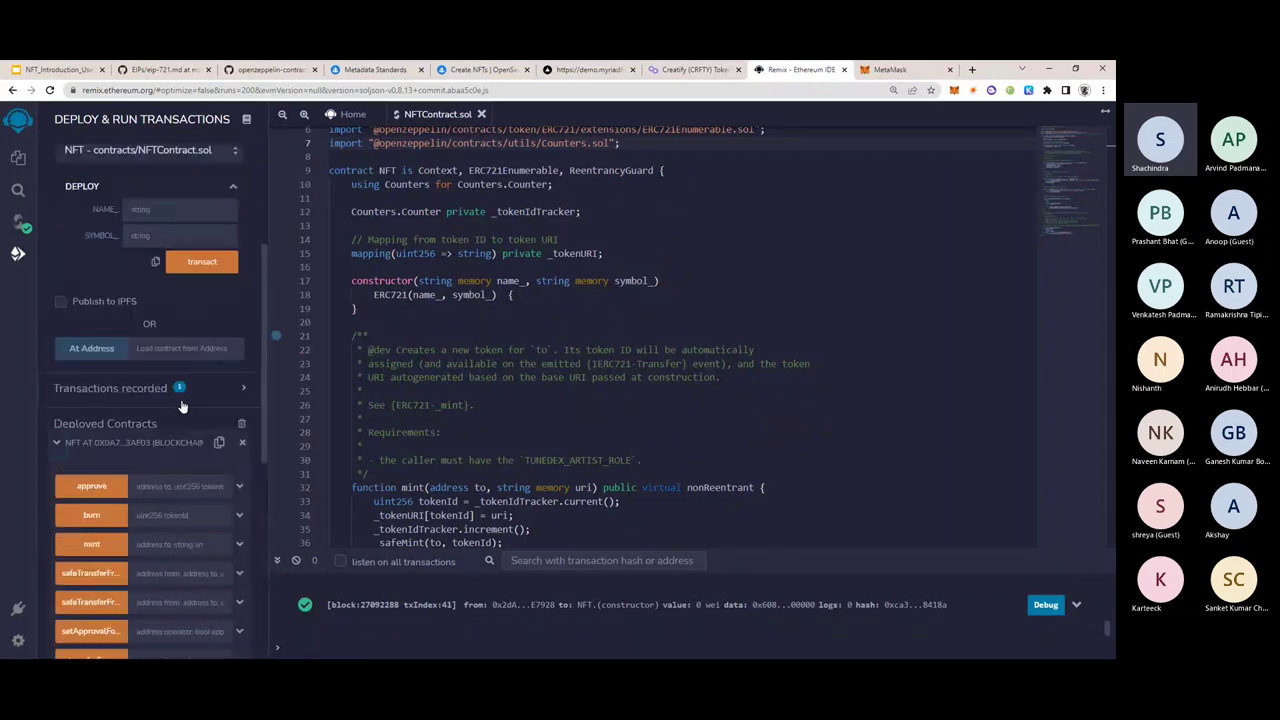
click(219, 442)
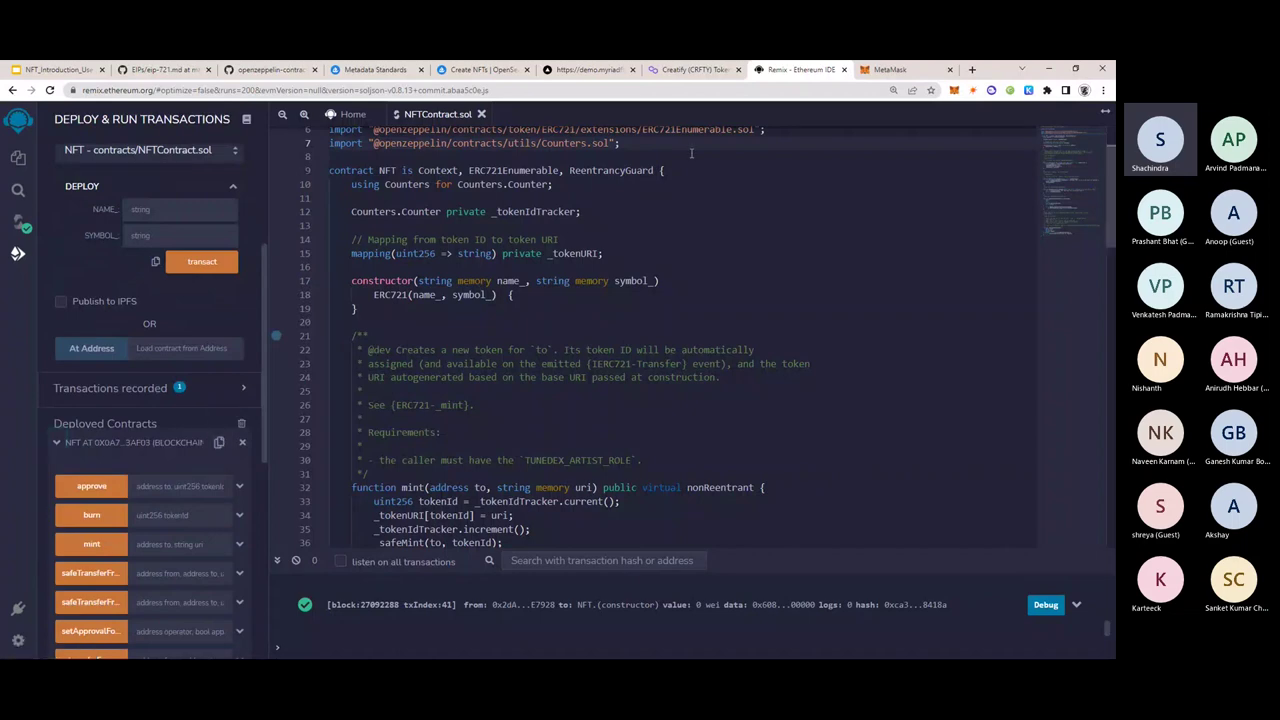
right_click(693, 70)
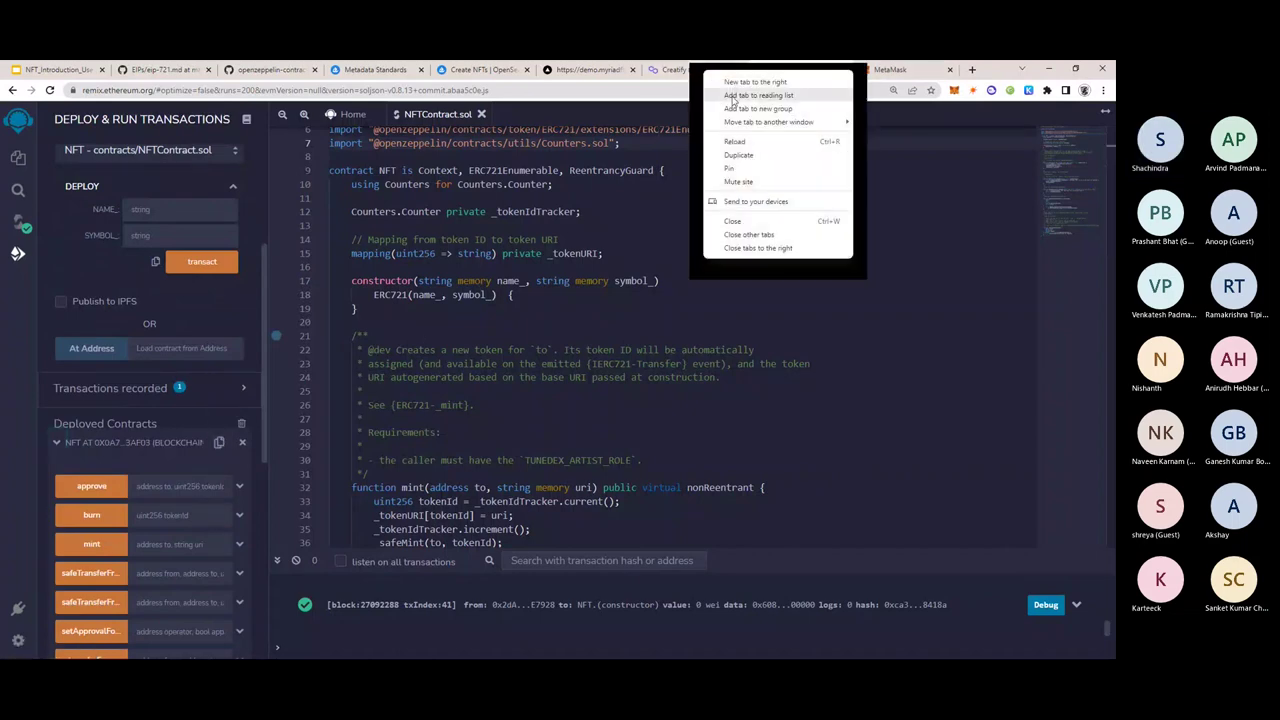
Duplicate the Polygonscan tab and search it for the copied contract address
click(741, 157)
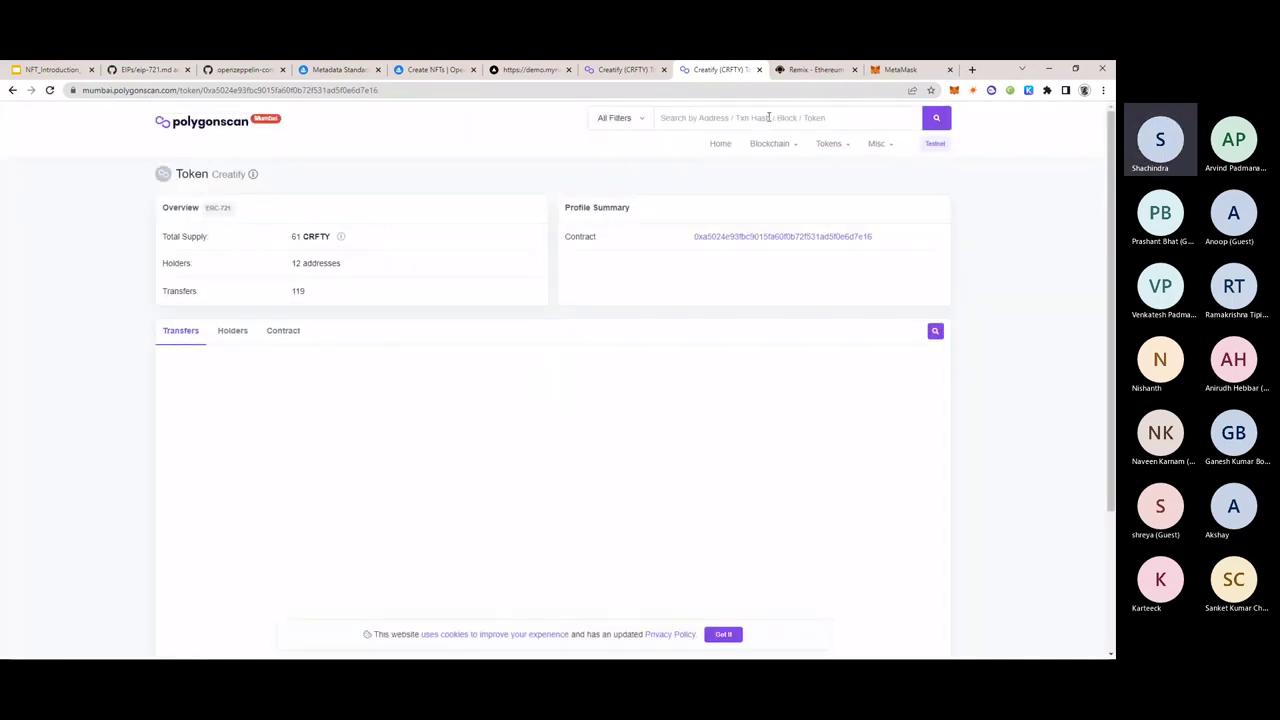
click(768, 117)
key(ctrl+v)
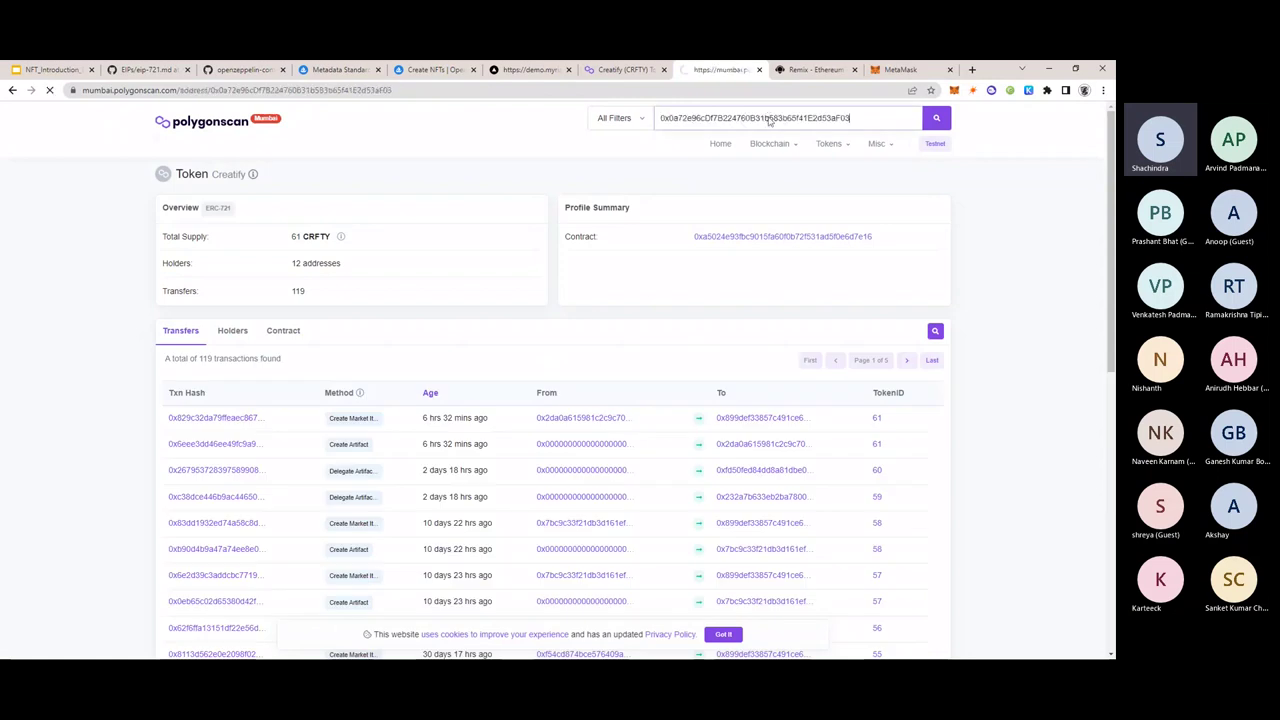
key(Return)
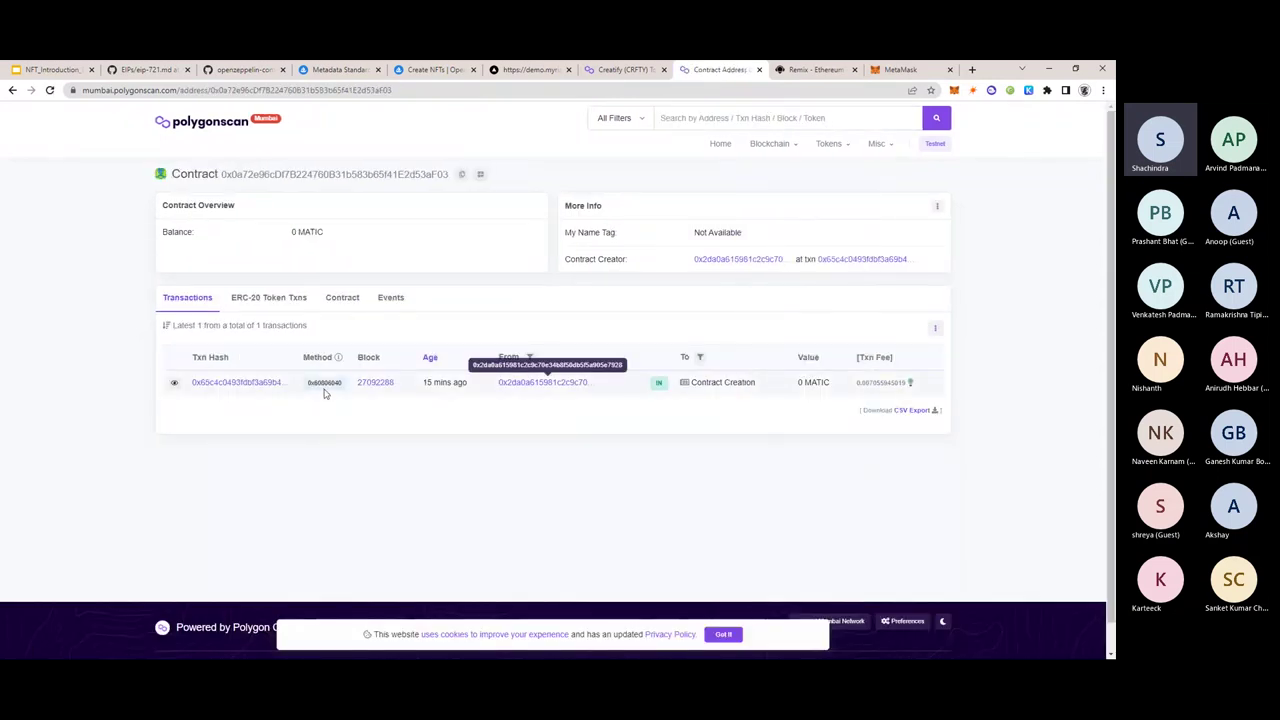
Inspect the contract's creation transaction and deployed bytecode, then return to Remix
click(228, 389)
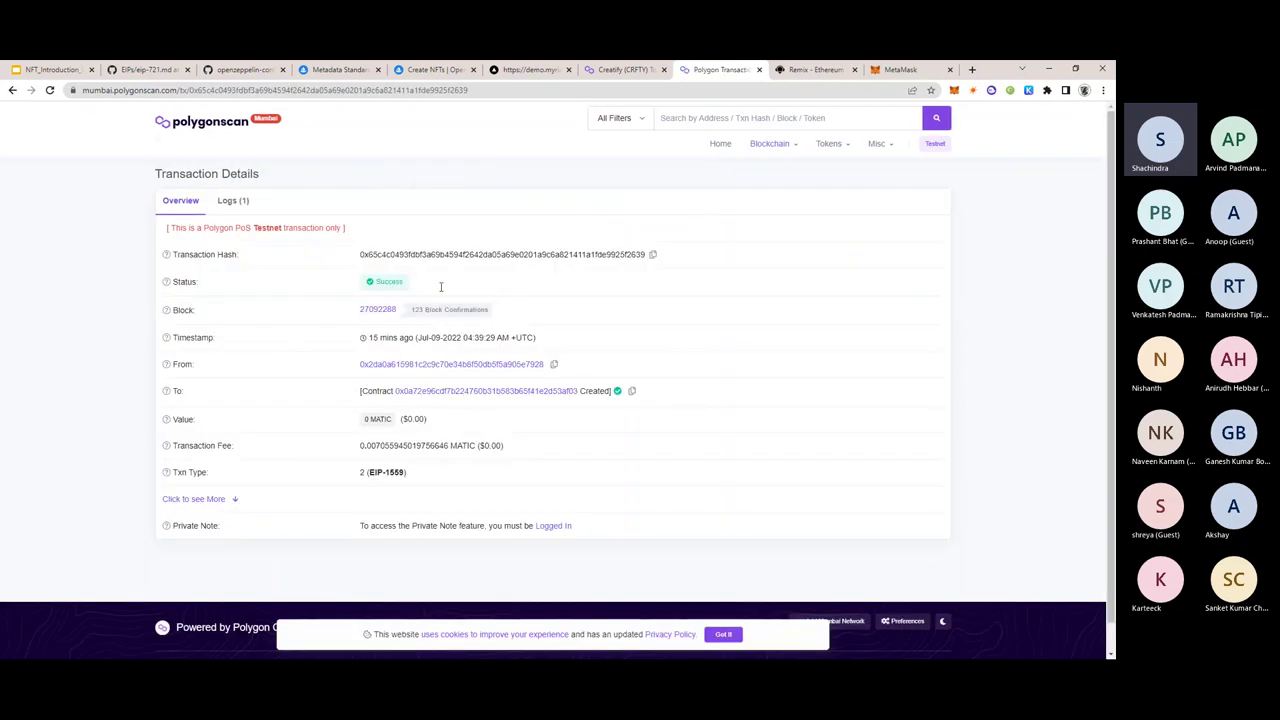
click(474, 391)
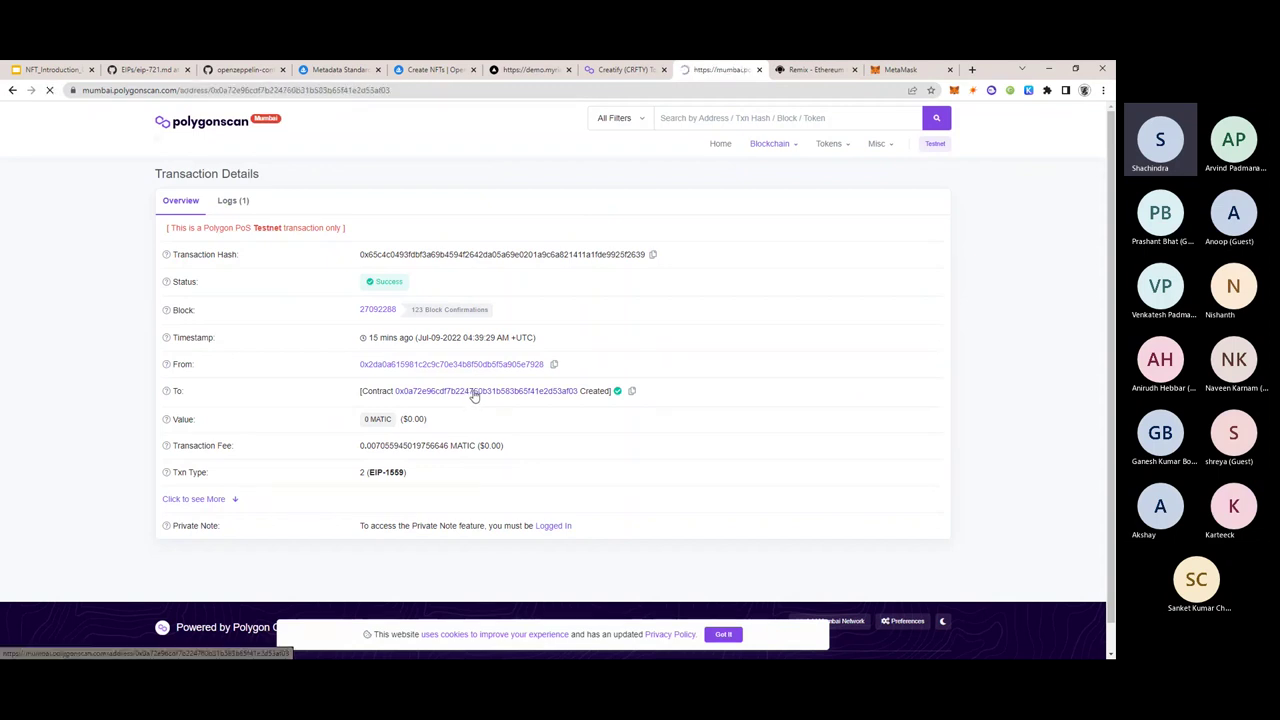
click(340, 299)
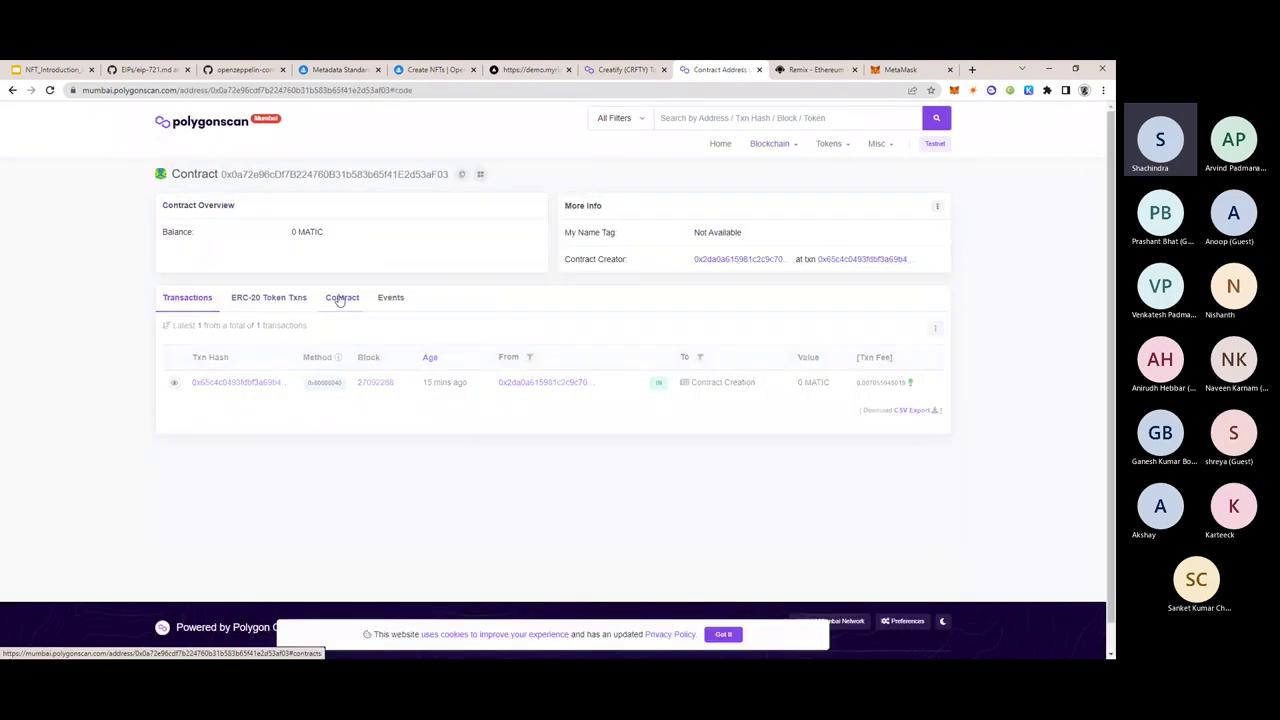
click(340, 299)
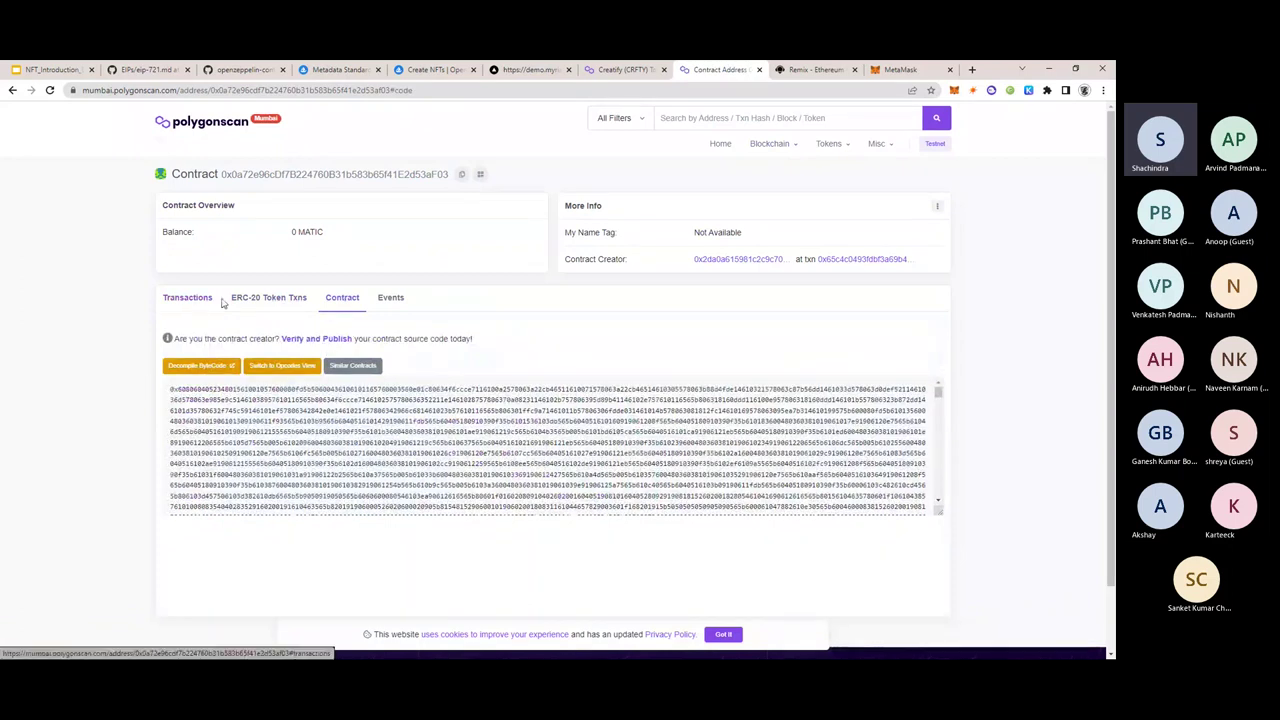
click(190, 297)
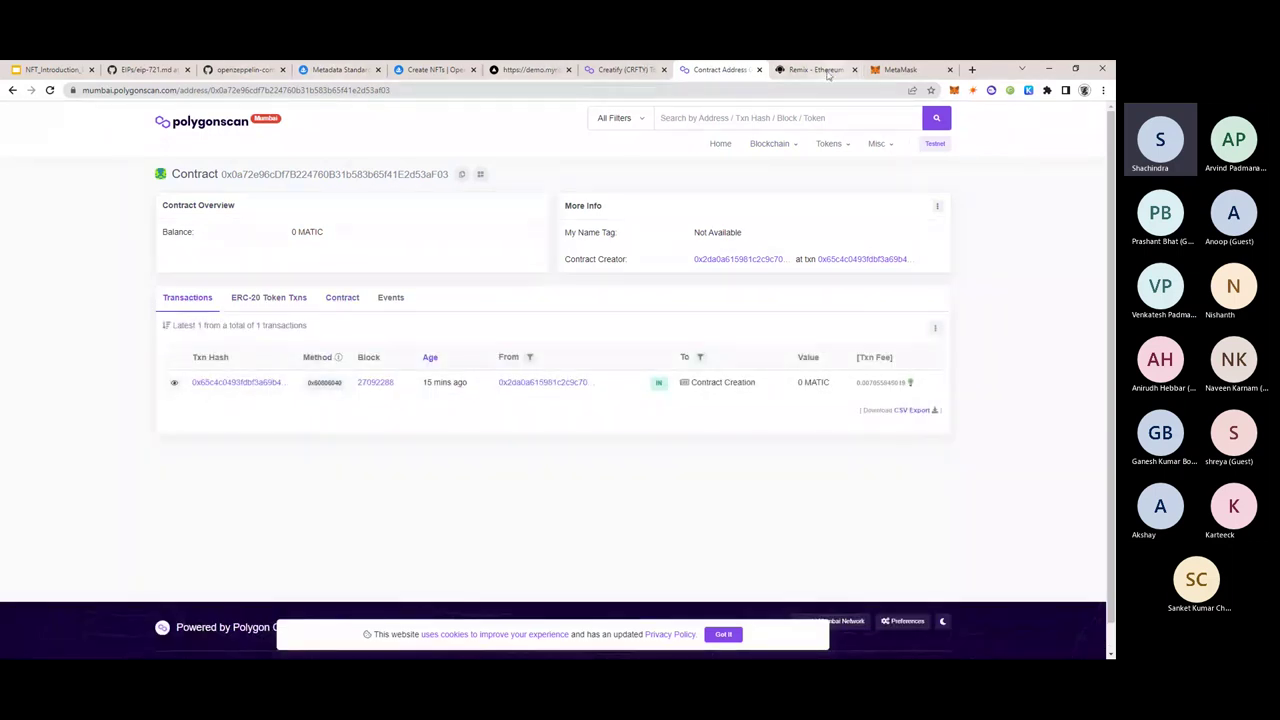
click(815, 70)
scroll(185, 456, down, 5)
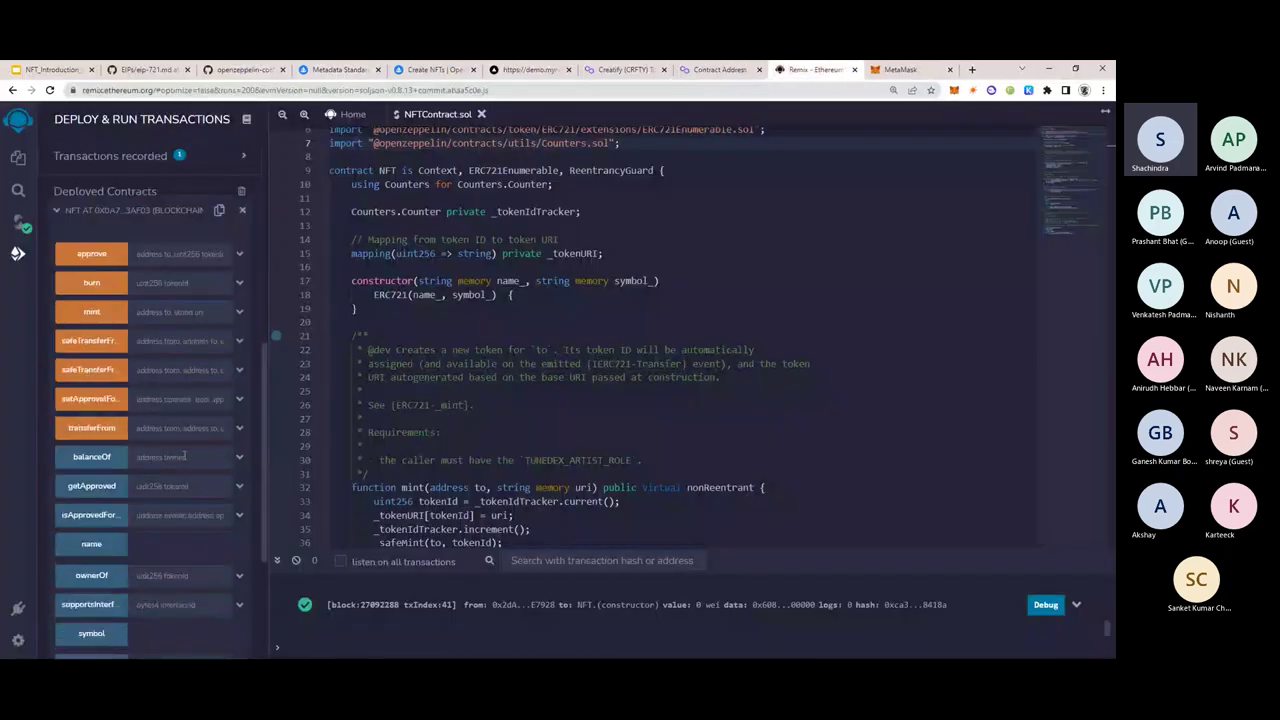
Call name on the deployed contract to read MyNFT, then go to MyriadFlow's Create Asset page
scroll(185, 456, down, 2)
click(91, 485)
double_click(111, 511)
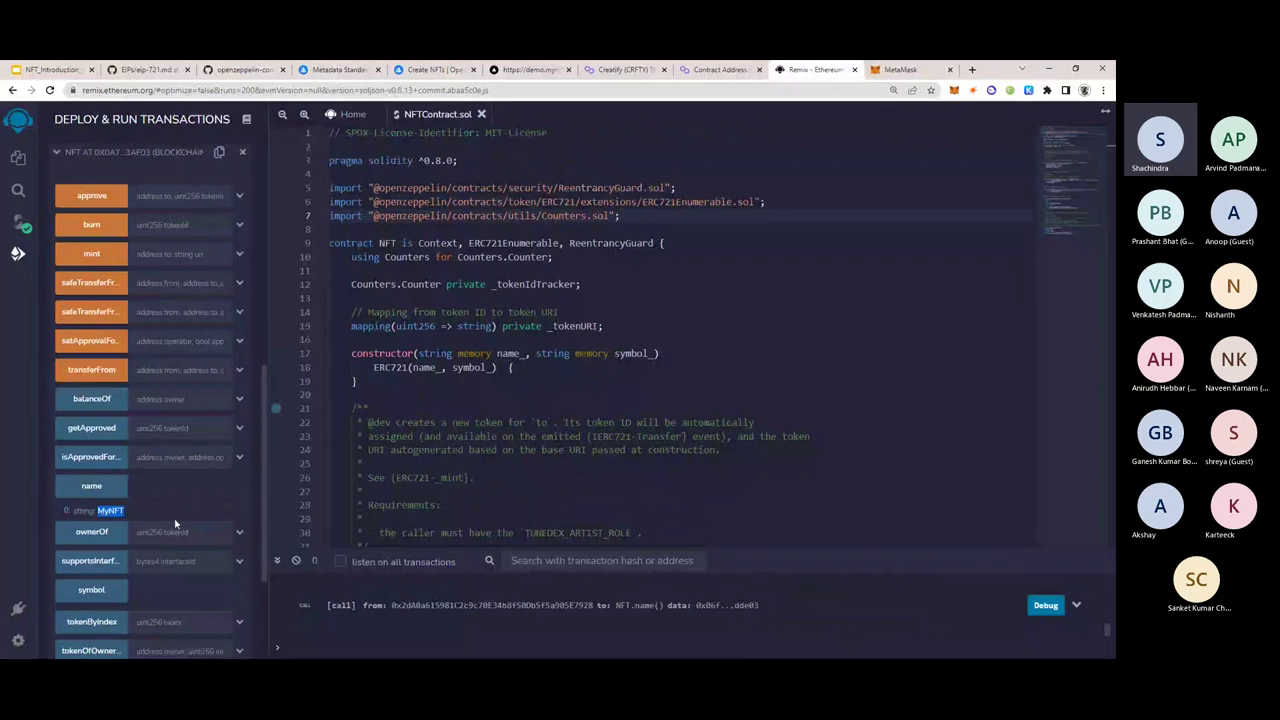
click(186, 492)
scroll(181, 360, up, 1)
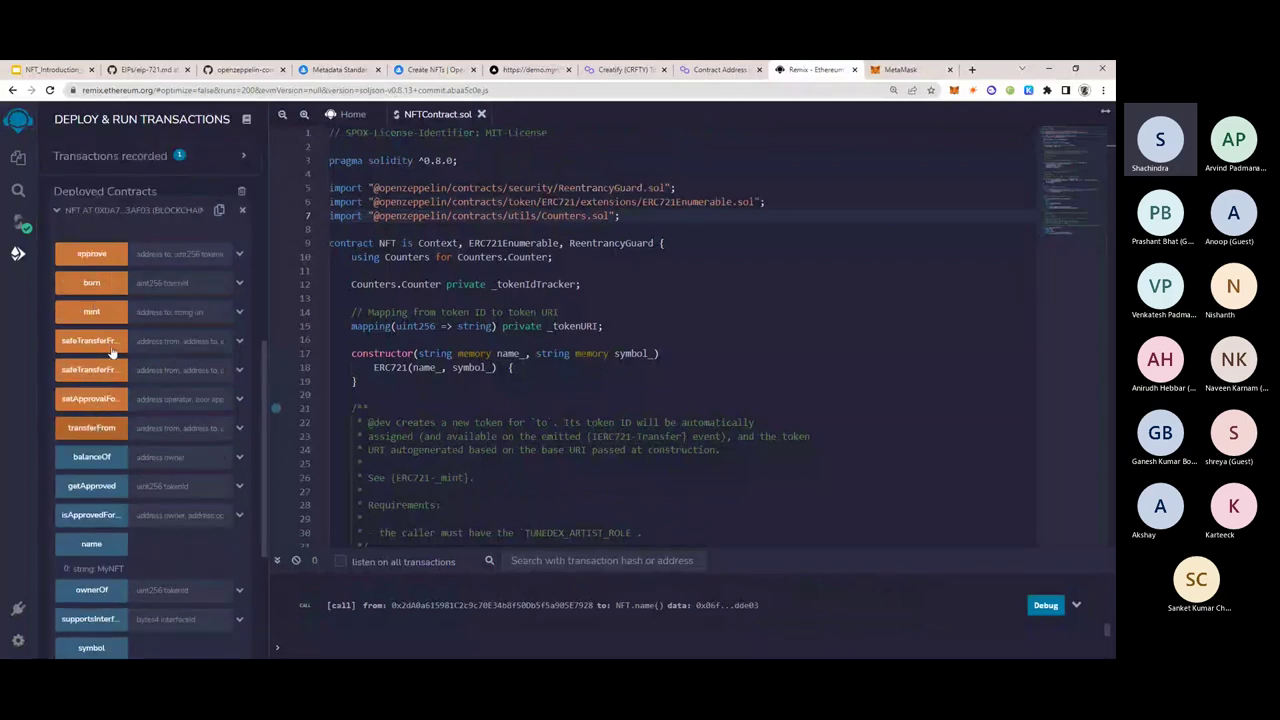
scroll(112, 490, down, 2)
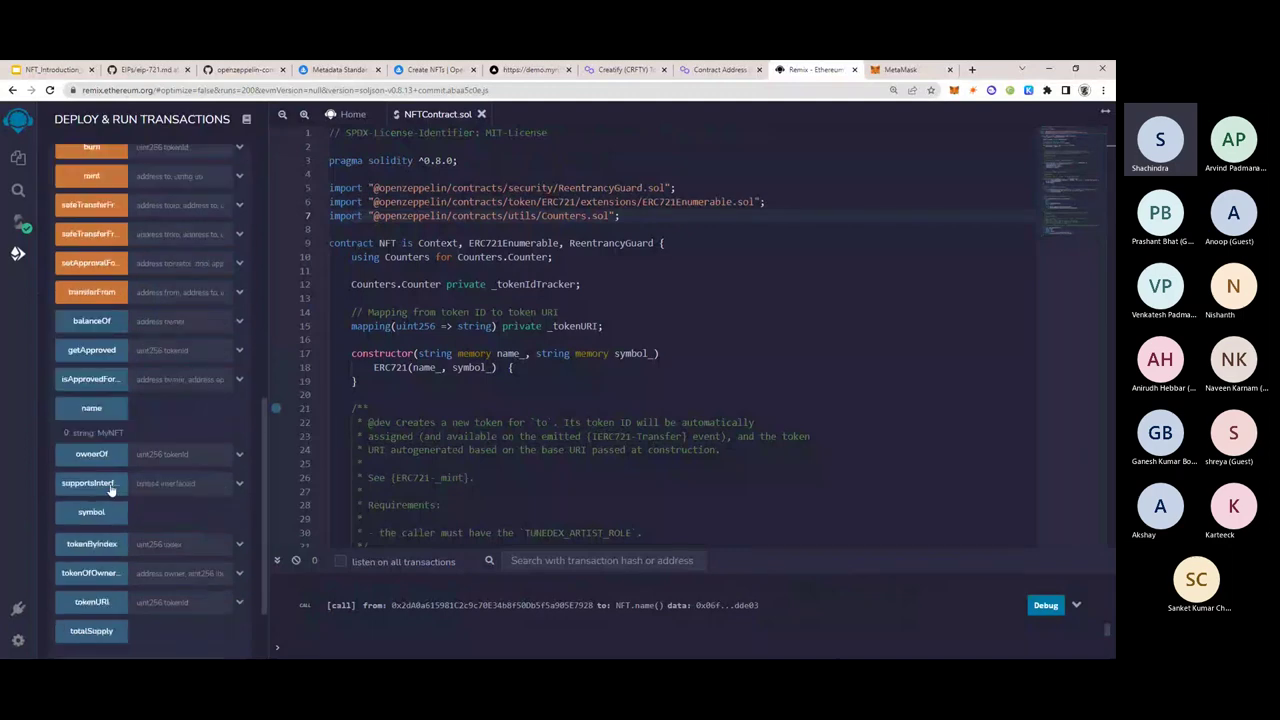
scroll(112, 489, down, 1)
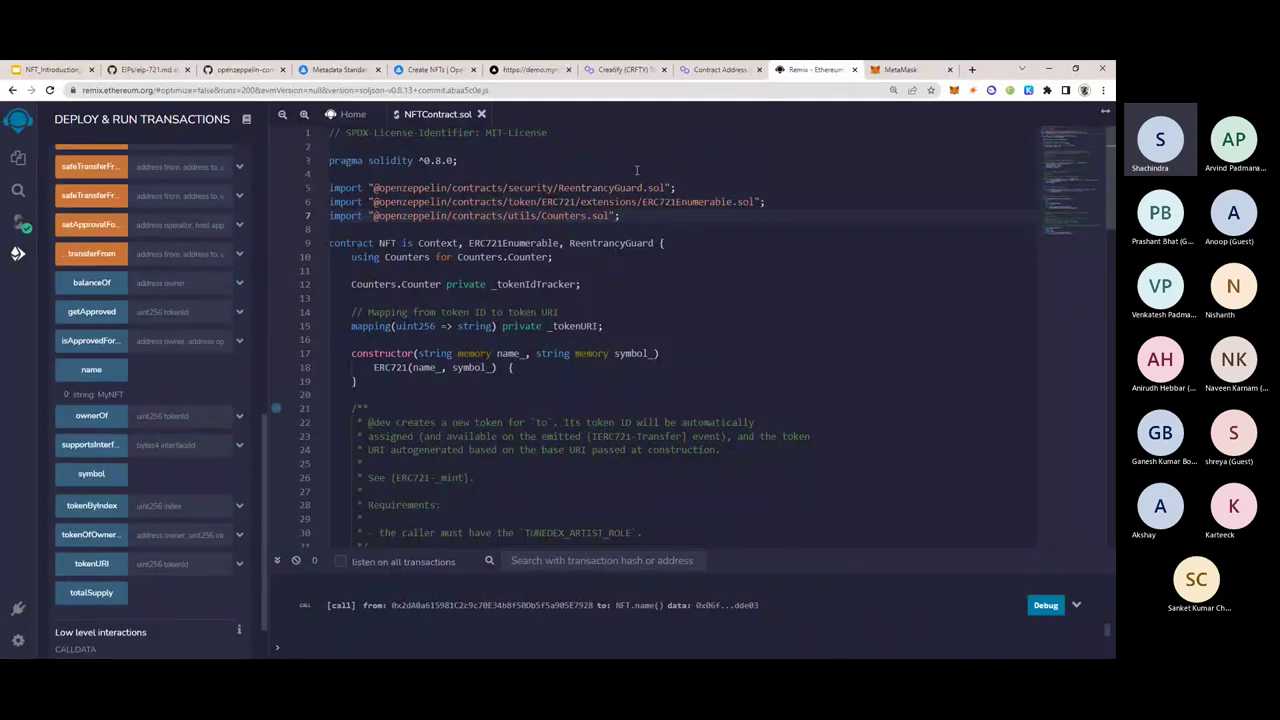
click(530, 69)
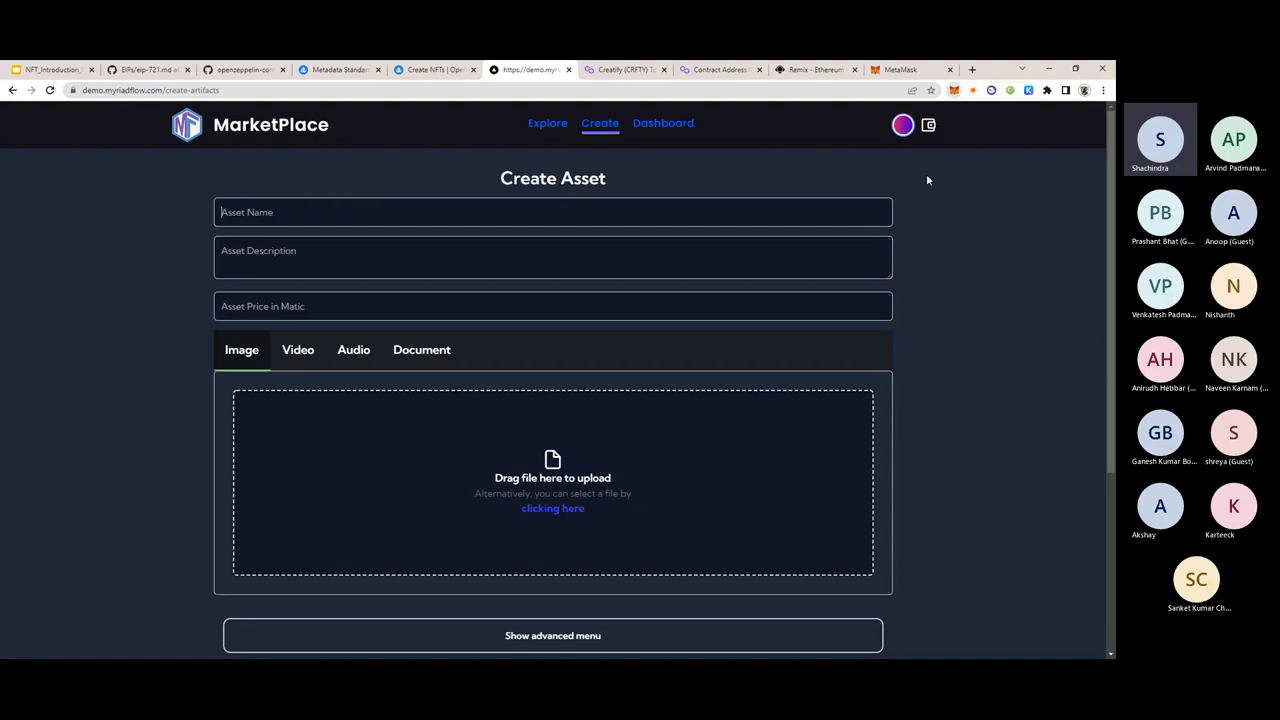
click(955, 91)
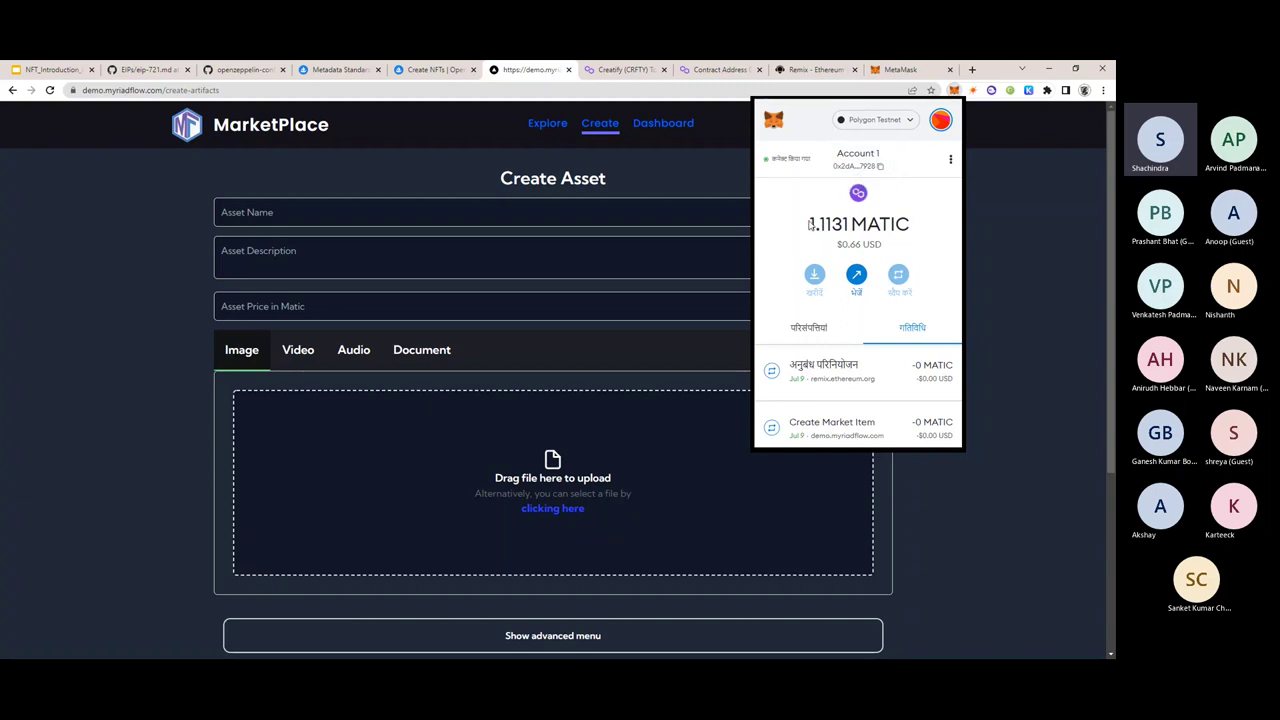
drag(810, 224, 911, 227)
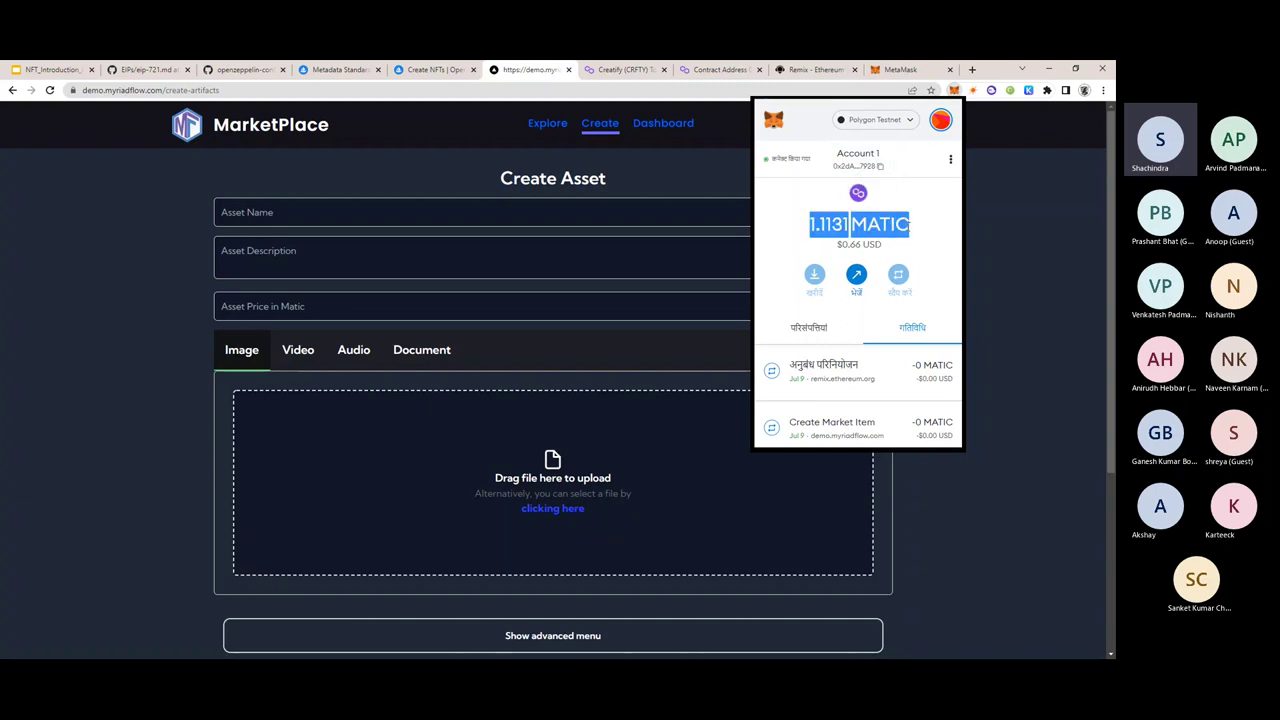
click(911, 227)
Name the asset 'Demo art', removing a stray first letter
click(460, 210)
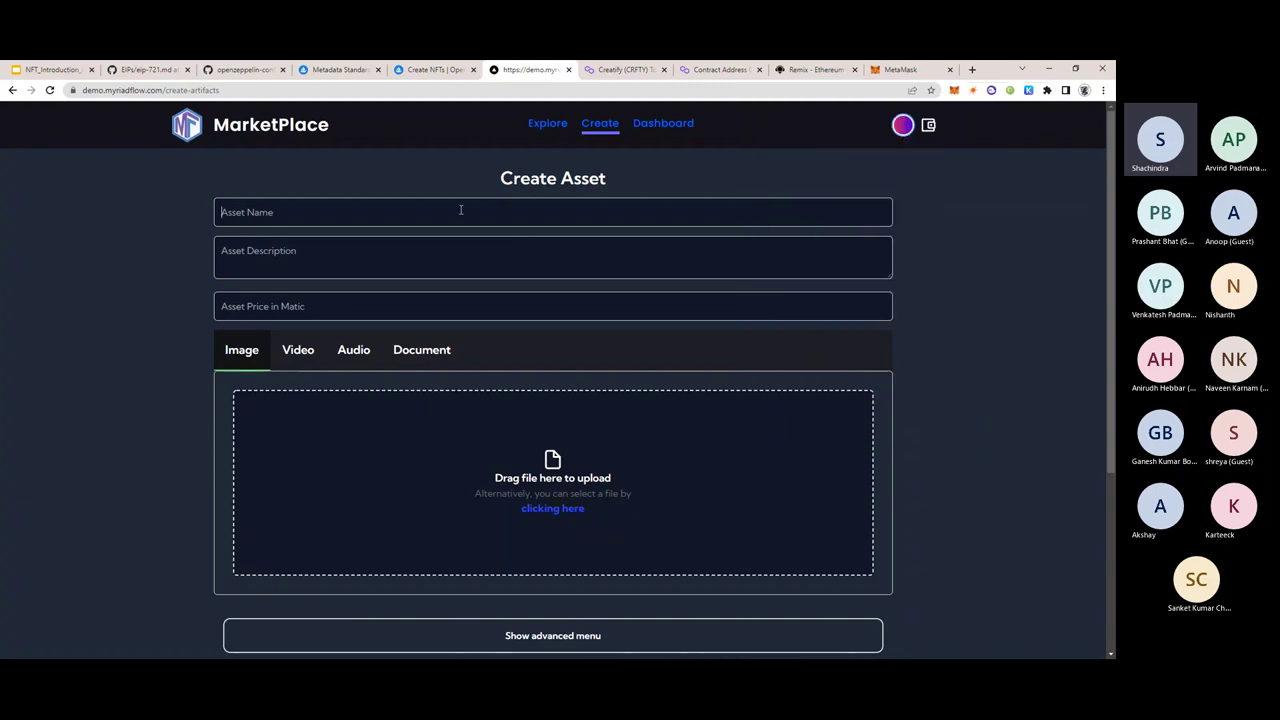
text(D)
key(BackSpace)
text(Demo art)
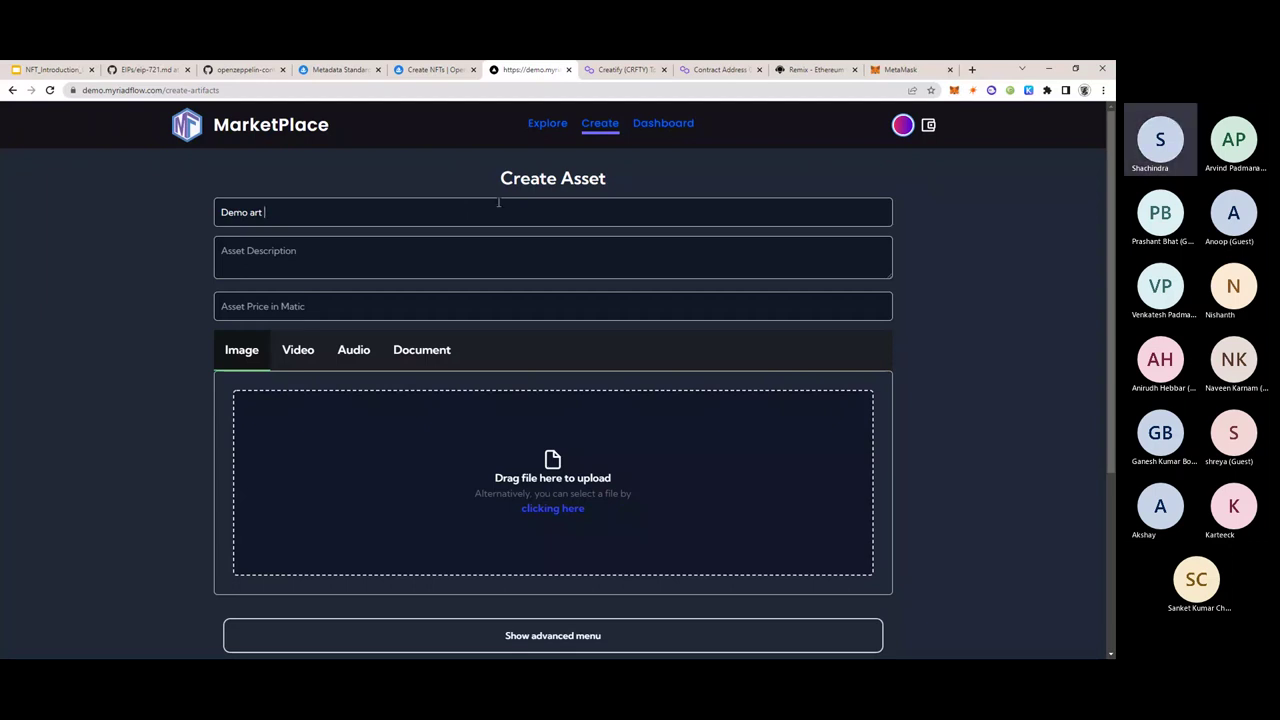
Add the description 'My Demo art picture' and a price of 0.1 Matic
click(486, 266)
text(M)
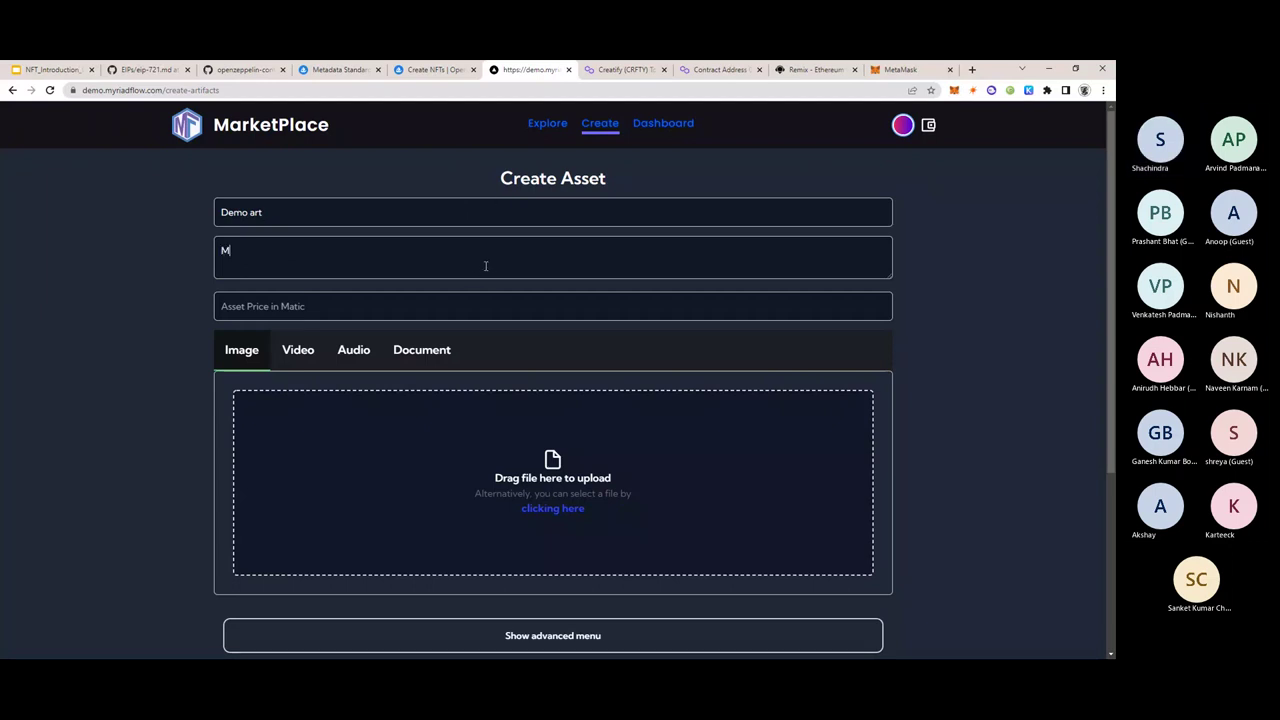
text(y Demo art pict)
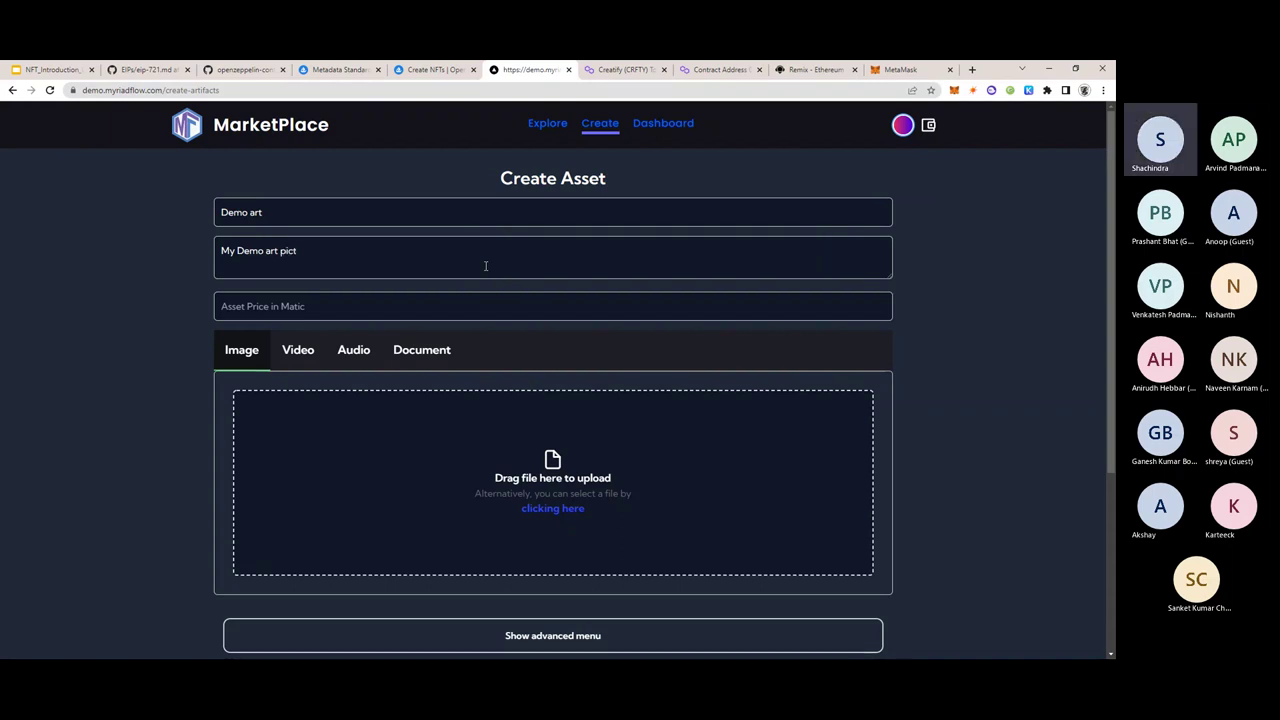
text(ure)
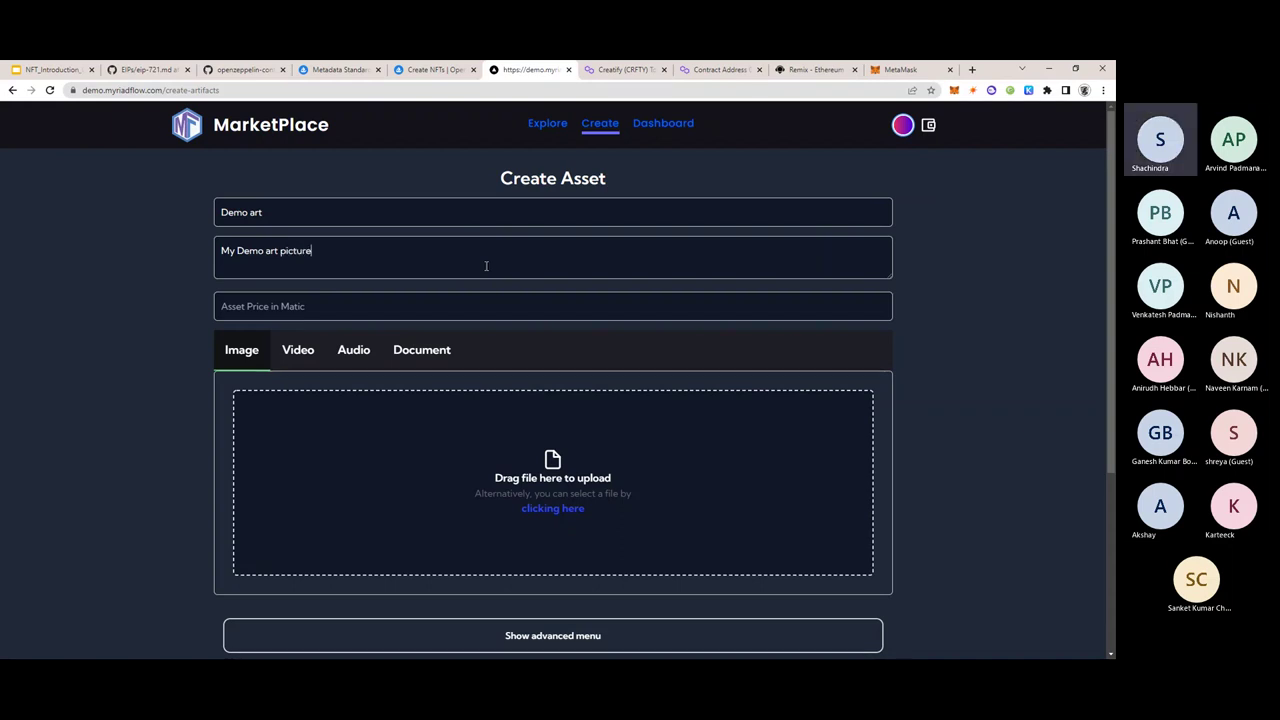
click(397, 306)
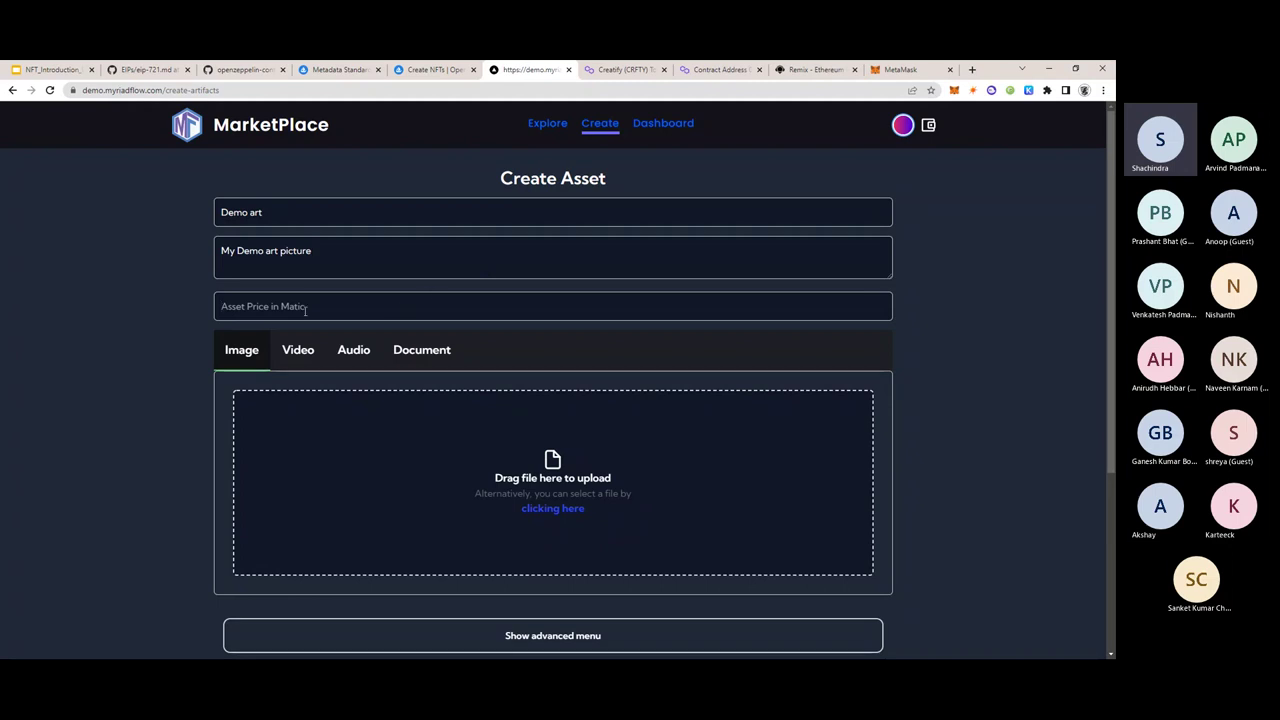
scroll(305, 310, down, 1)
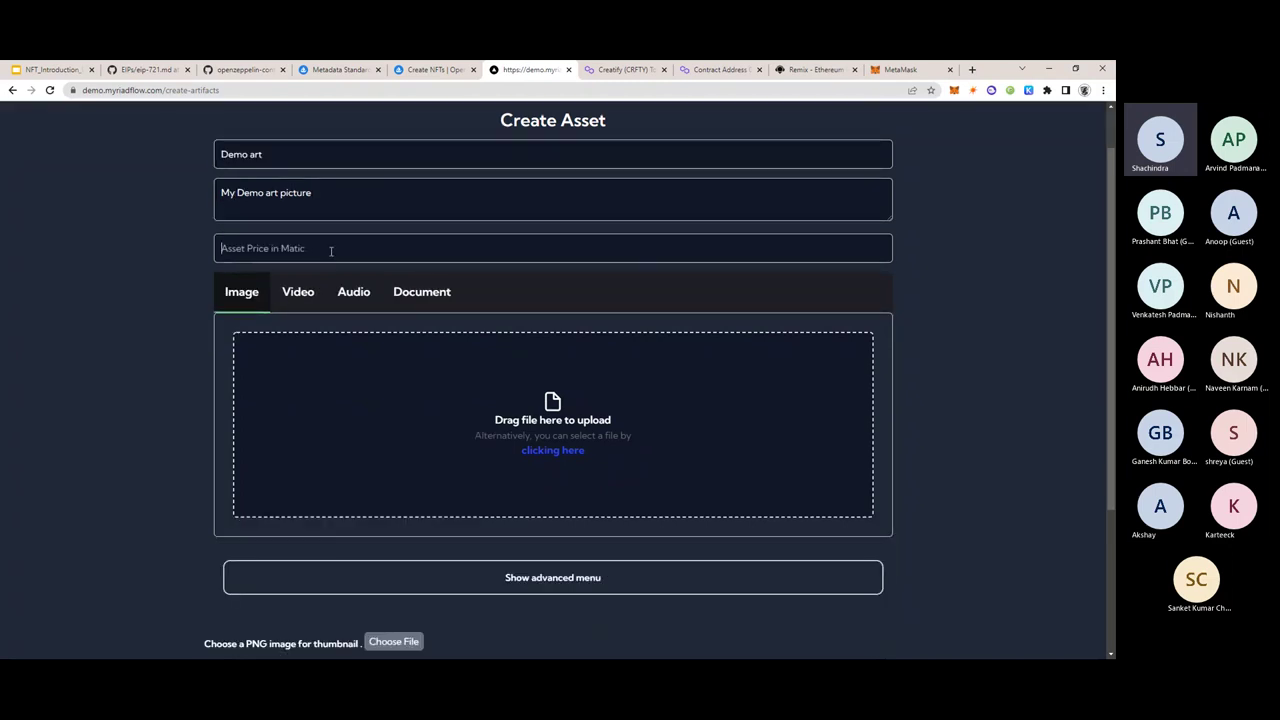
text(0)
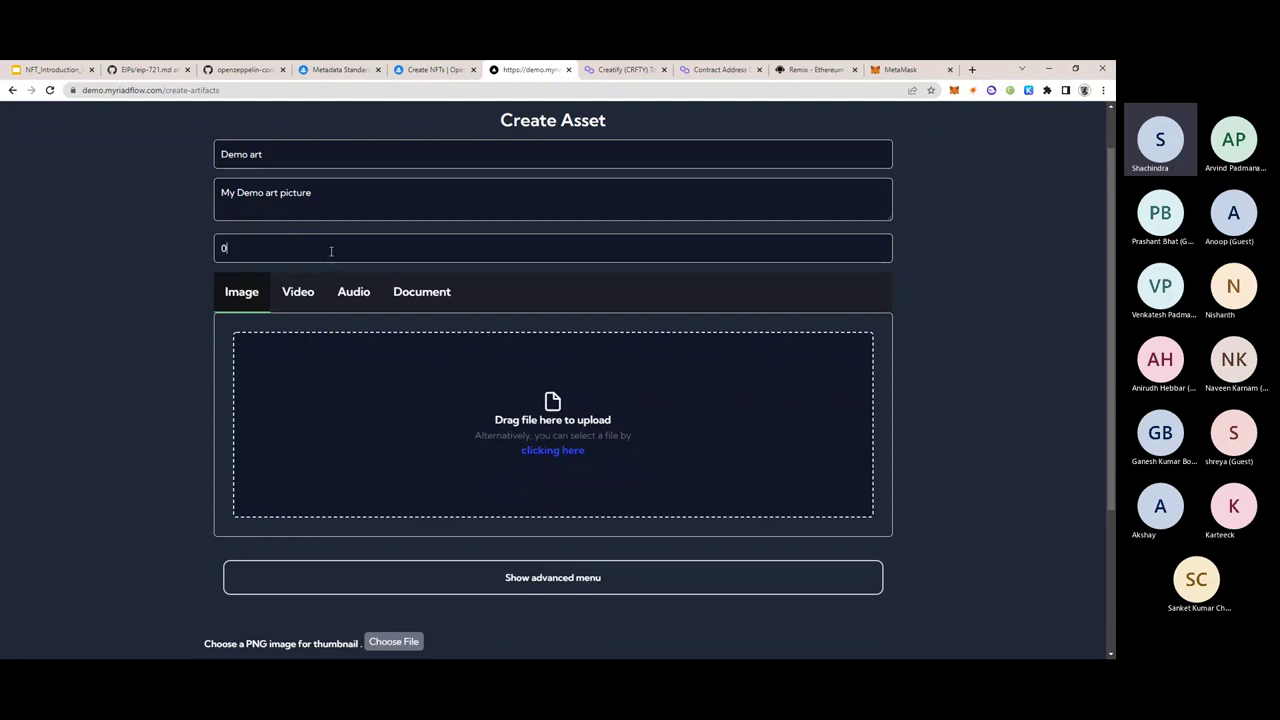
text(.1)
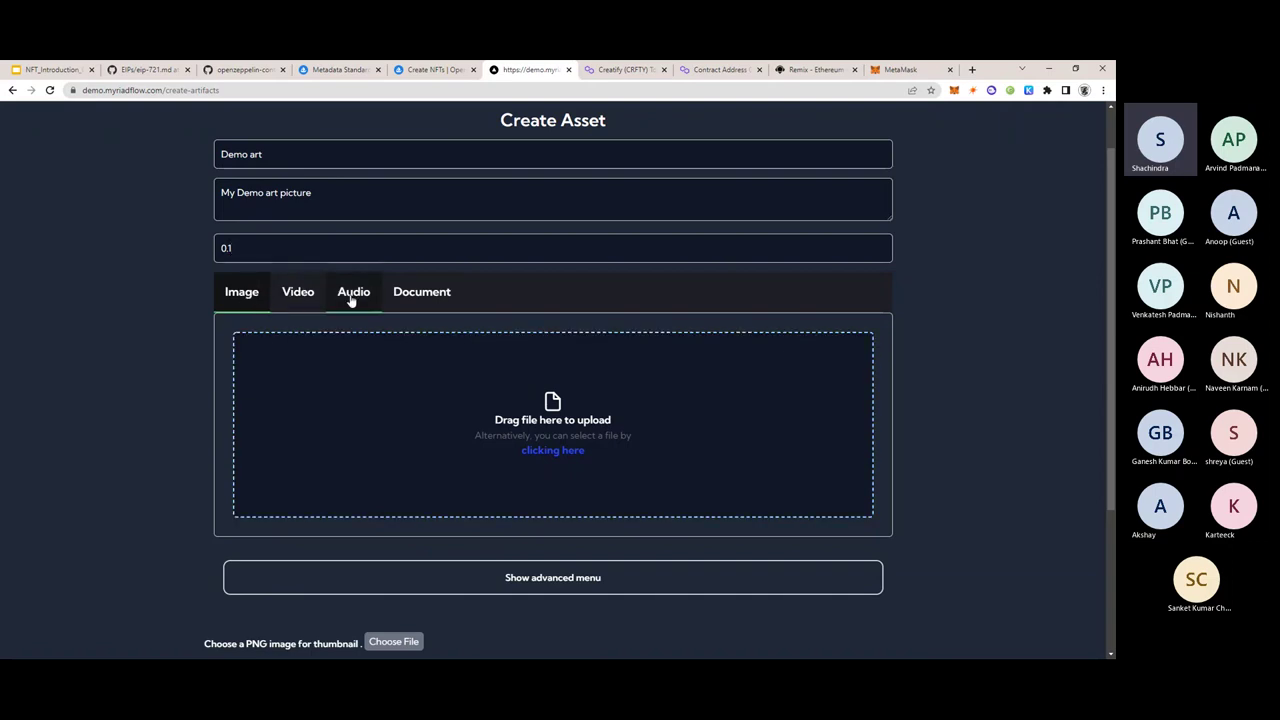
Attach image 22 from the Quotes folder as the asset file
click(555, 460)
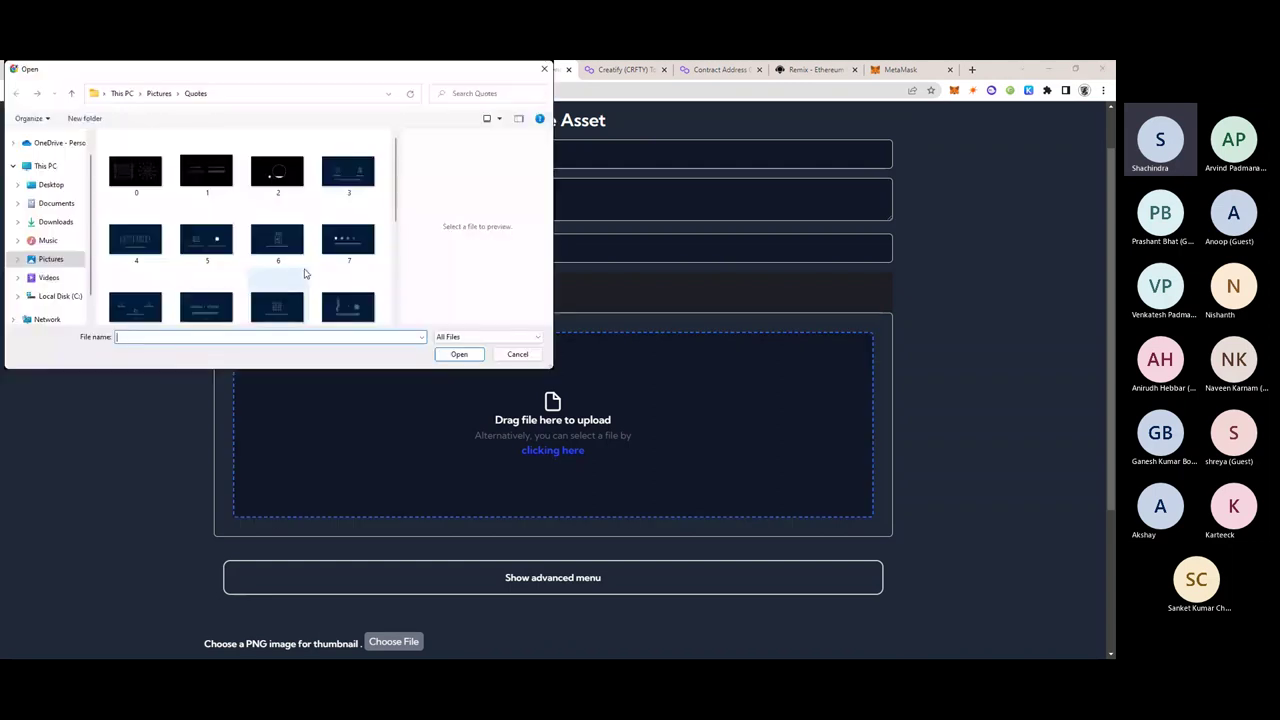
click(254, 303)
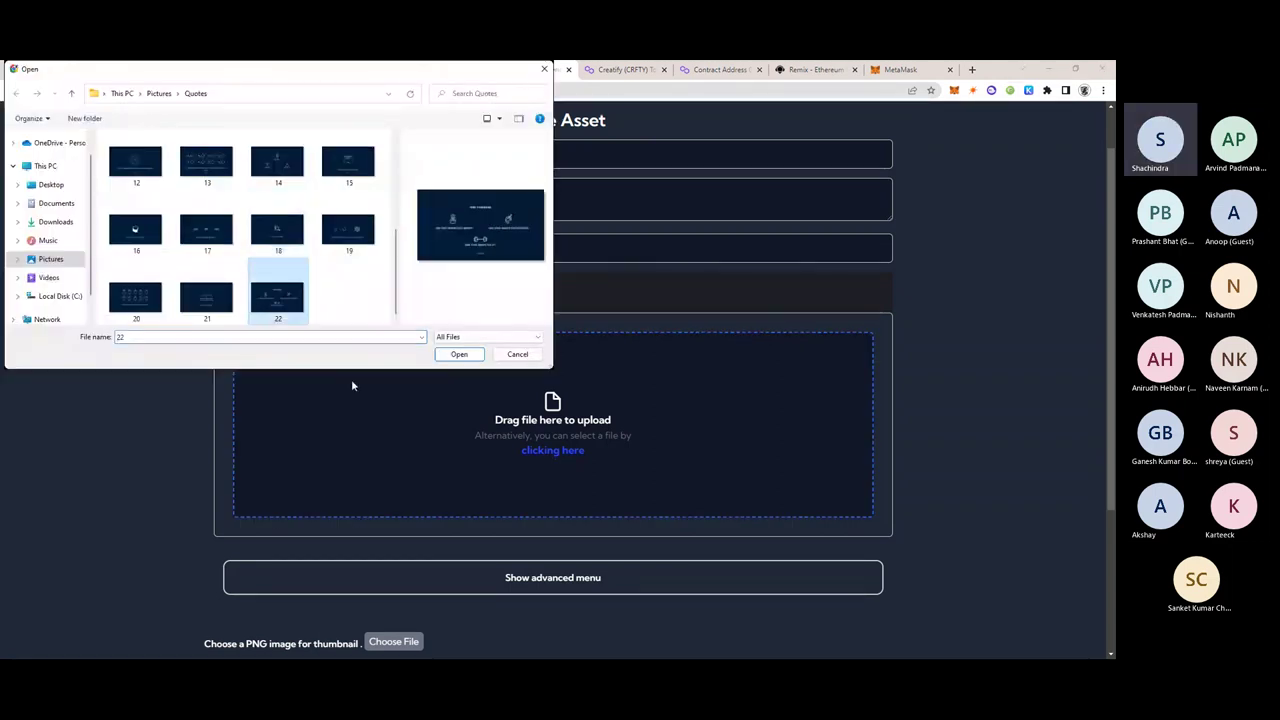
click(461, 355)
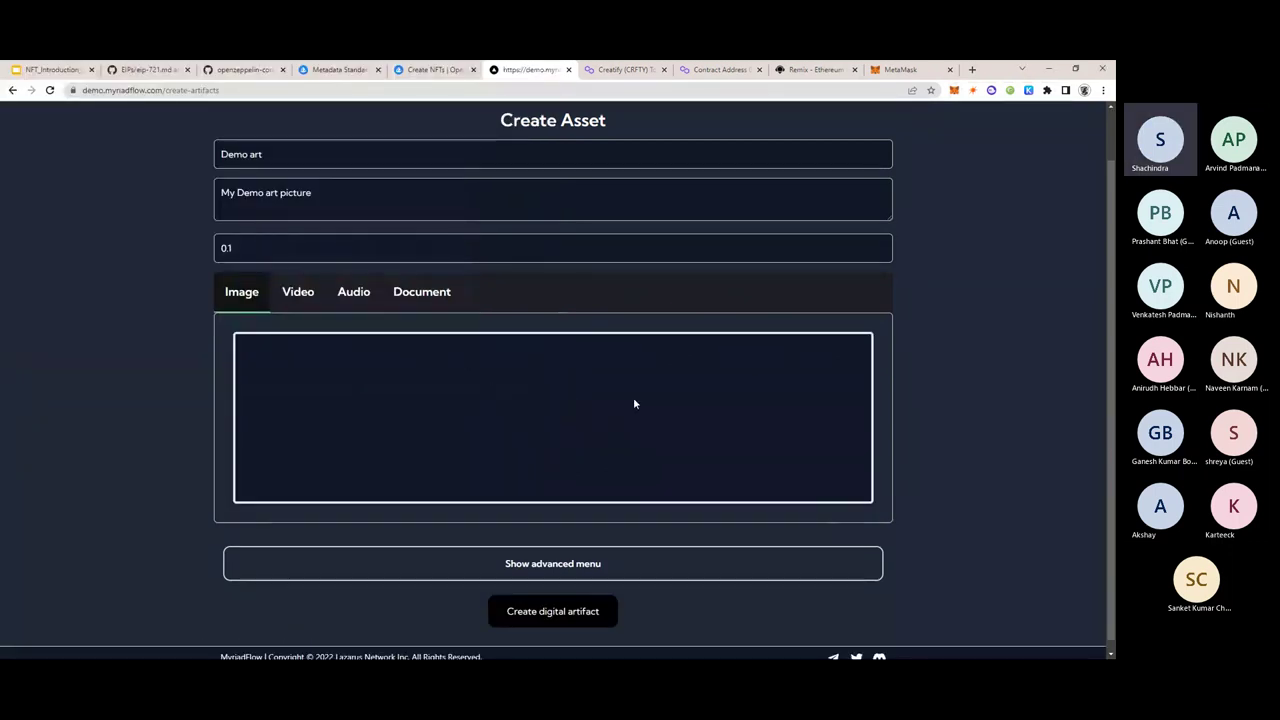
Set the category to Art in the advanced menu and submit with Create digital artifact
scroll(590, 480, down, 1)
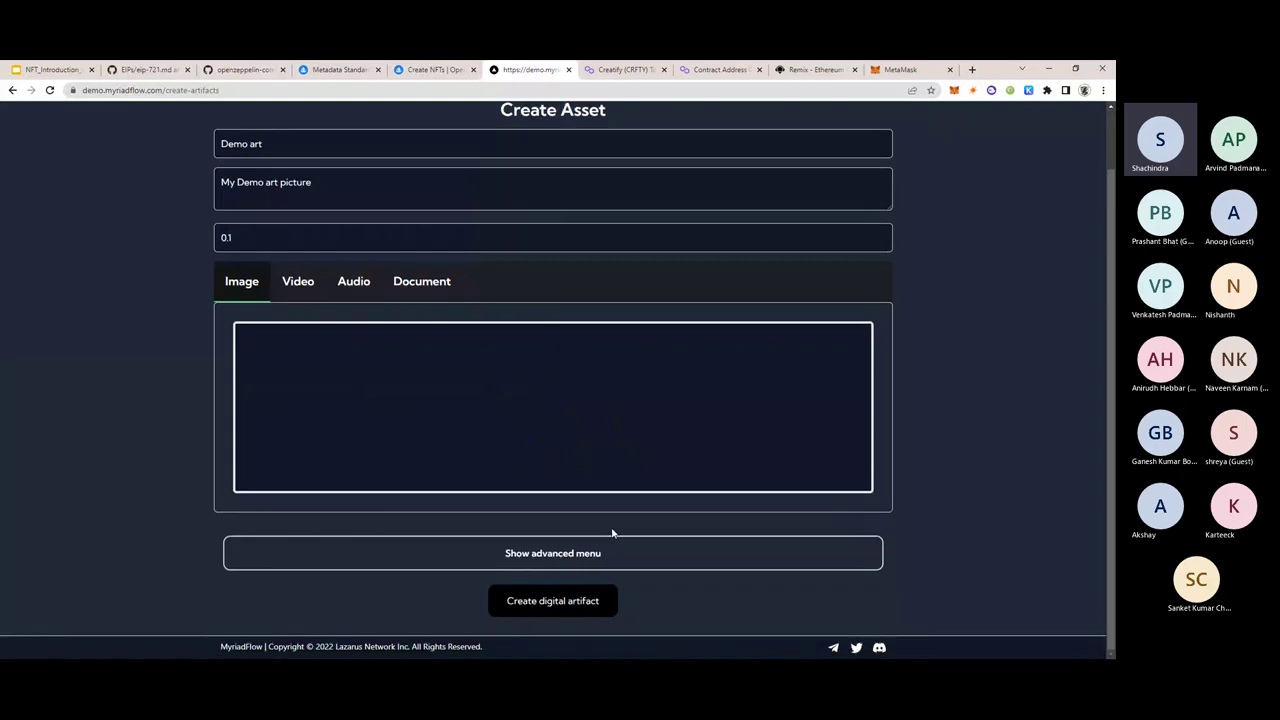
click(609, 551)
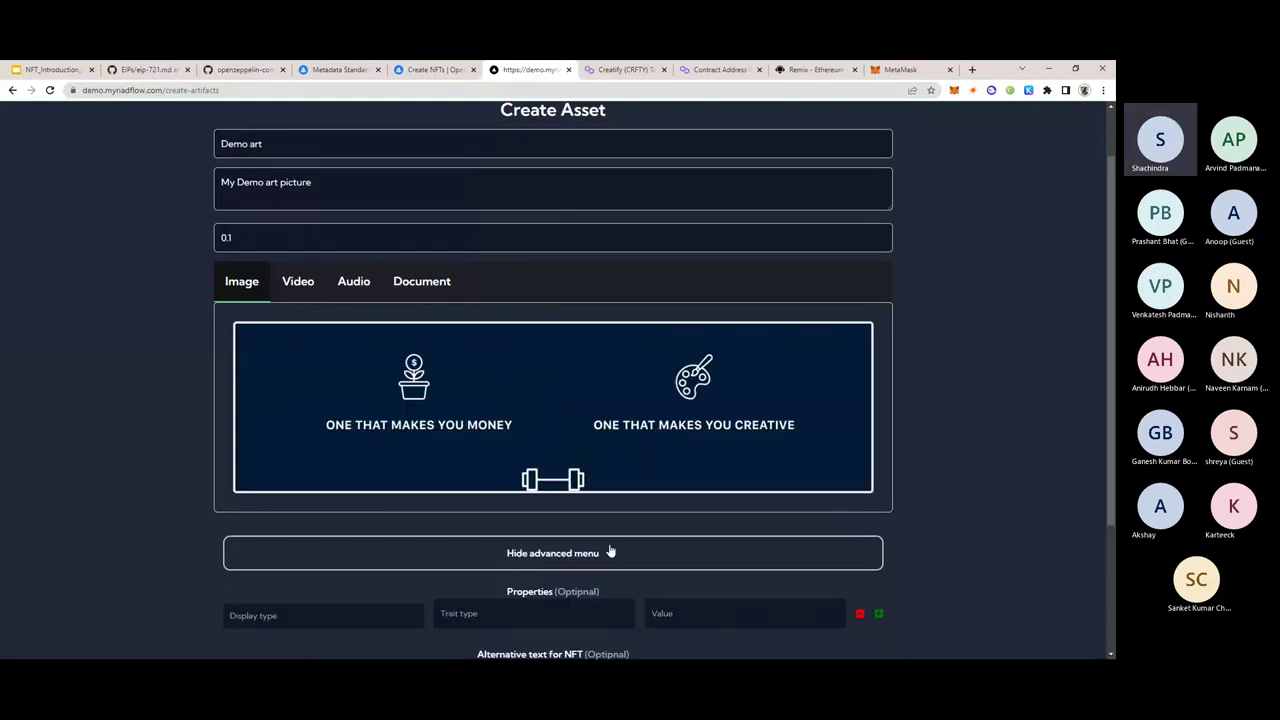
scroll(610, 551, down, 2)
click(306, 562)
click(285, 590)
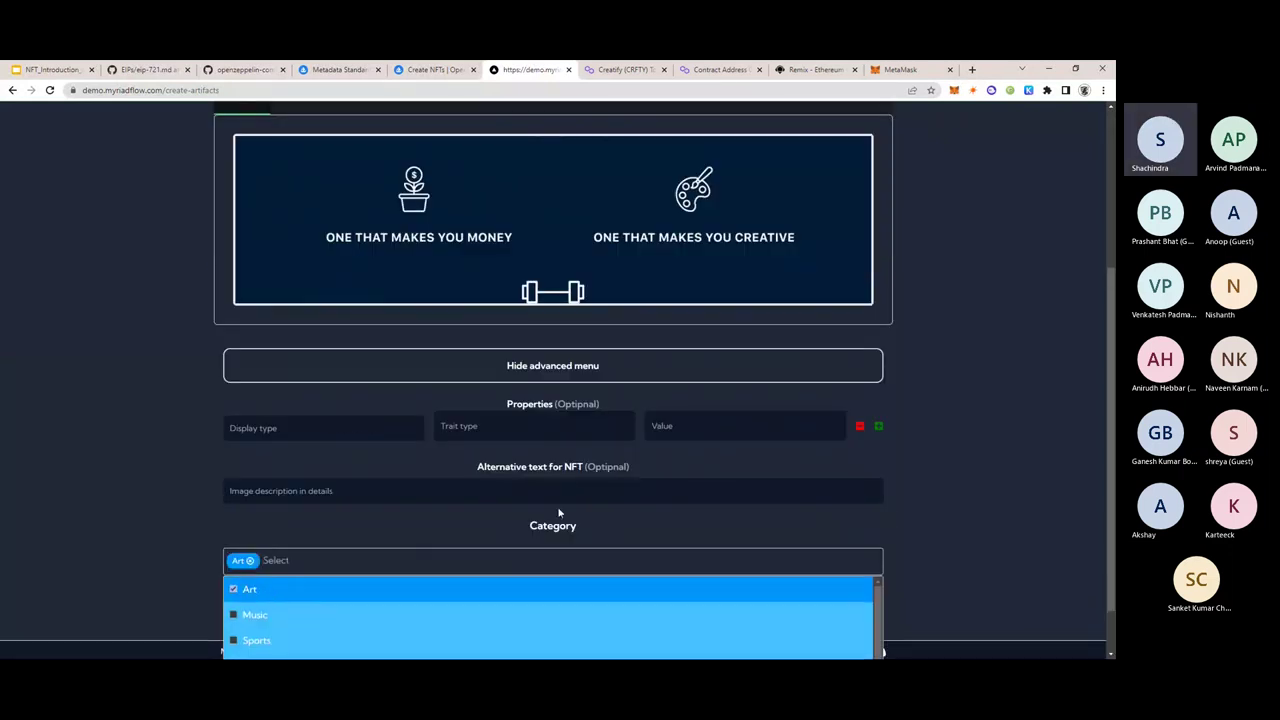
click(946, 491)
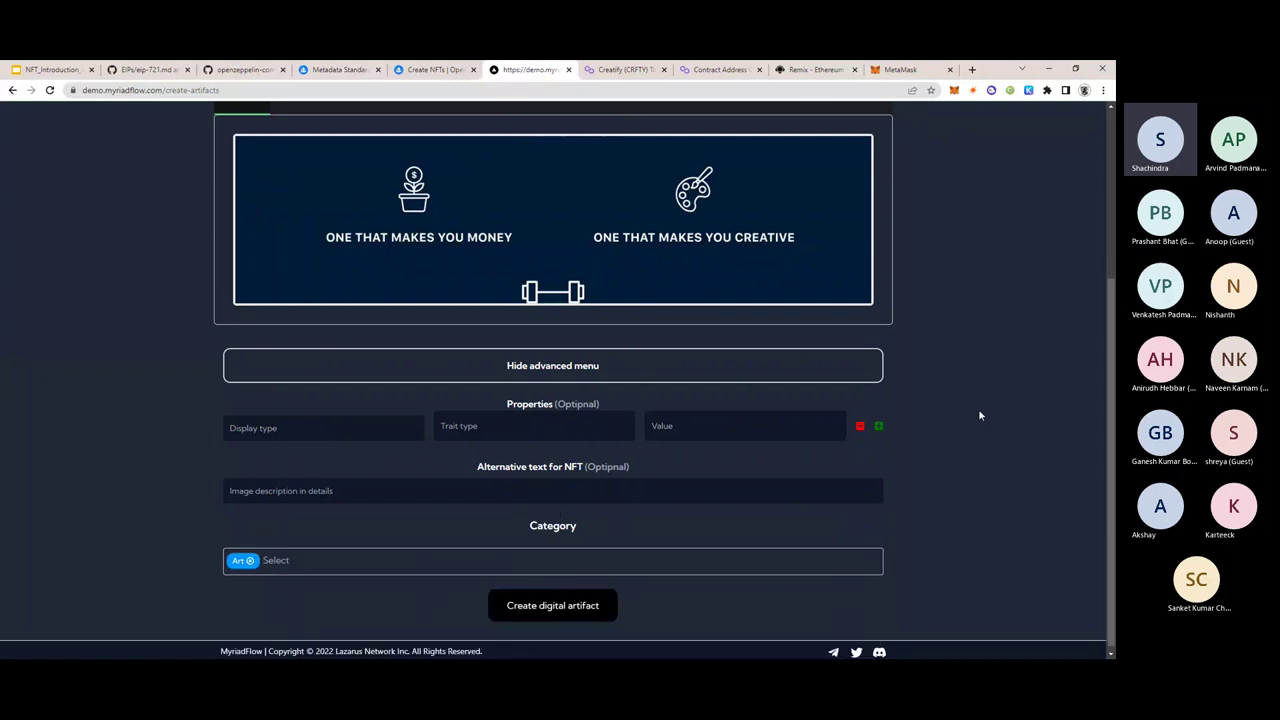
scroll(980, 415, up, 1)
scroll(754, 583, down, 1)
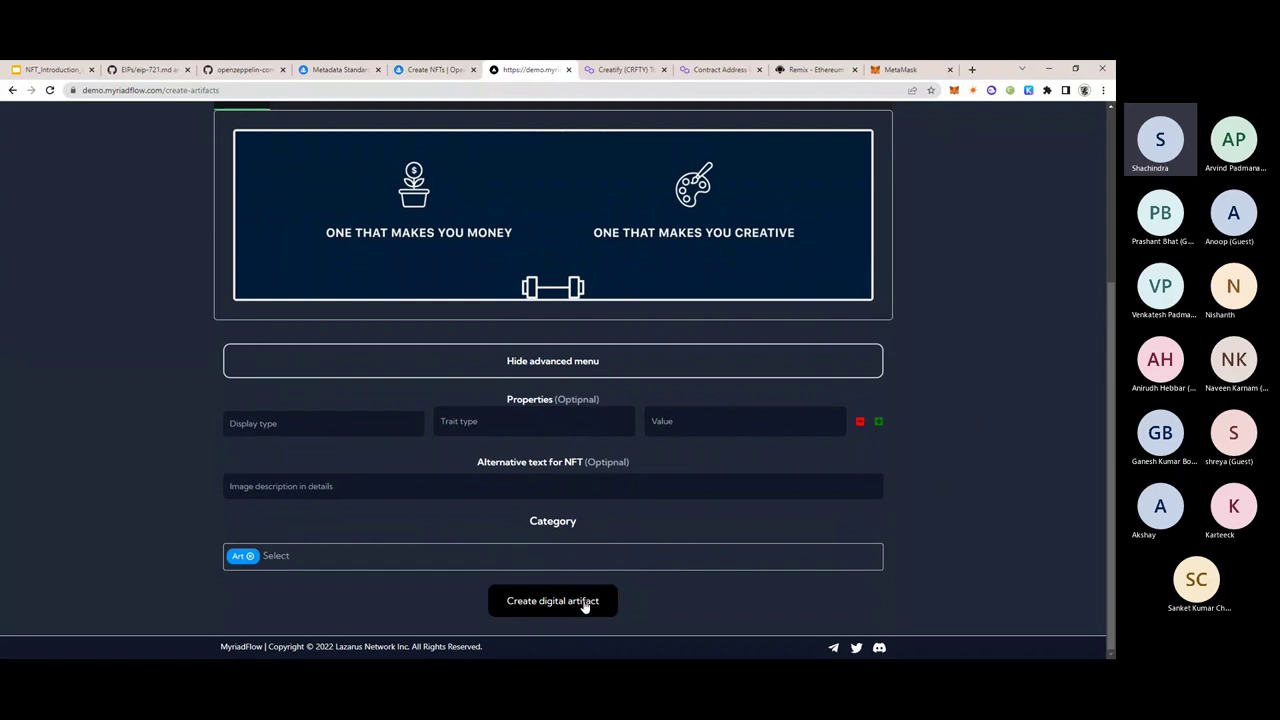
click(586, 604)
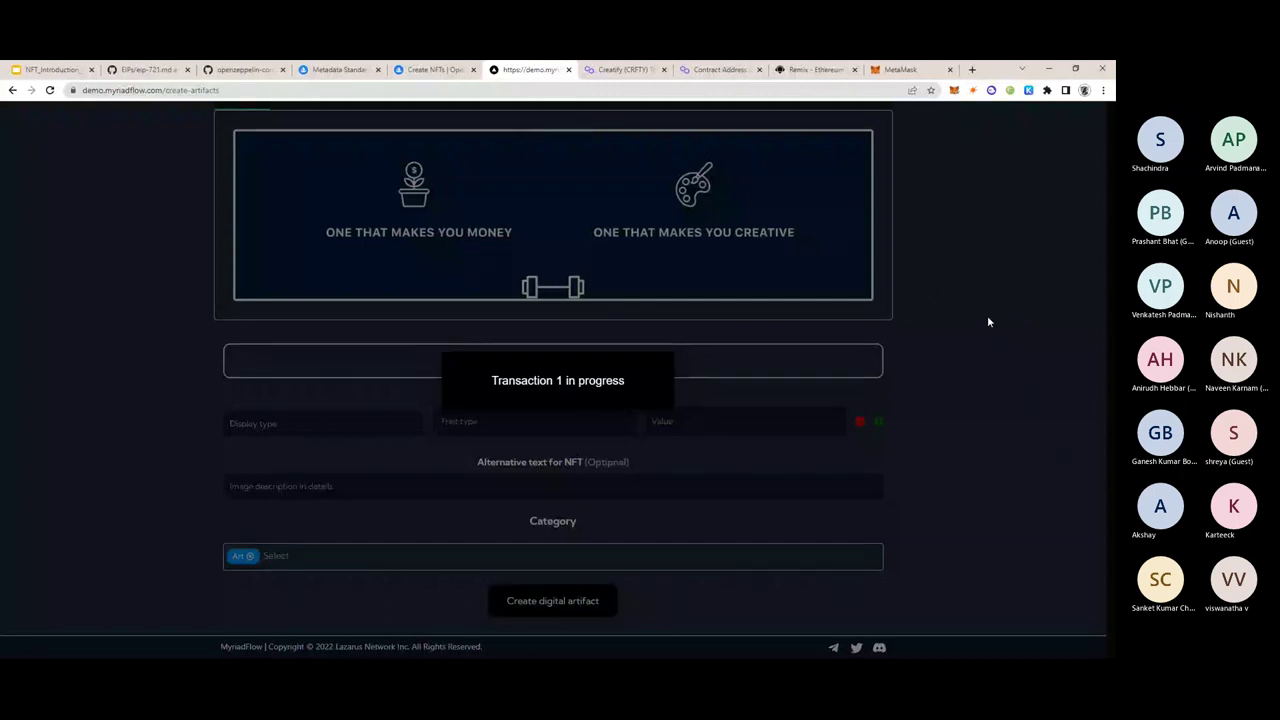
Review MetaMask's recent wallet activity, then close the popup to await the CREATE MARKET ITEM request
click(953, 91)
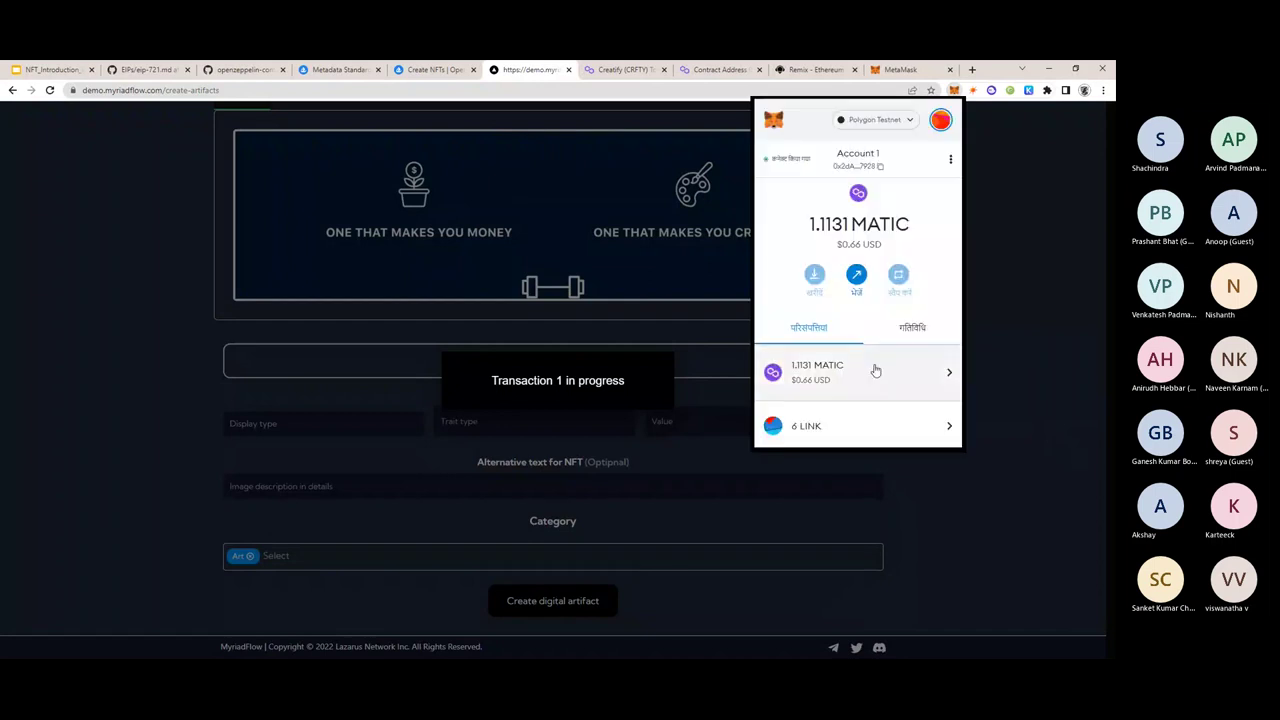
click(905, 328)
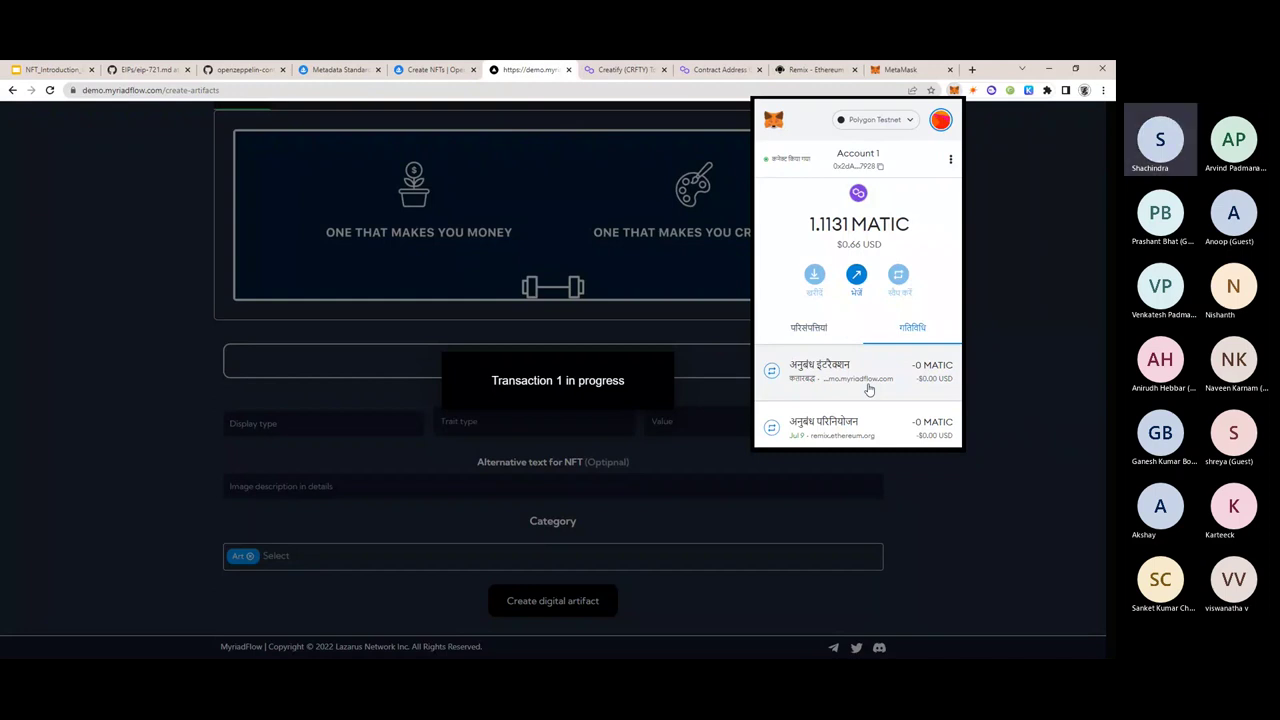
scroll(860, 370, down, 3)
scroll(851, 334, up, 3)
click(954, 90)
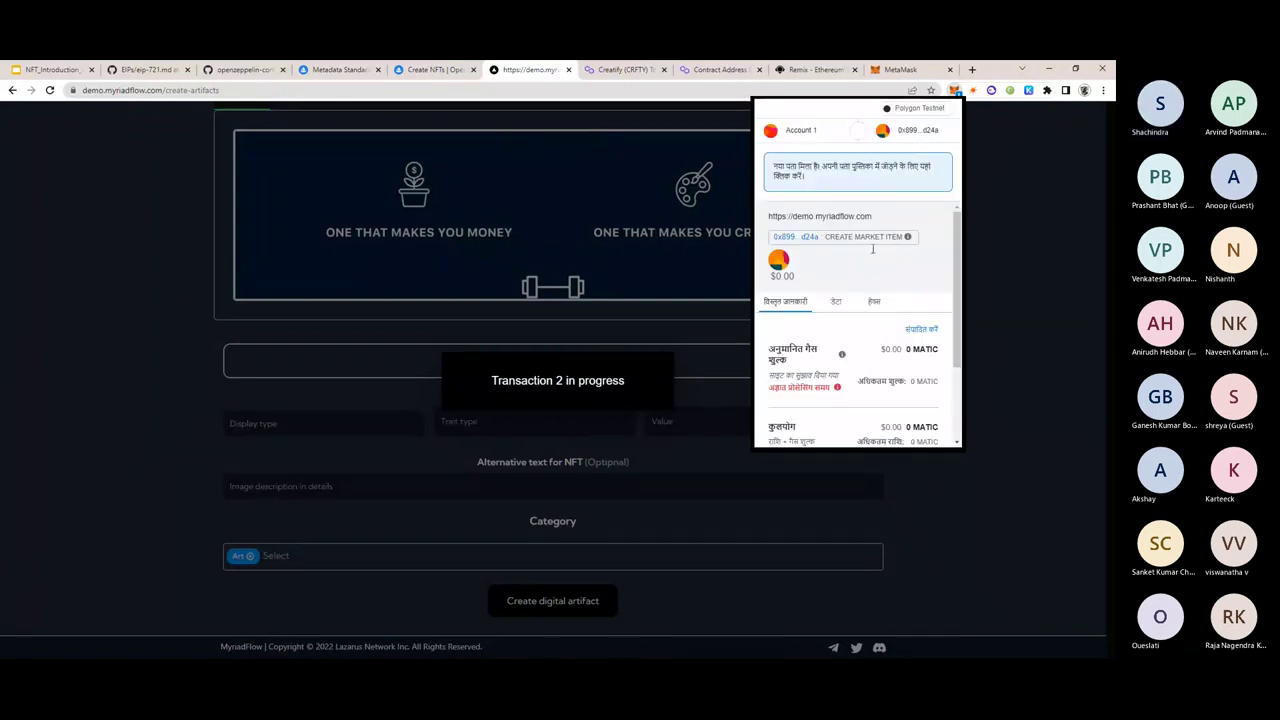
Review and confirm the CREATE MARKET ITEM transaction, leaving a 1.105 MATIC balance
scroll(870, 306, down, 2)
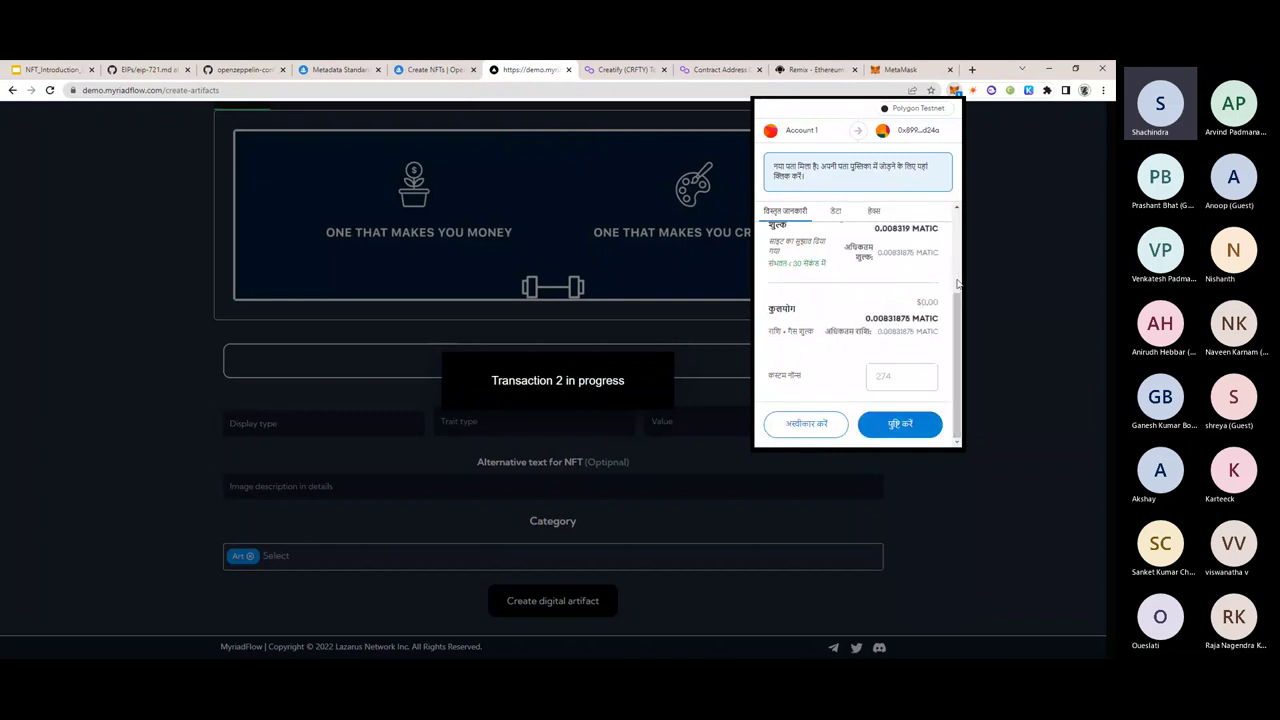
scroll(958, 302, up, 3)
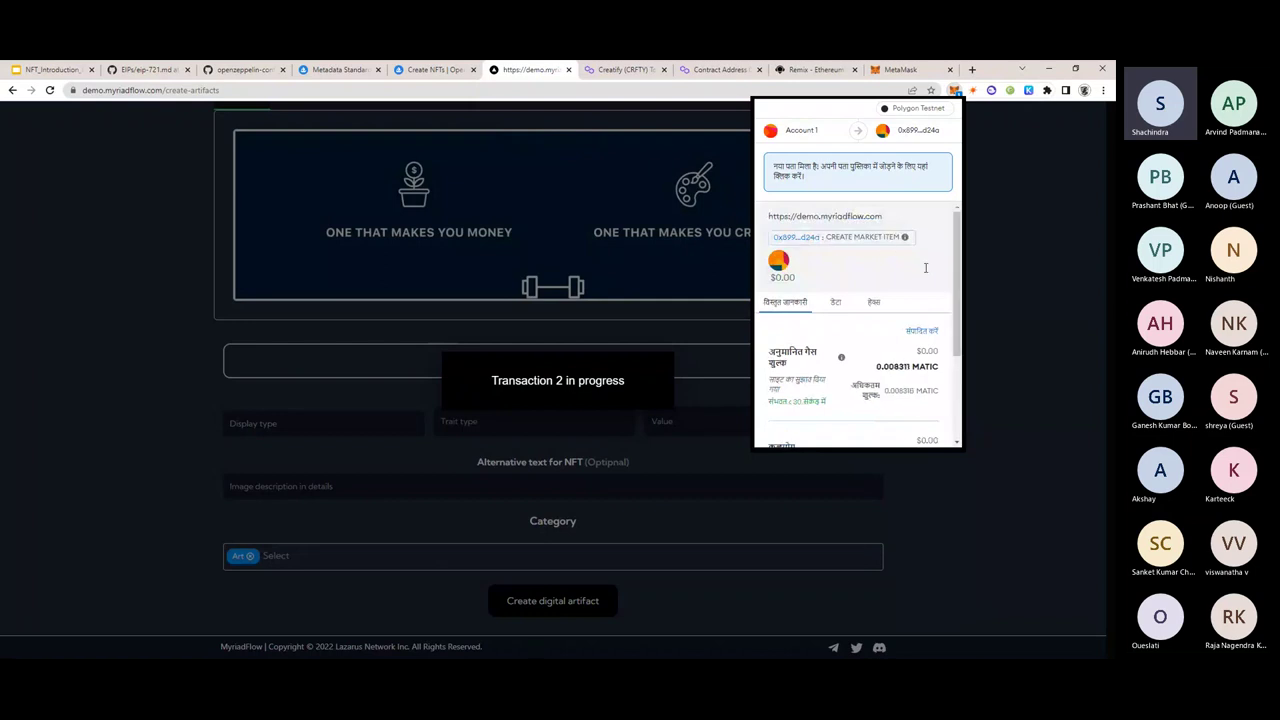
scroll(925, 267, down, 3)
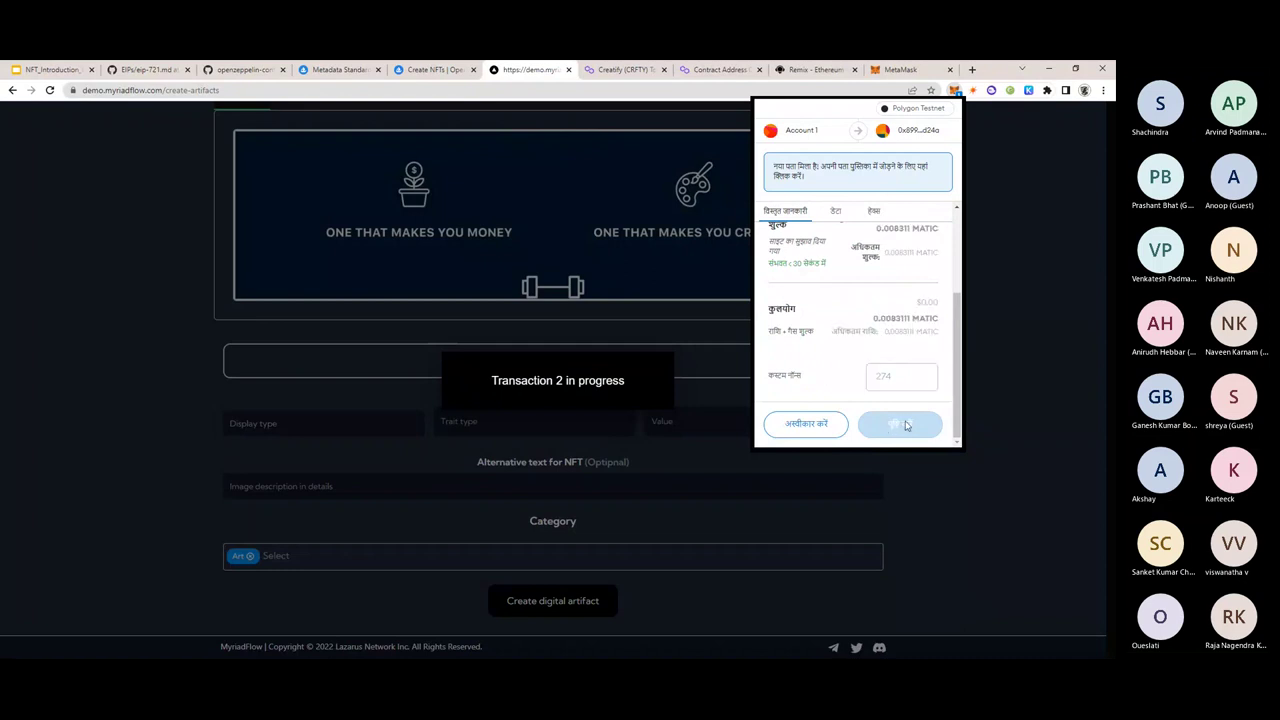
click(900, 424)
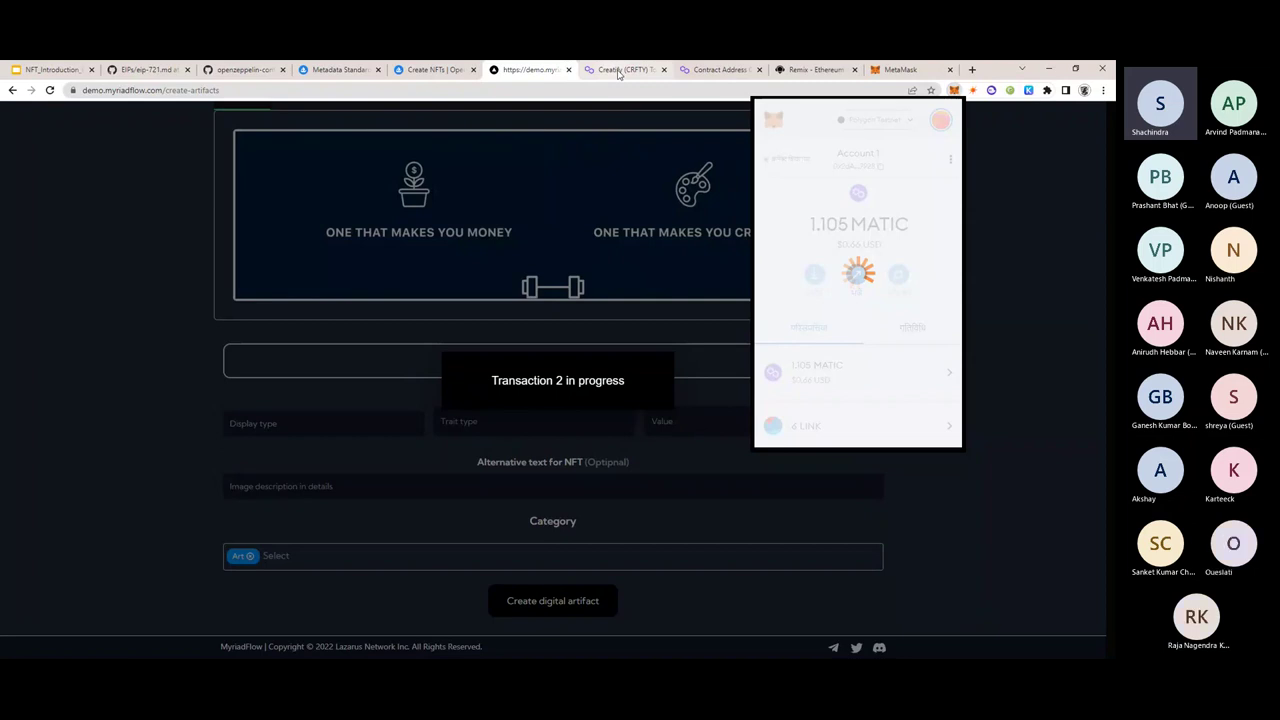
Reload the Creatify token page, check total supply of 62 CRFTY, and open TokenID 62
click(618, 70)
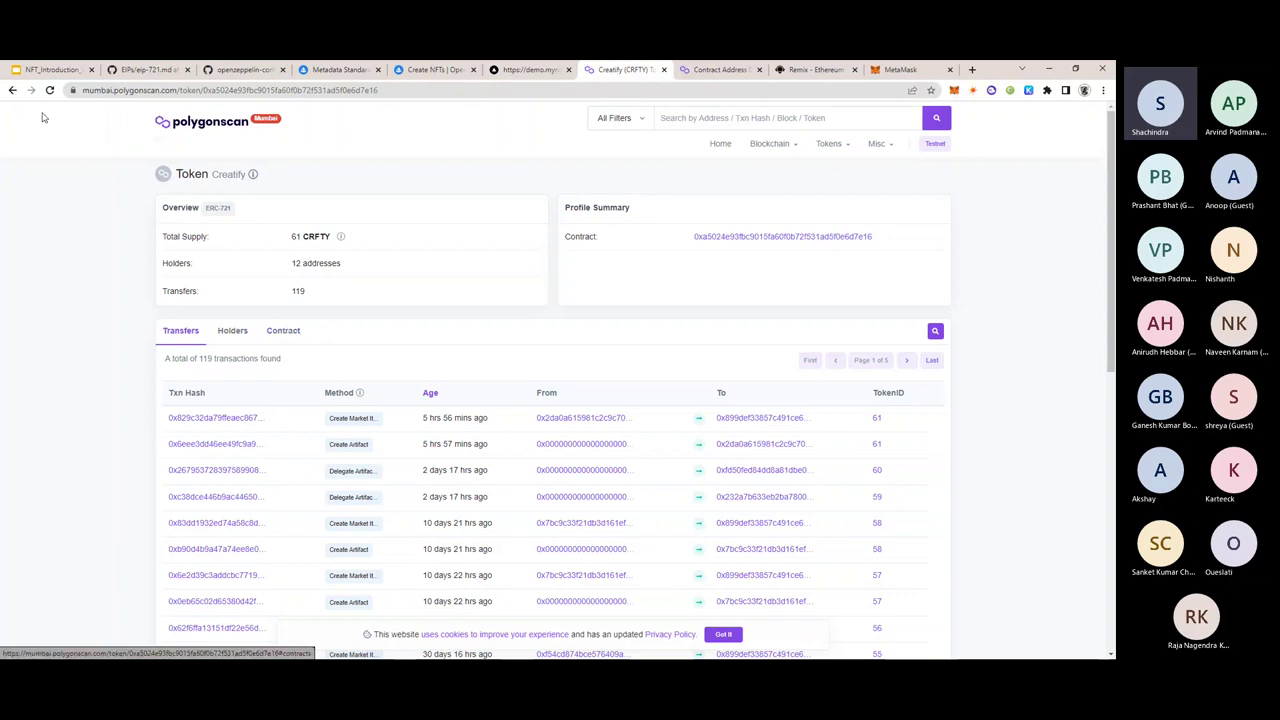
key(F5)
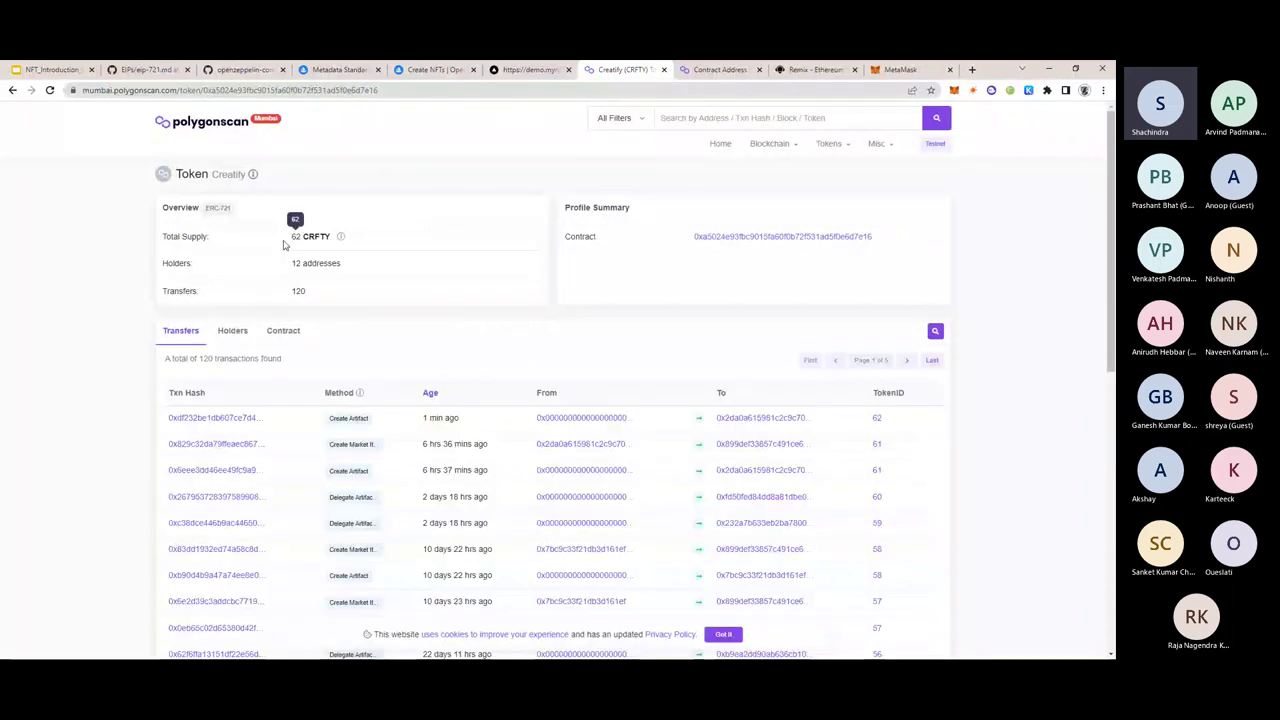
drag(284, 244, 331, 238)
click(293, 242)
drag(293, 242, 553, 427)
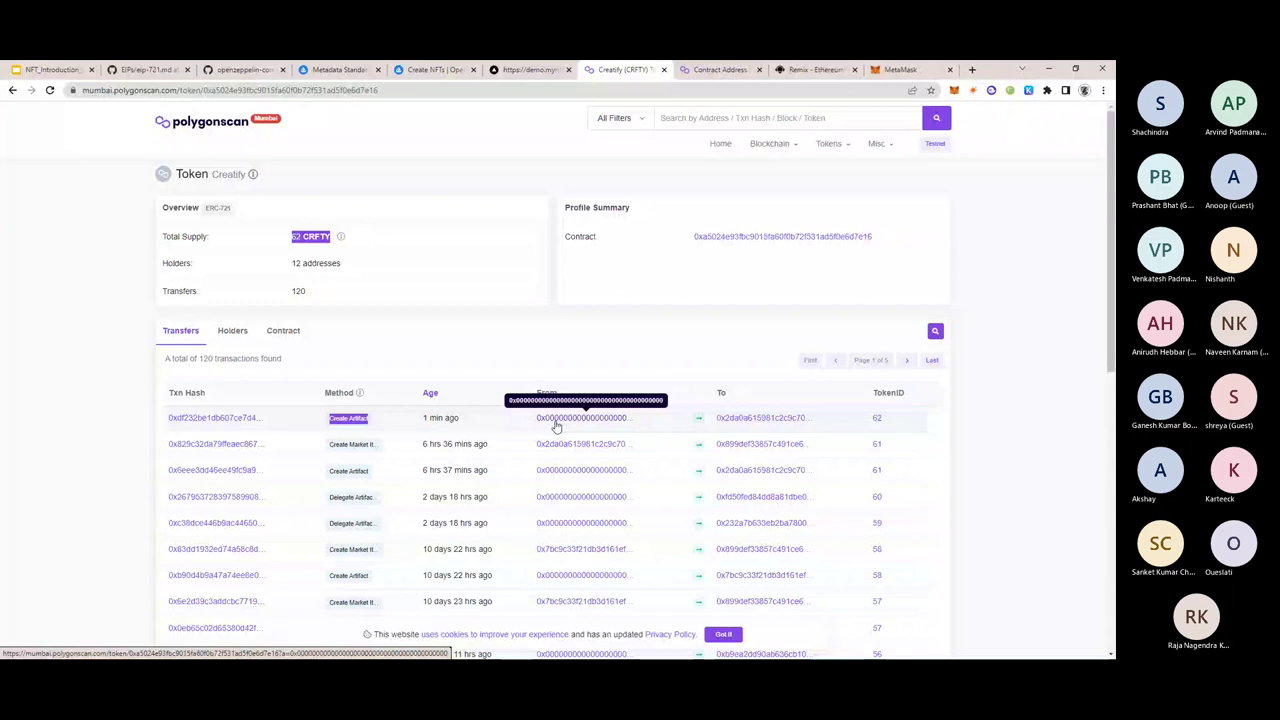
click(556, 427)
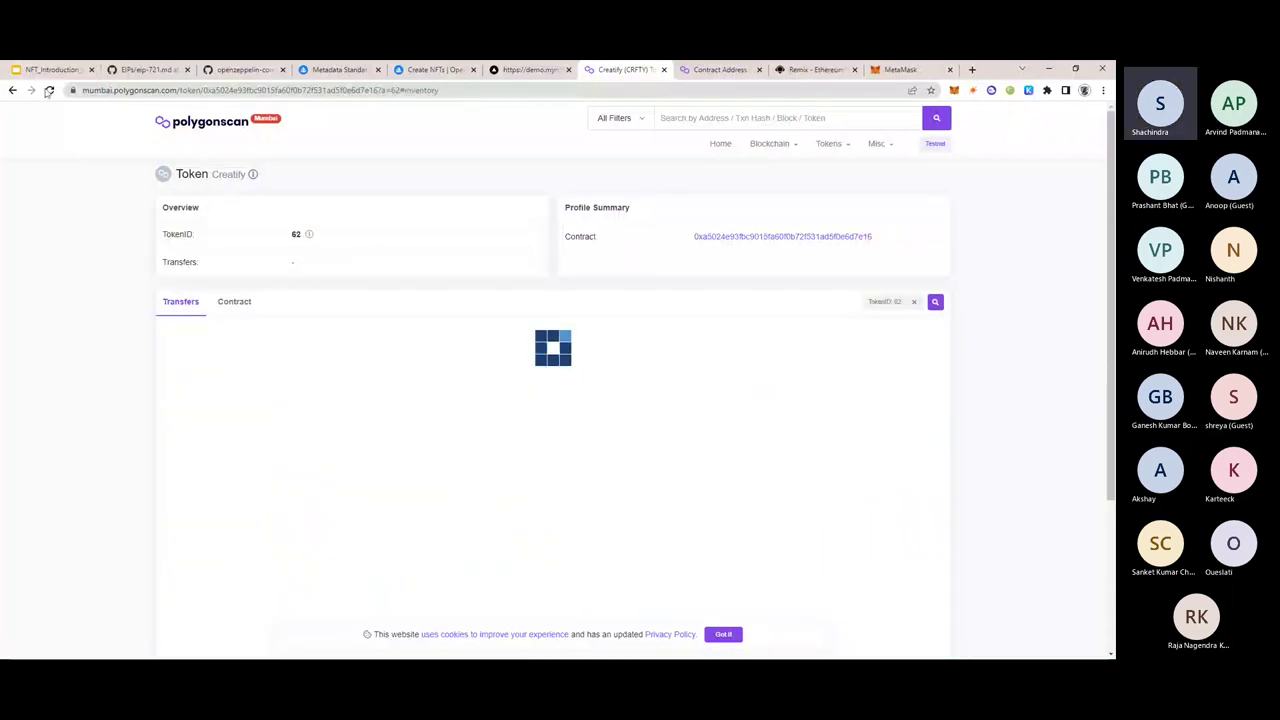
click(49, 90)
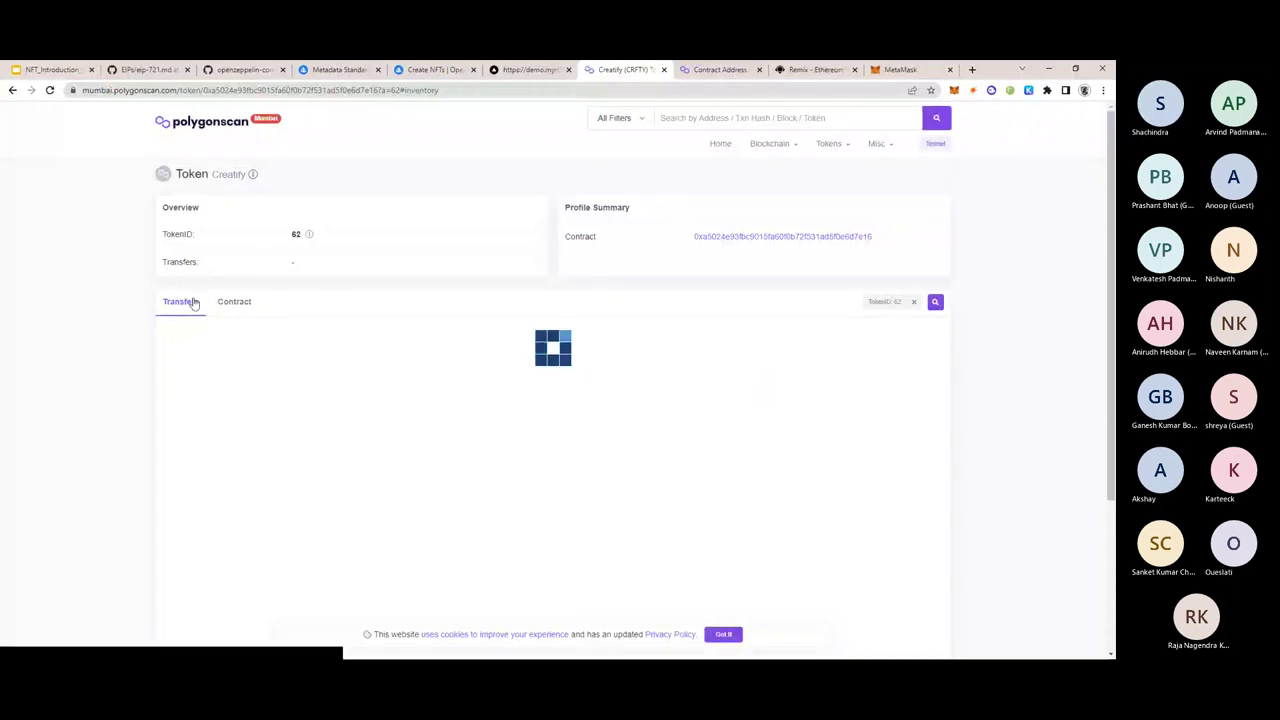
click(234, 301)
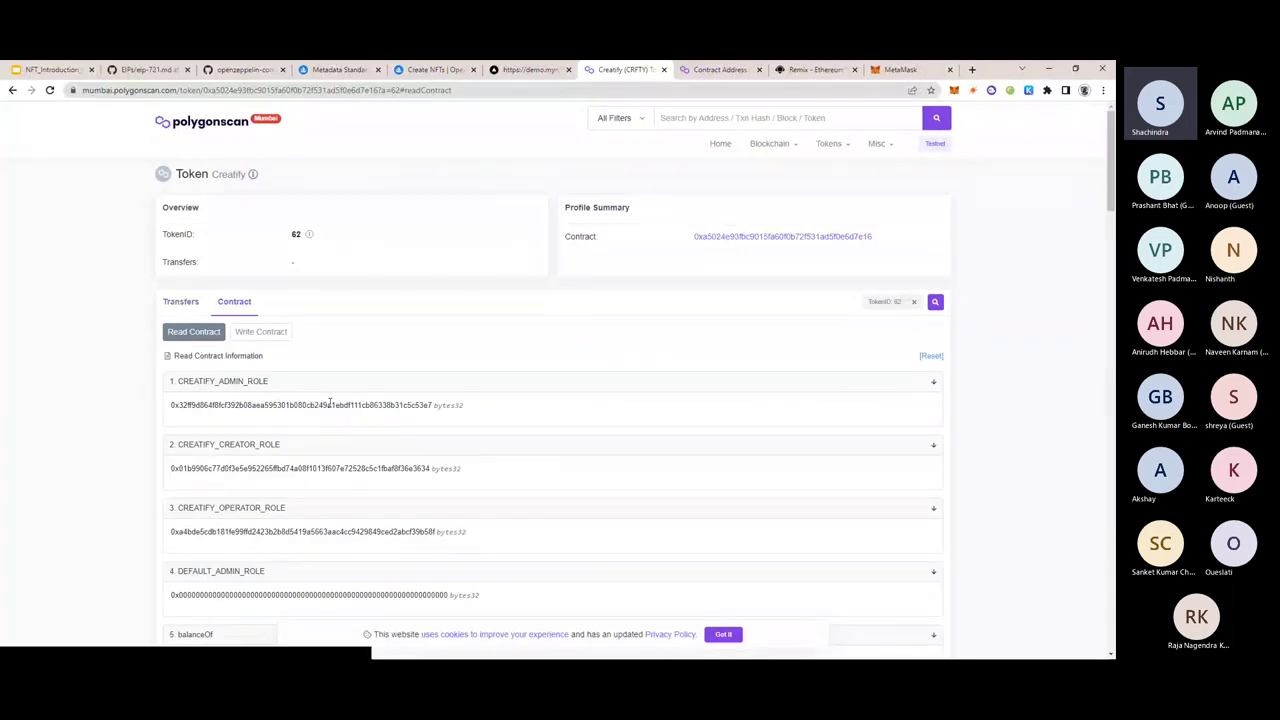
scroll(330, 403, down, 1)
scroll(295, 351, down, 2)
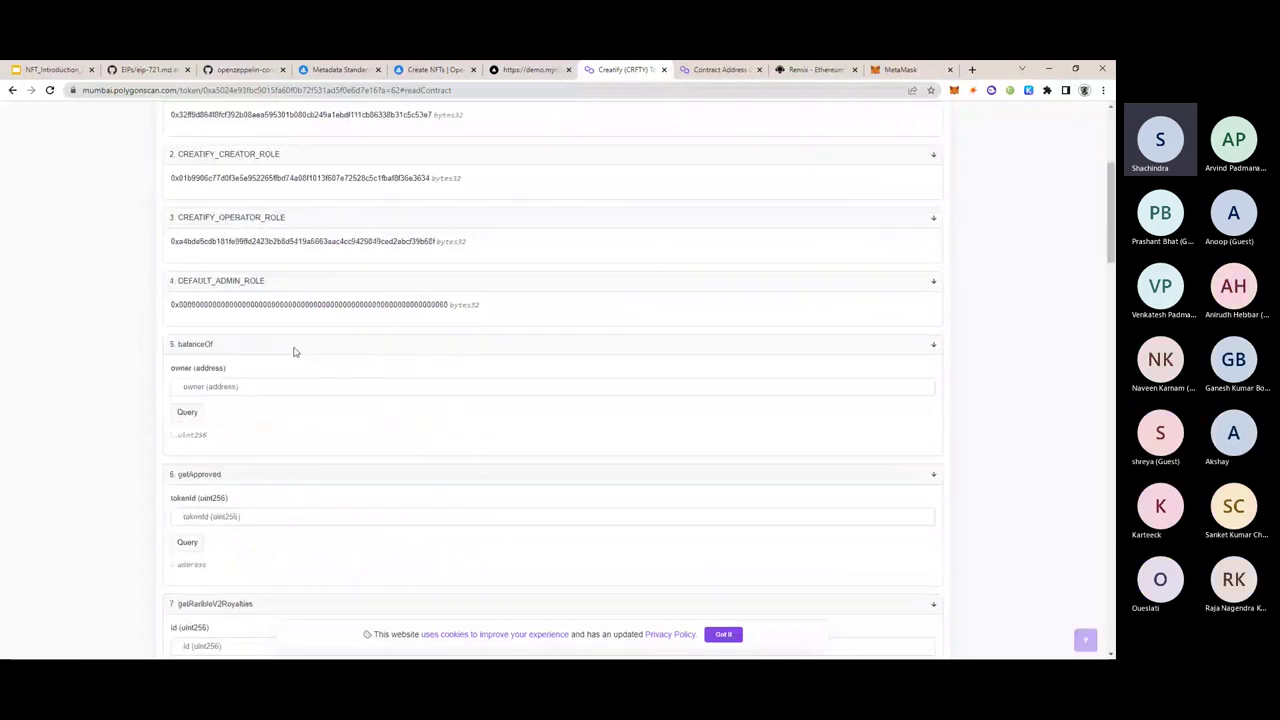
scroll(295, 351, up, 1)
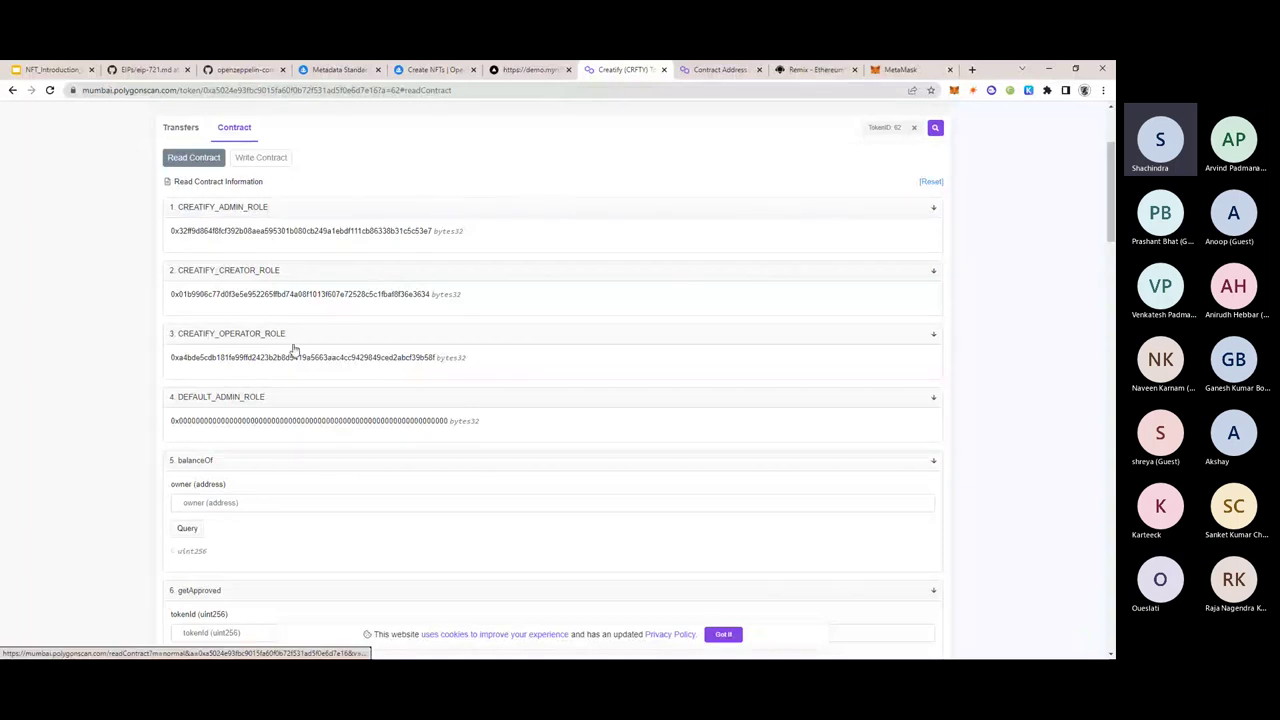
scroll(295, 351, down, 2)
Query balanceOf with the MetaMask wallet address as owner, which returns 2
click(954, 90)
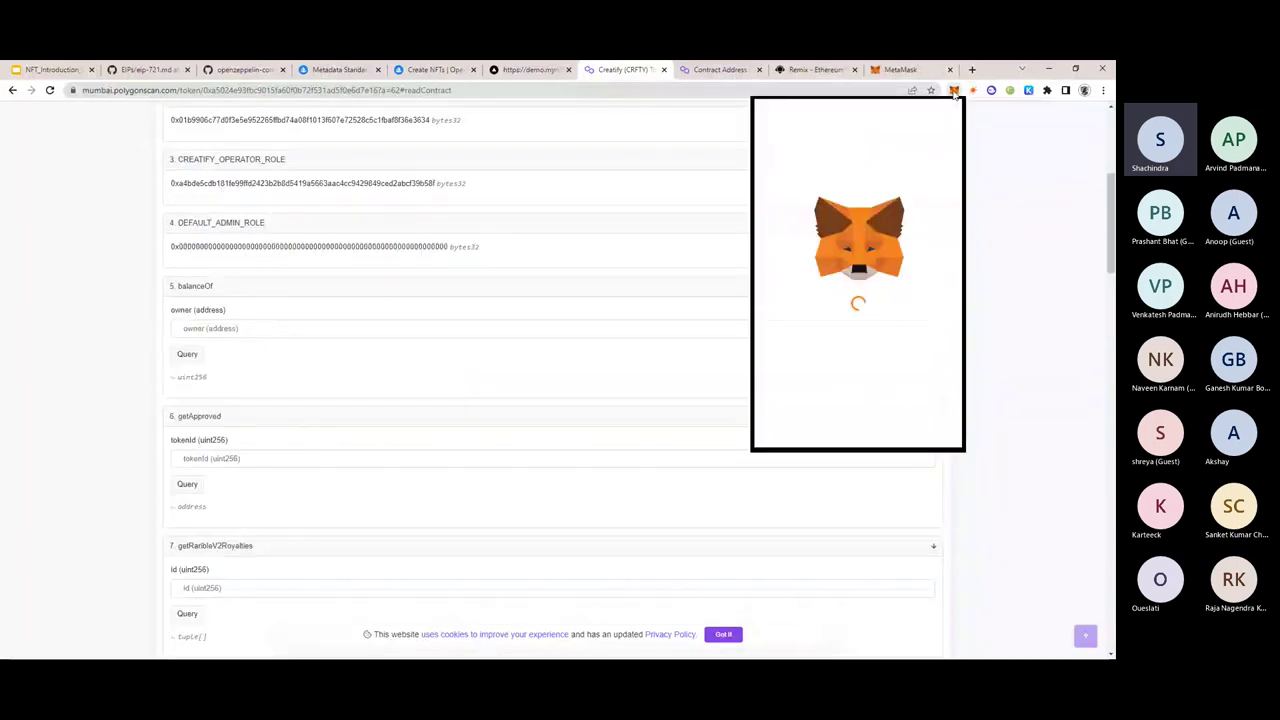
click(318, 328)
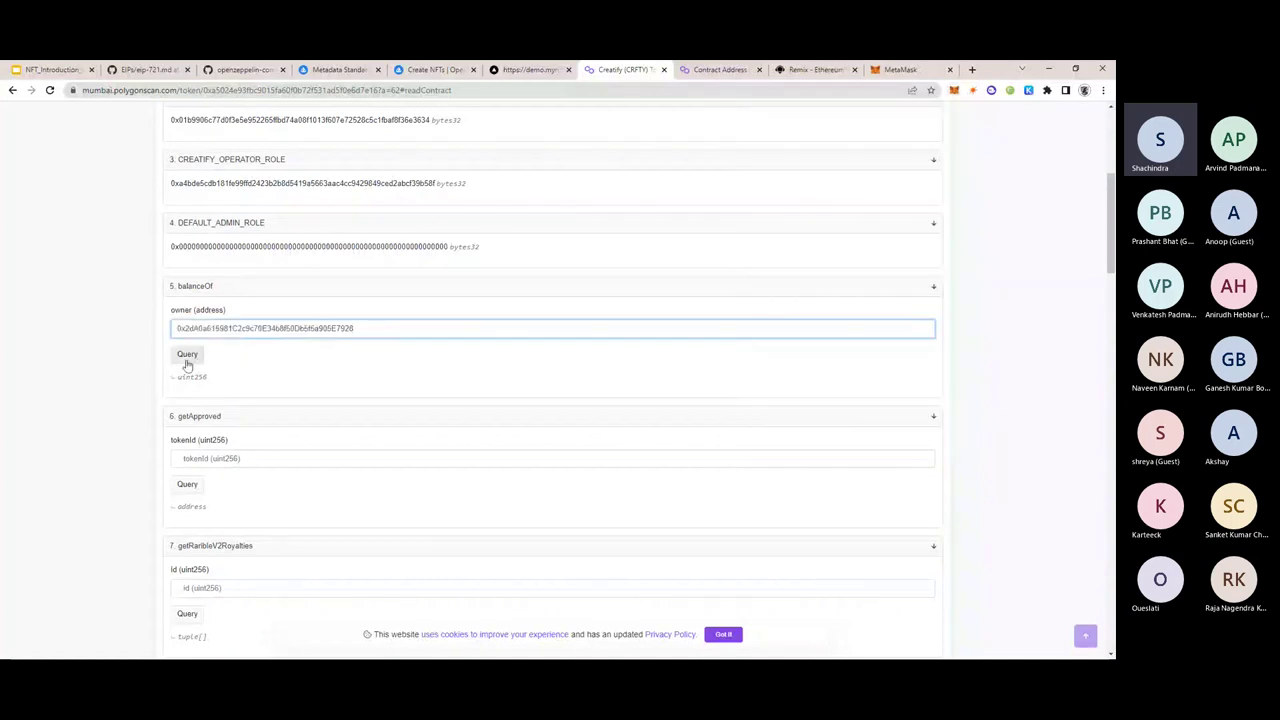
click(187, 362)
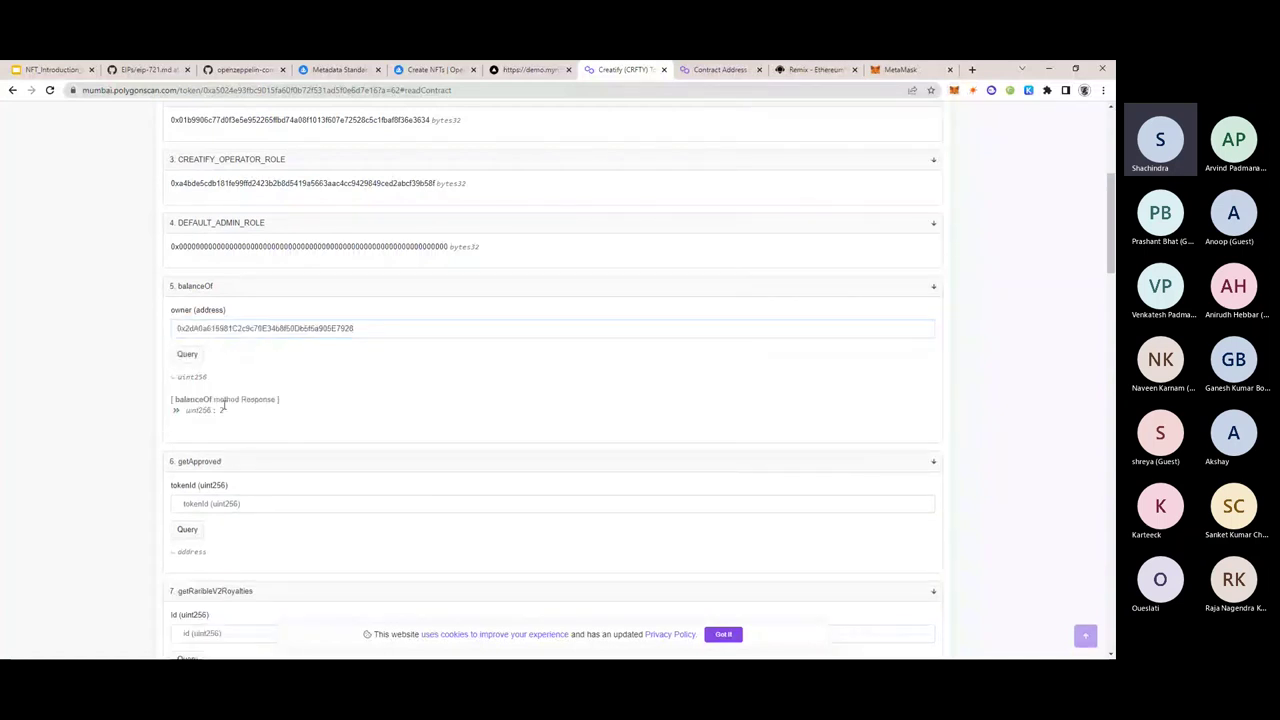
double_click(222, 411)
click(329, 390)
Scroll down the read-contract functions to bring tokenURI into view
scroll(331, 380, down, 3)
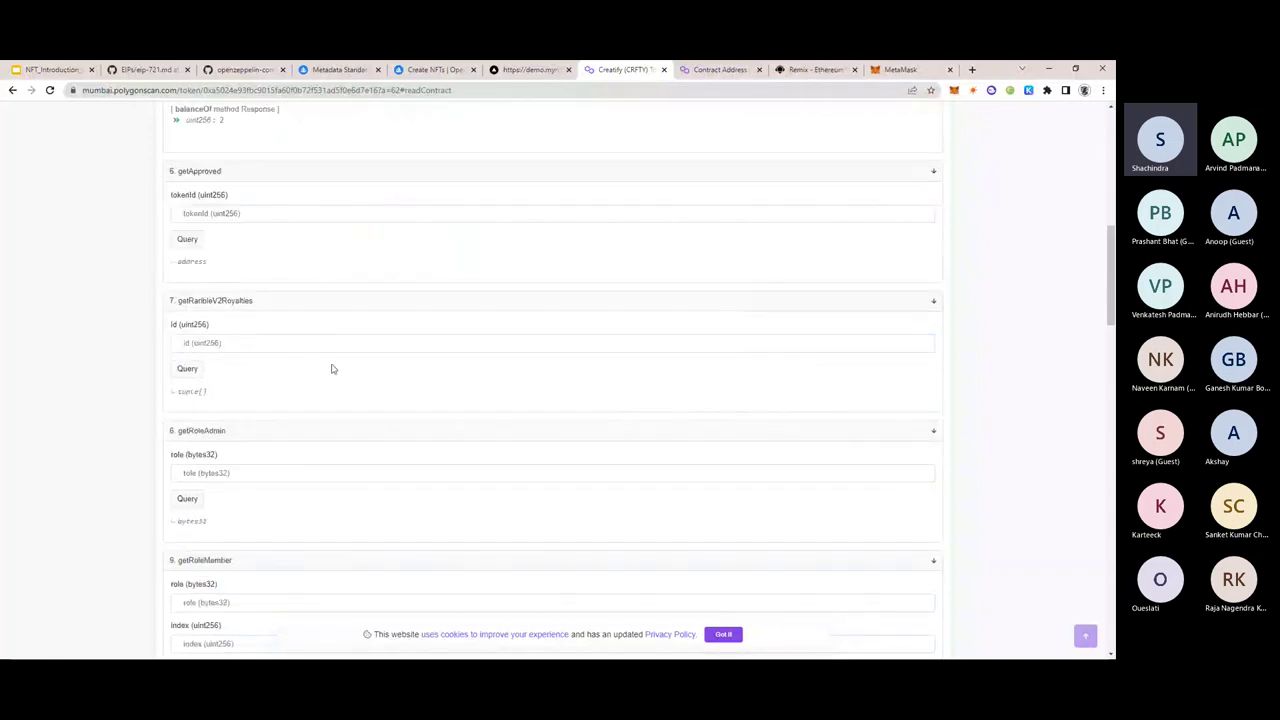
scroll(333, 369, down, 4)
scroll(417, 305, down, 1)
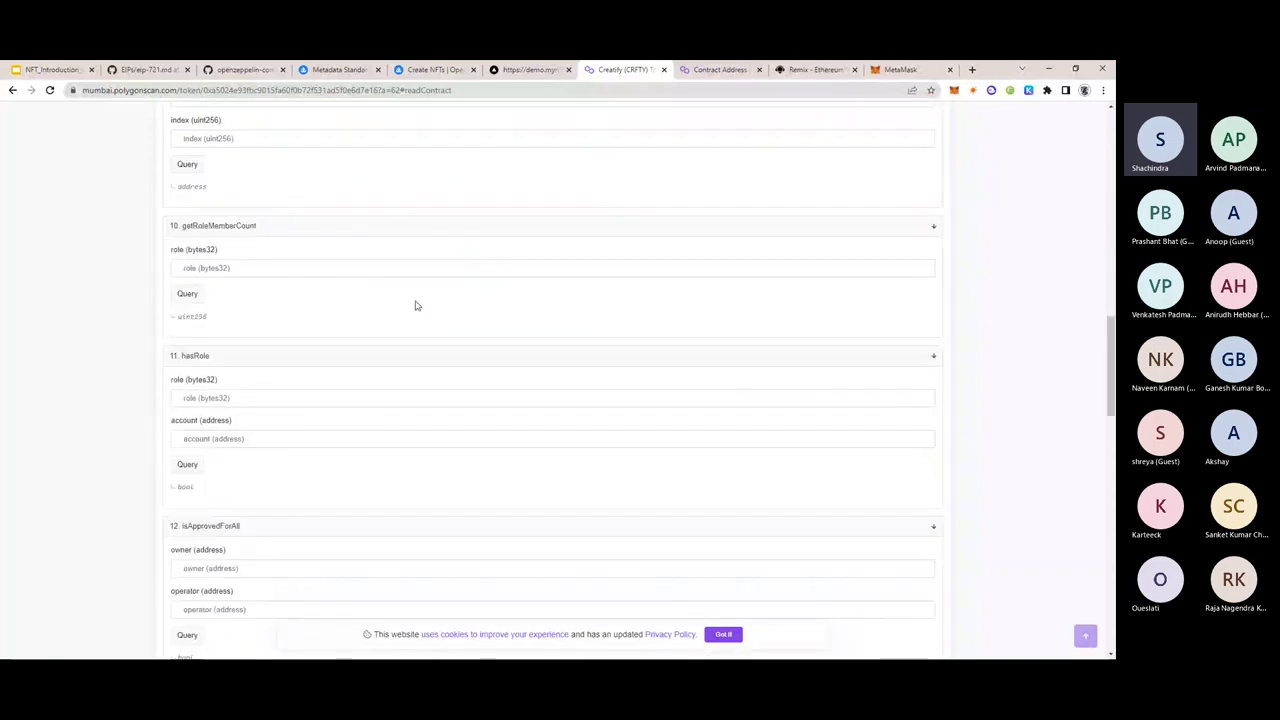
scroll(317, 331, down, 7)
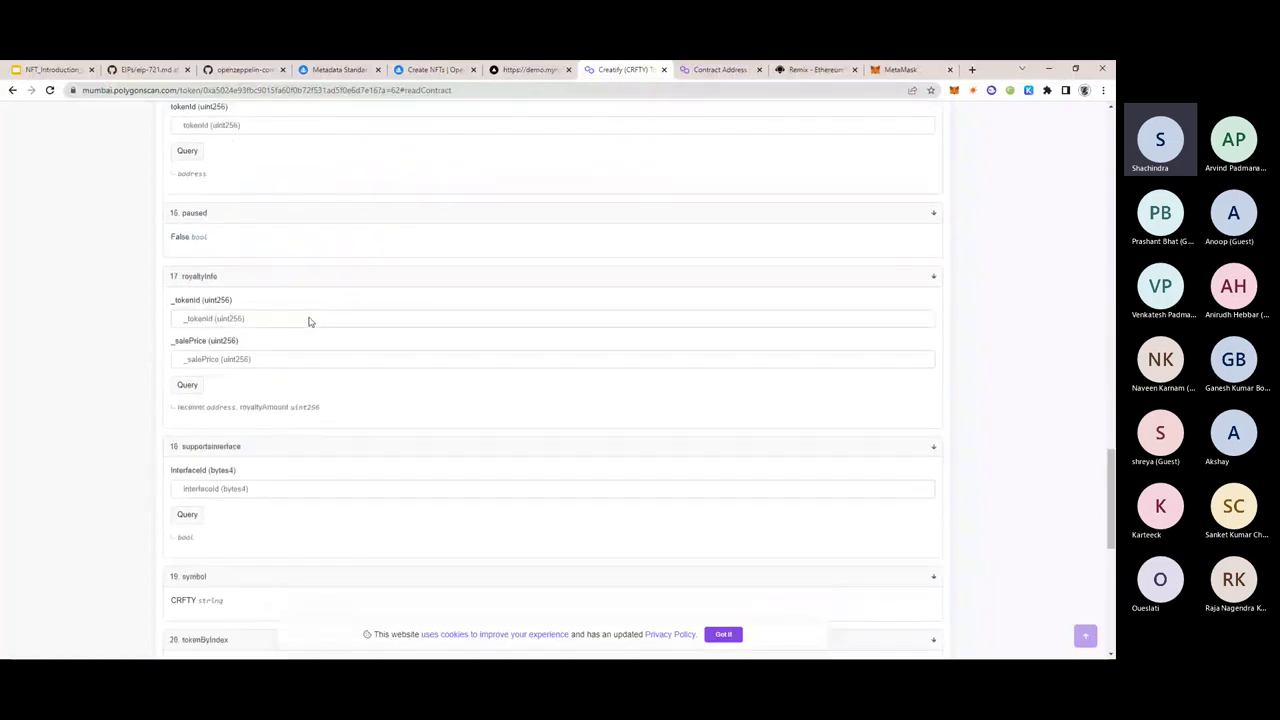
scroll(309, 321, down, 4)
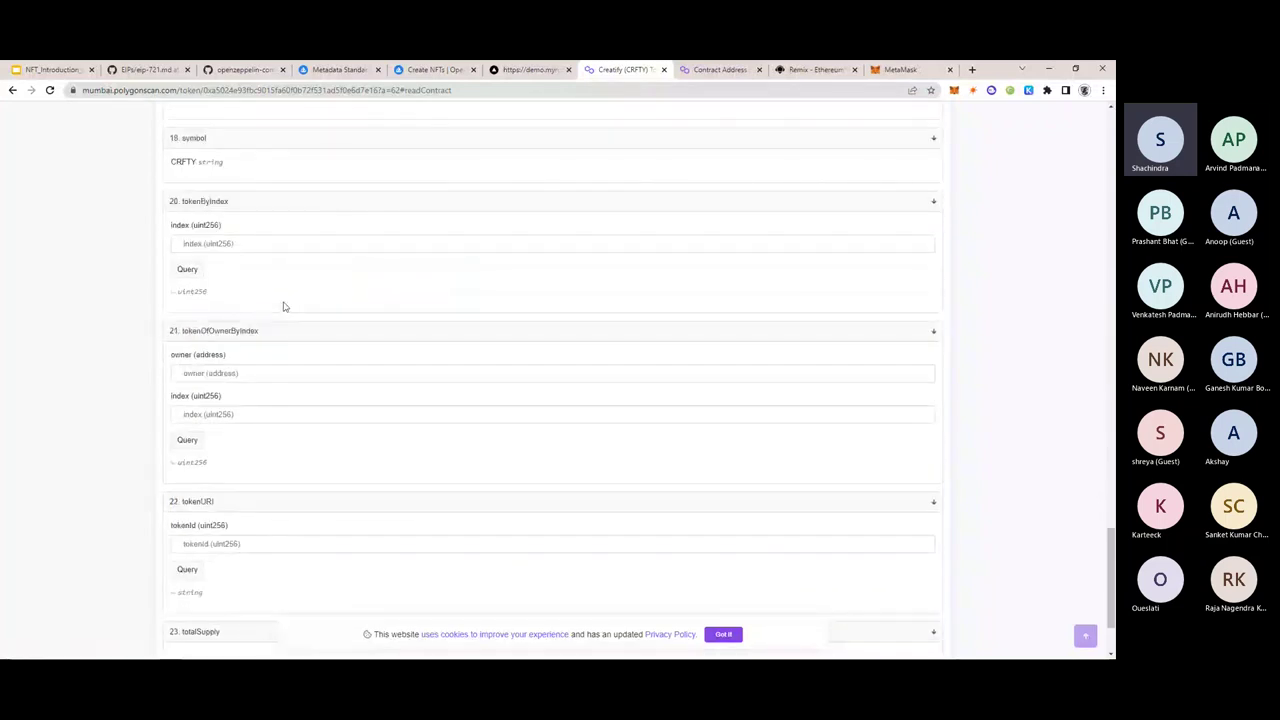
scroll(283, 307, down, 2)
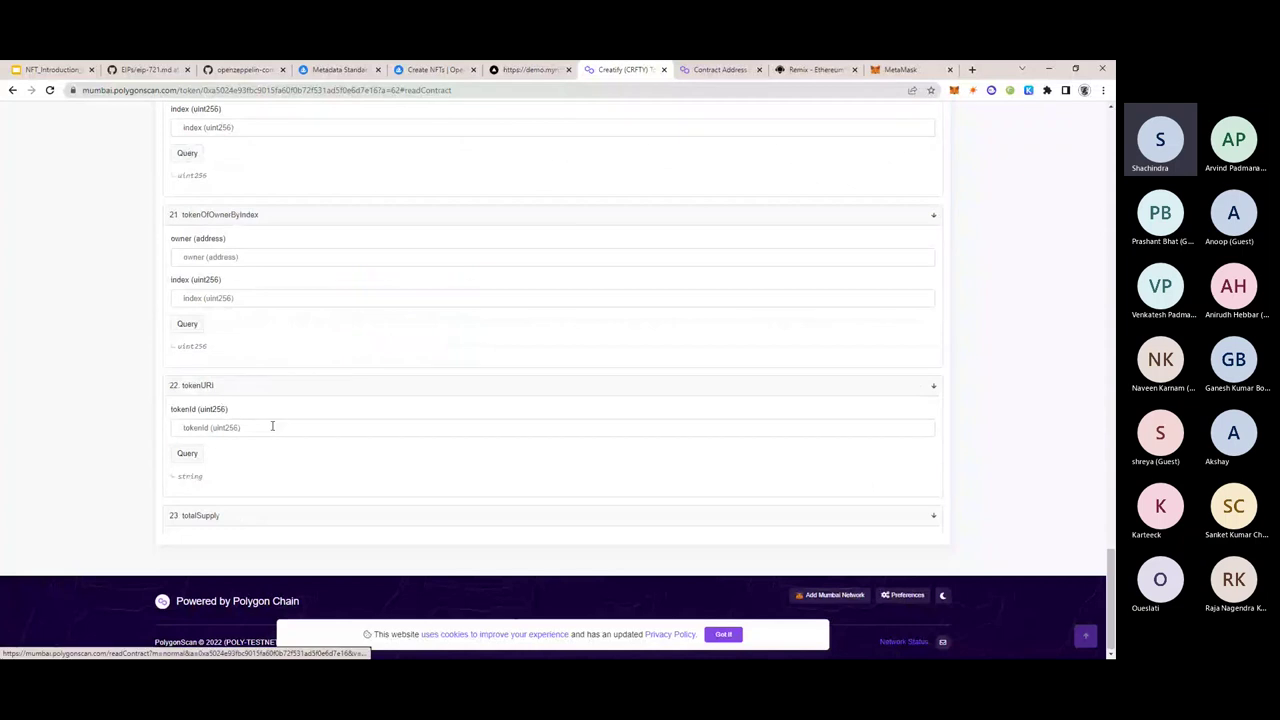
Query tokenURI for token ID 62 and select the IPFS hash in the returned ipfs:// string
click(272, 426)
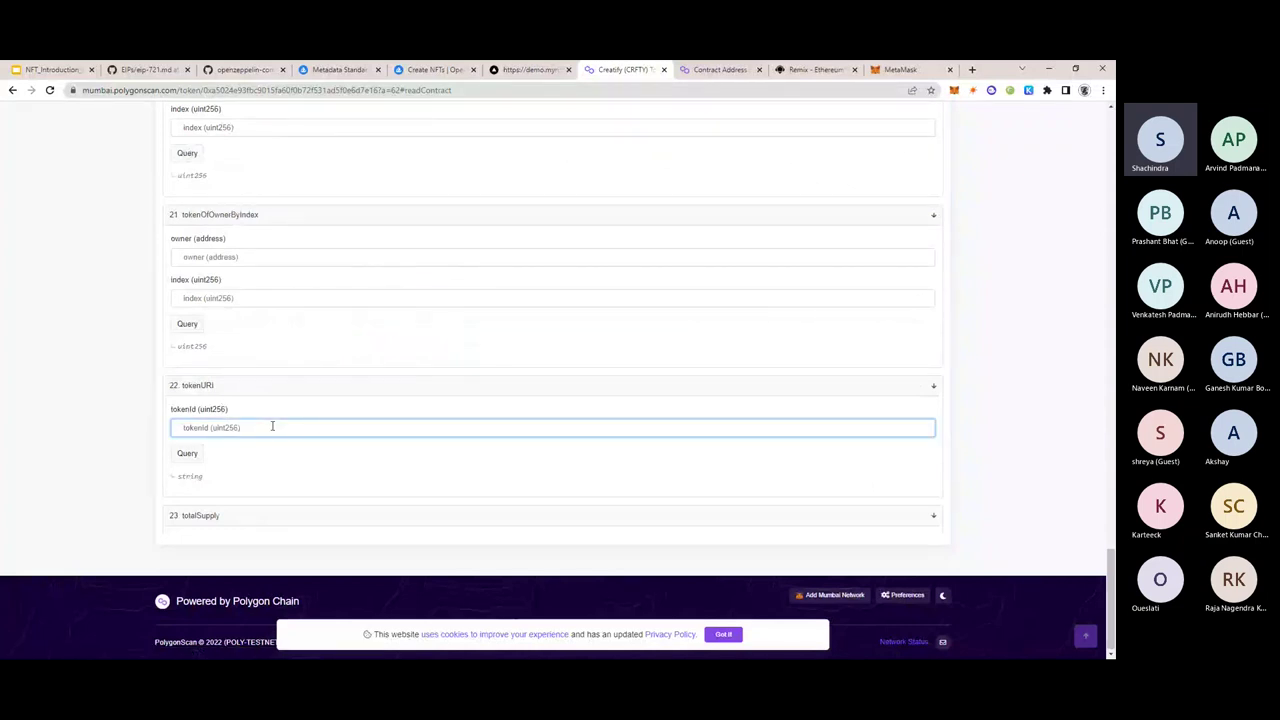
text(62)
click(187, 453)
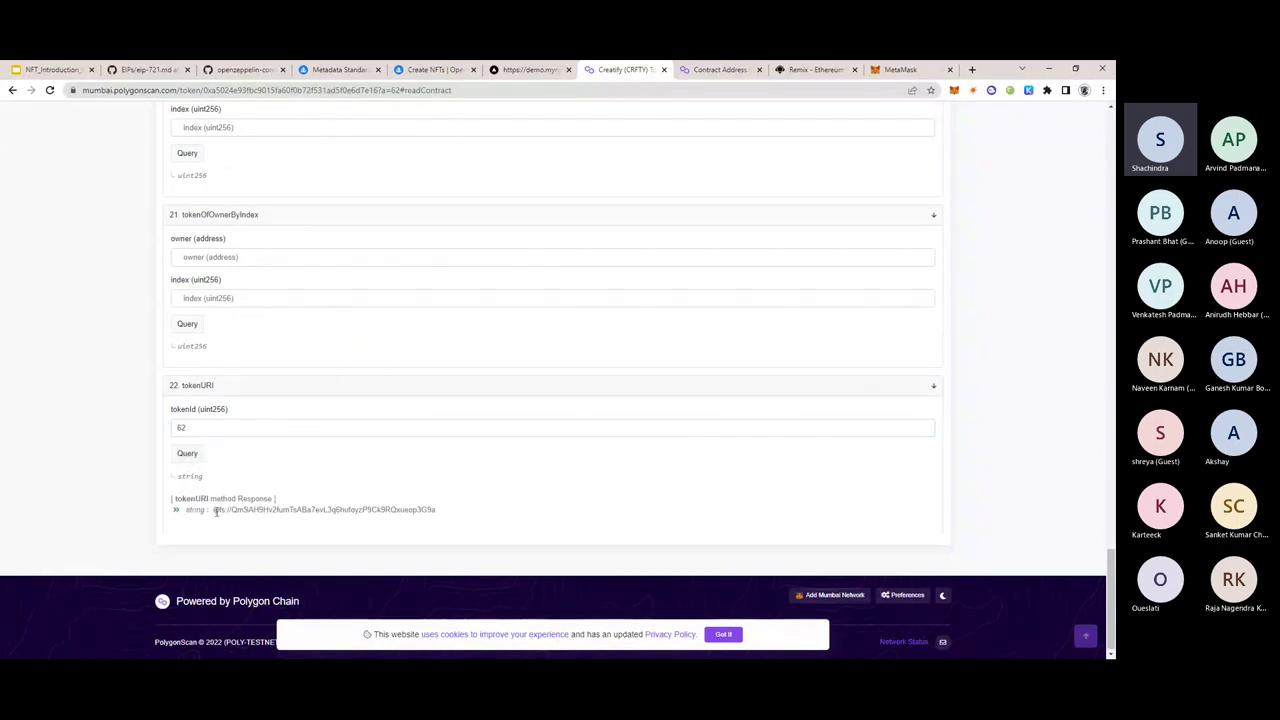
drag(213, 510, 298, 511)
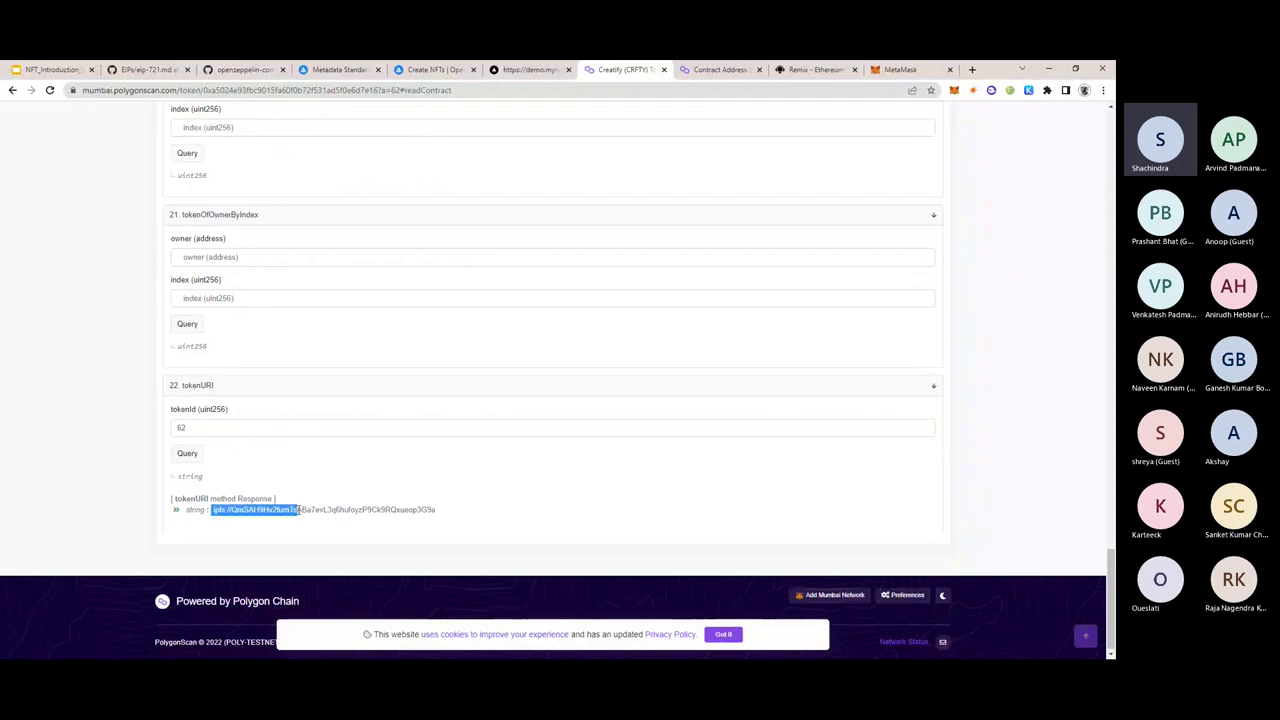
click(437, 513)
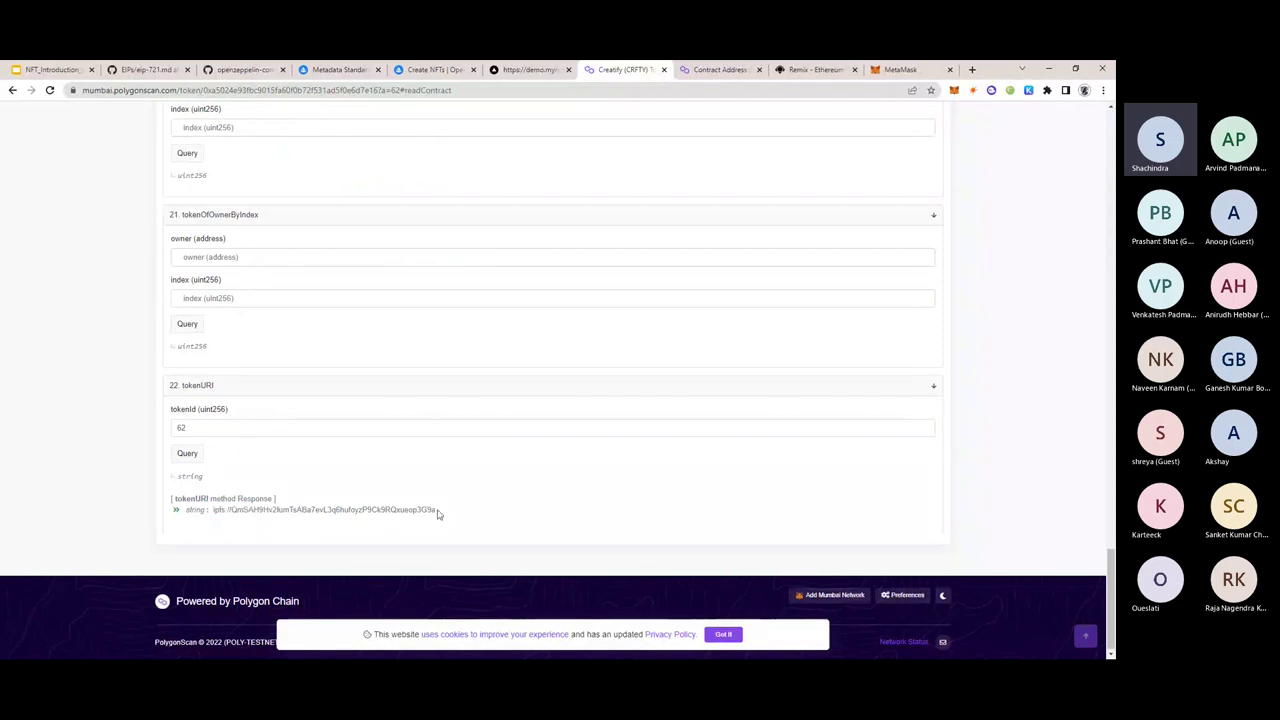
drag(437, 513, 213, 514)
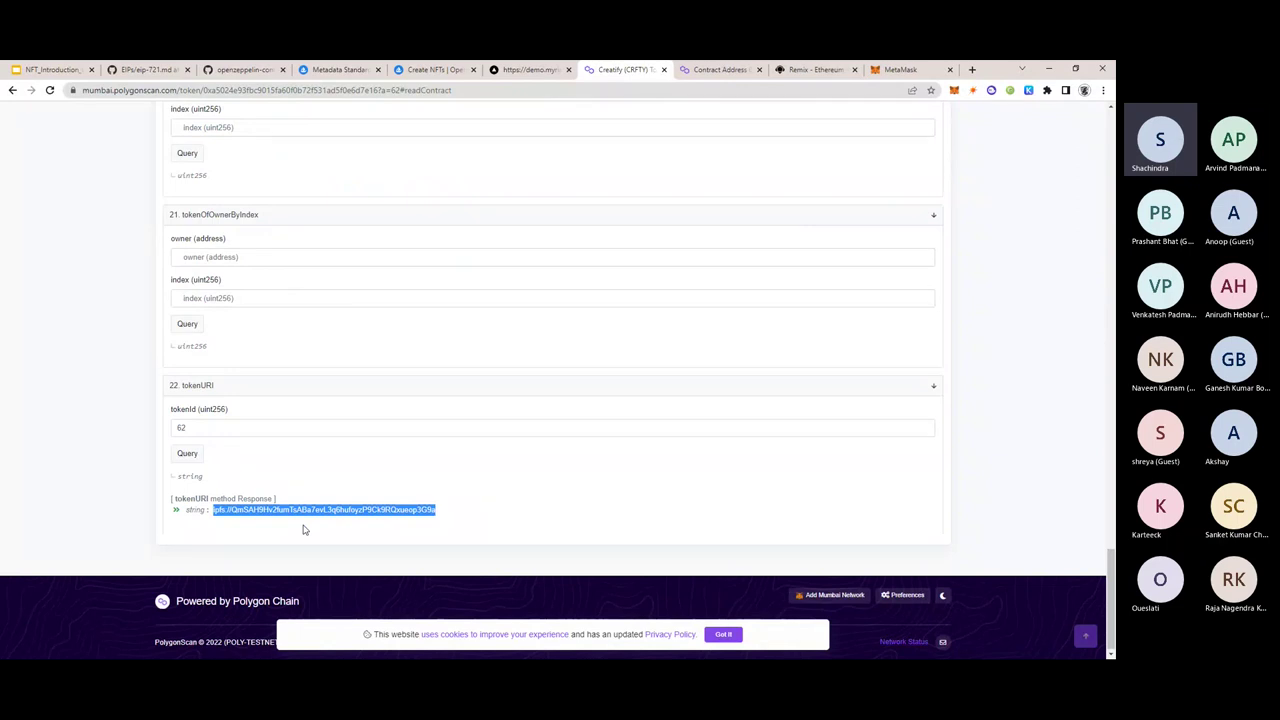
click(305, 530)
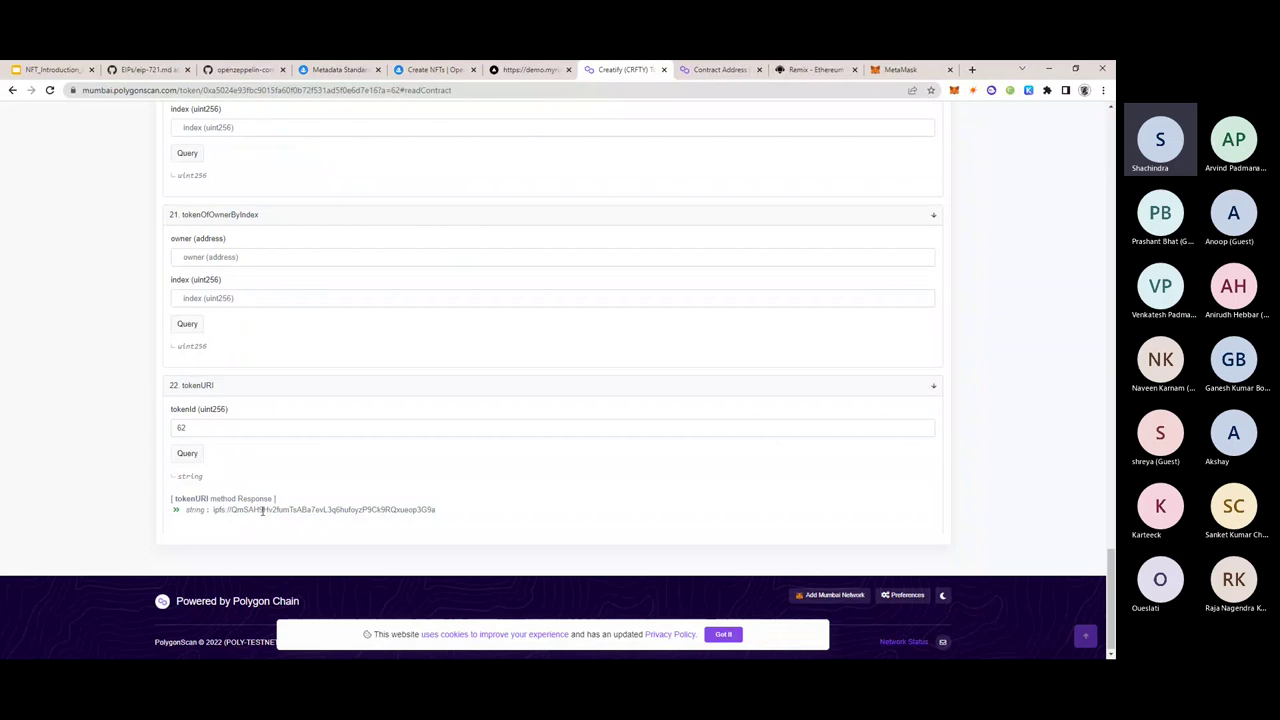
double_click(262, 510)
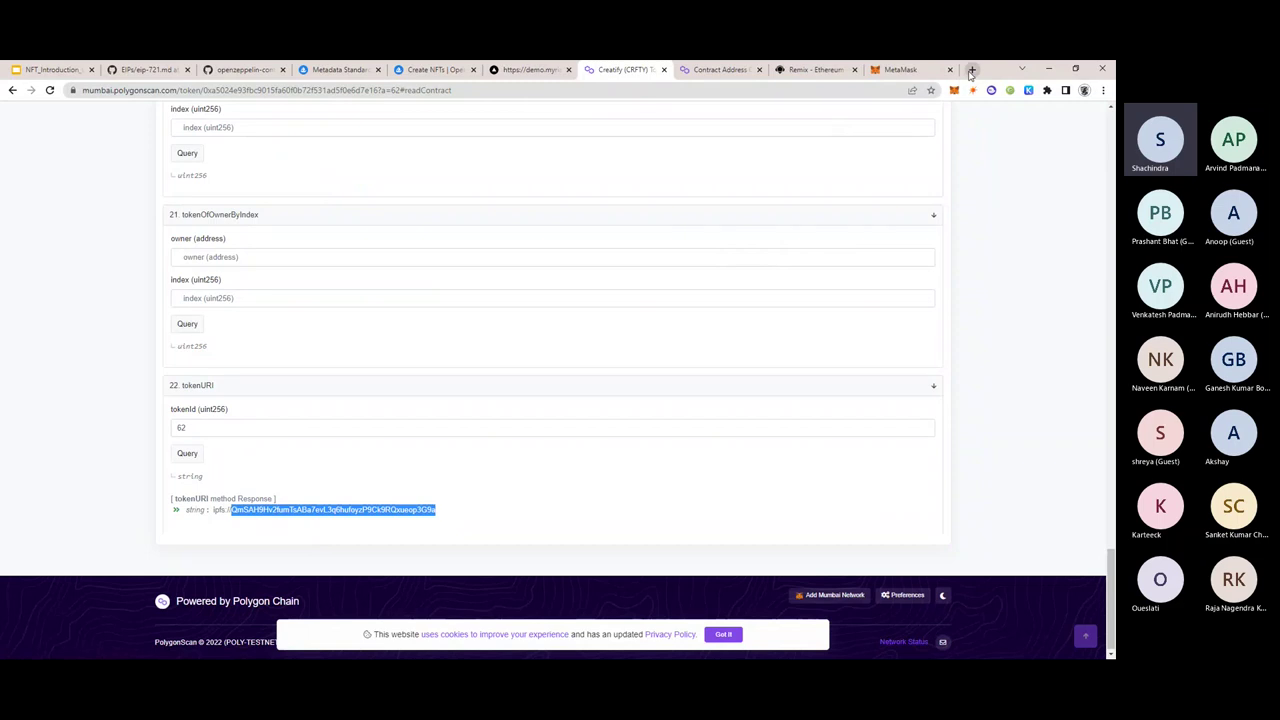
In a new tab, load the copied metadata hash via the ipfs.io gateway to show the Demo art JSON
click(971, 70)
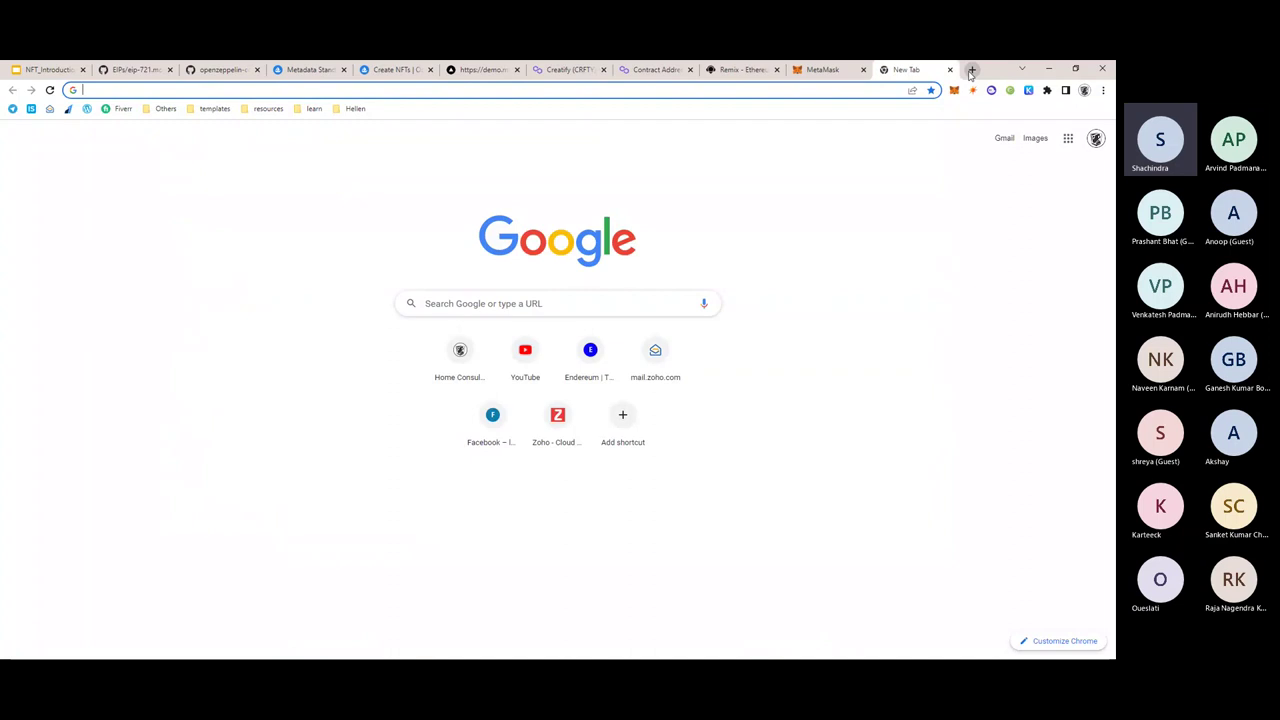
text(ip)
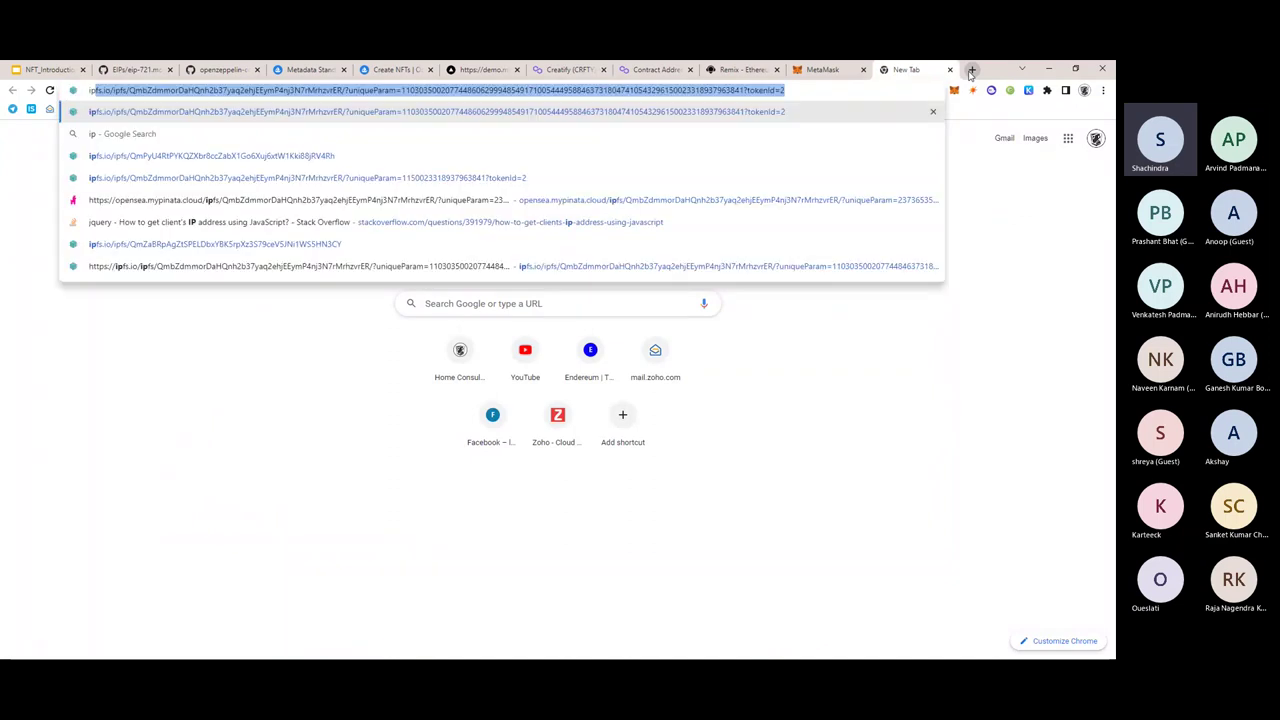
text(fs.io)
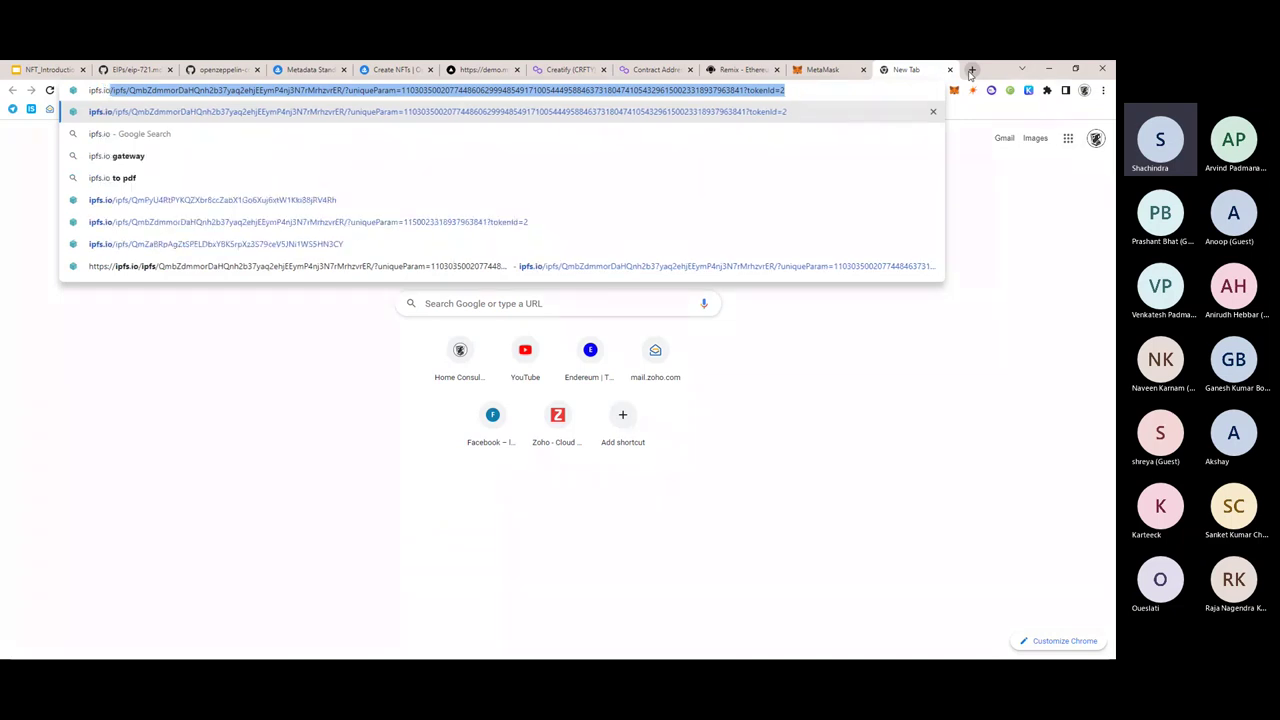
text(/ipfs/QmSAH9Hv2umTsABa7evL3qbhsfoyzP9Ck9RQxueop3G9a)
key(Return)
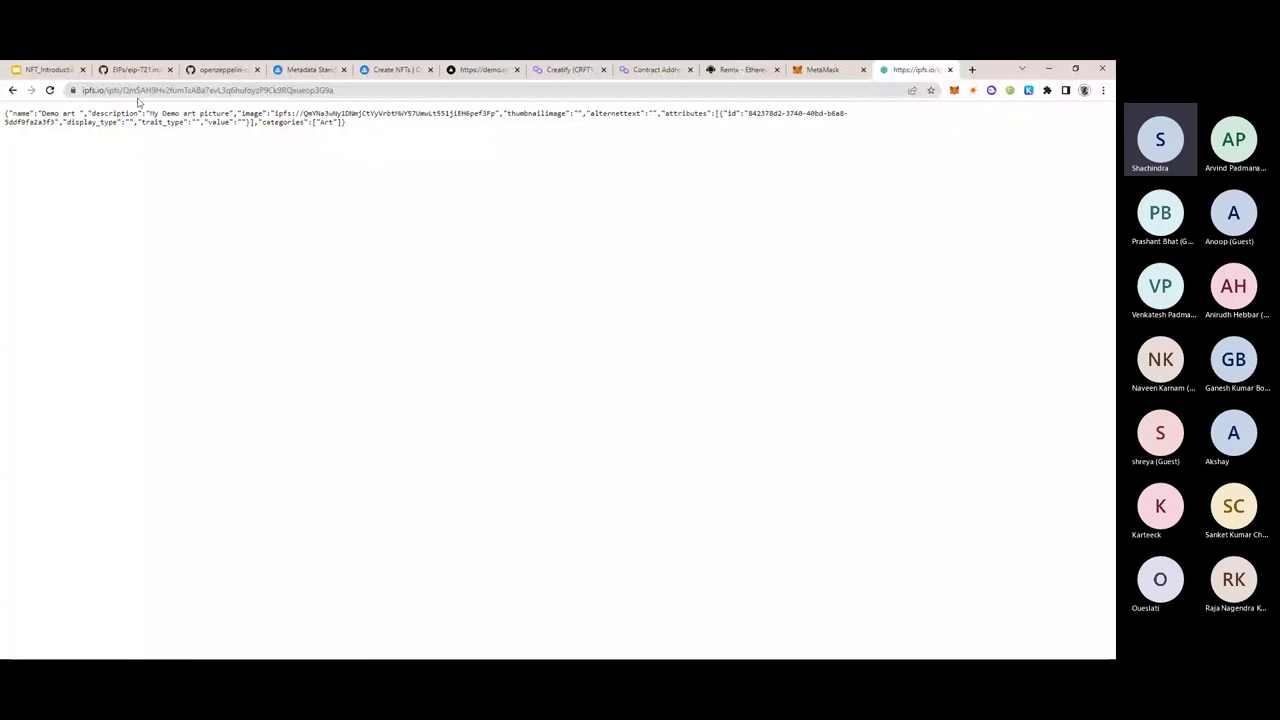
Enlarge the metadata JSON and copy the image's ipfs:// link
key(ctrl+plus)
key(ctrl+plus)
key(ctrl+plus)
key(ctrl+plus)
key(ctrl+plus)
drag(158, 143, 600, 144)
key(ctrl+c)
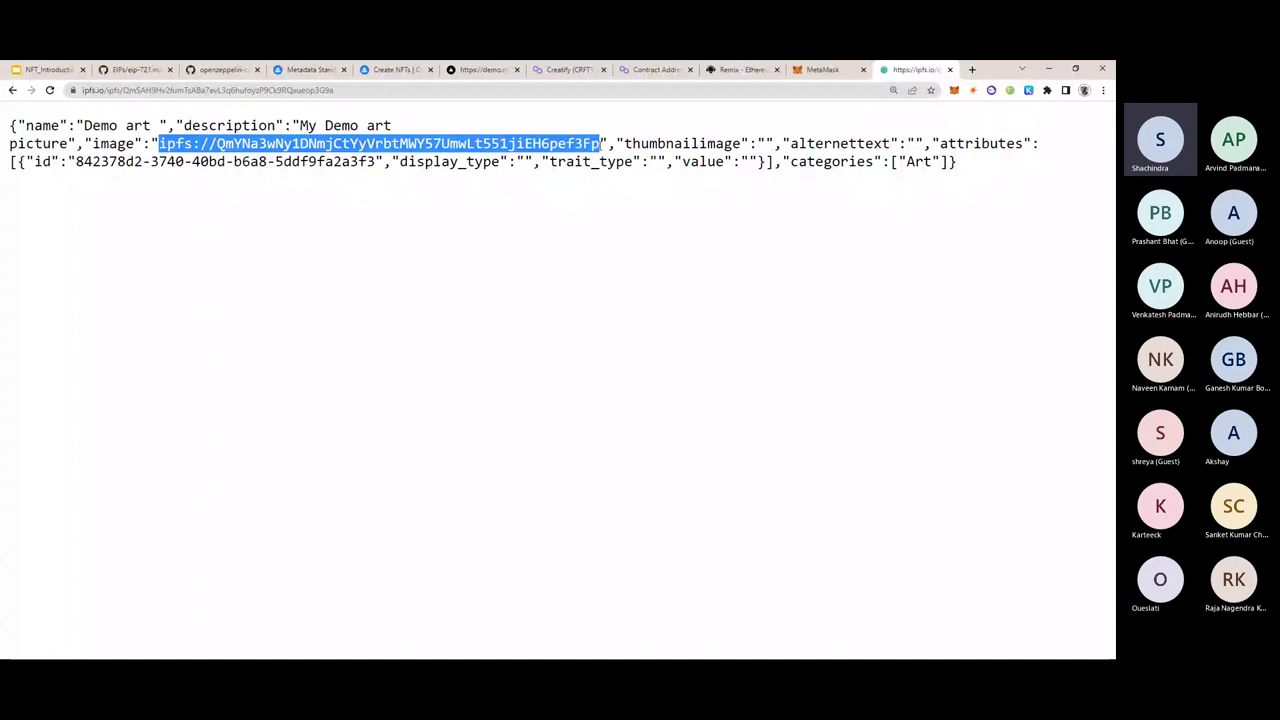
click(895, 92)
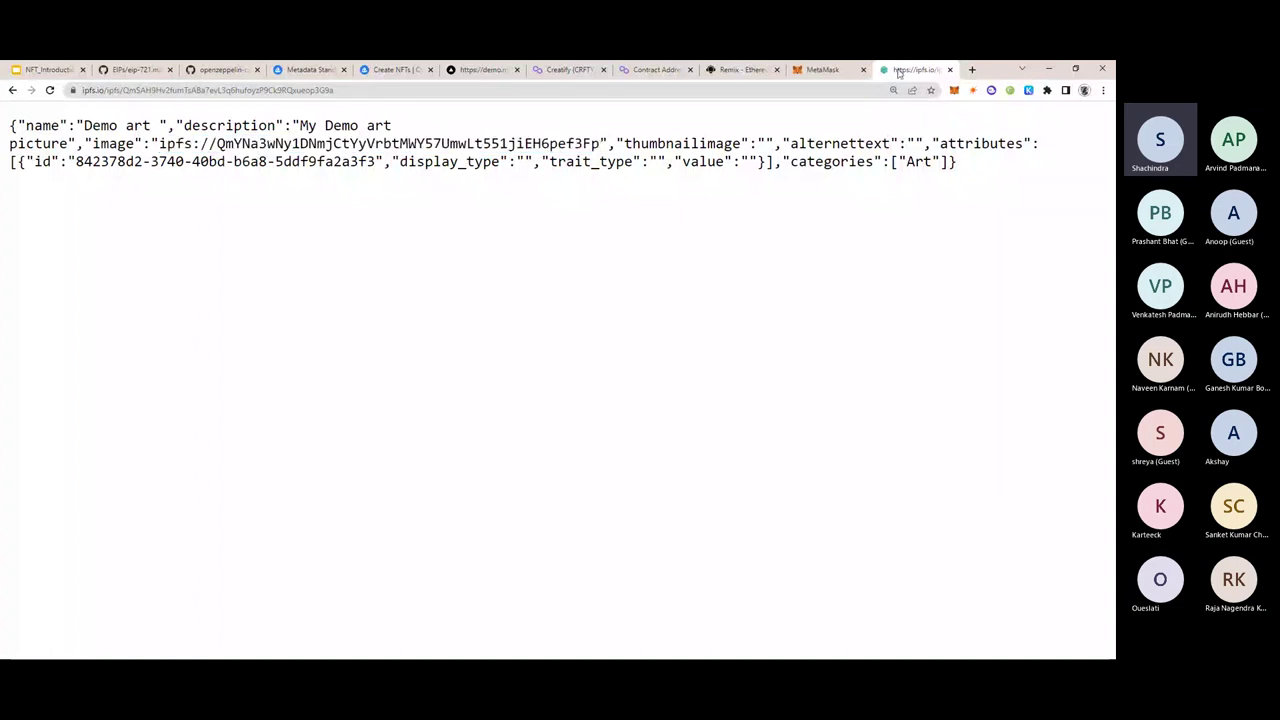
Duplicate the metadata tab and replace its address hash with the image's IPFS hash
right_click(898, 72)
click(930, 155)
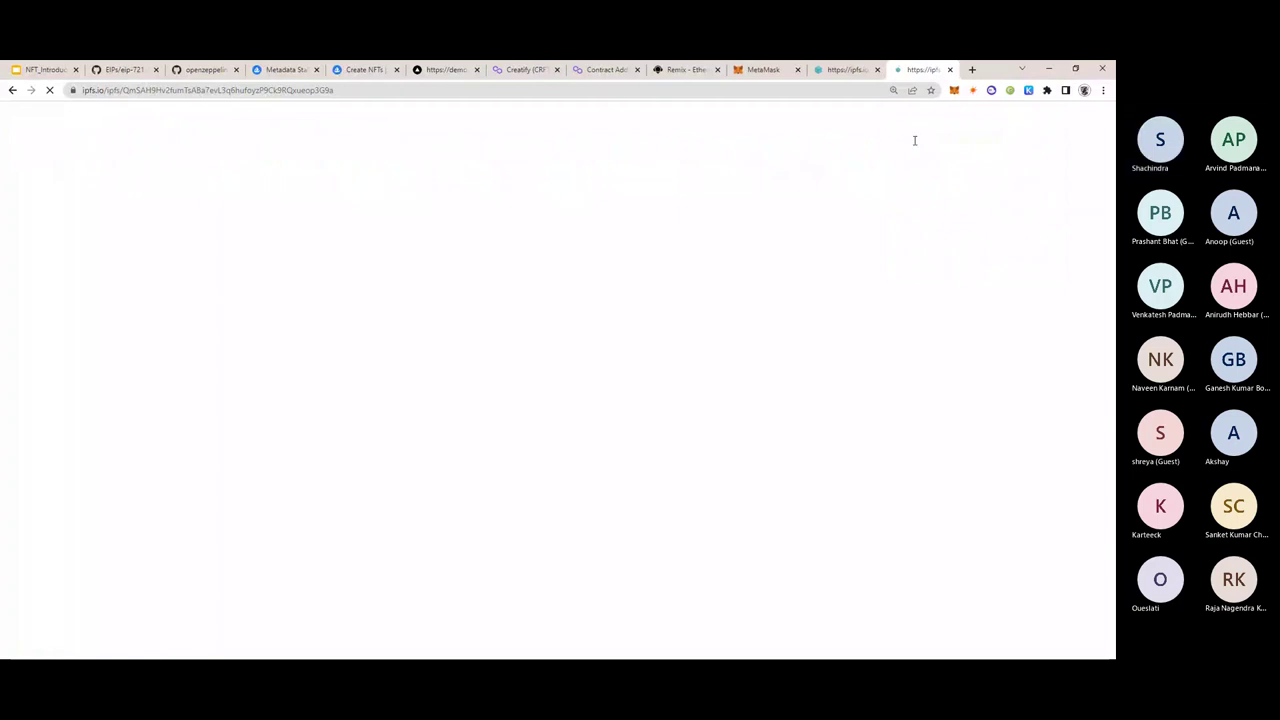
click(840, 70)
click(915, 70)
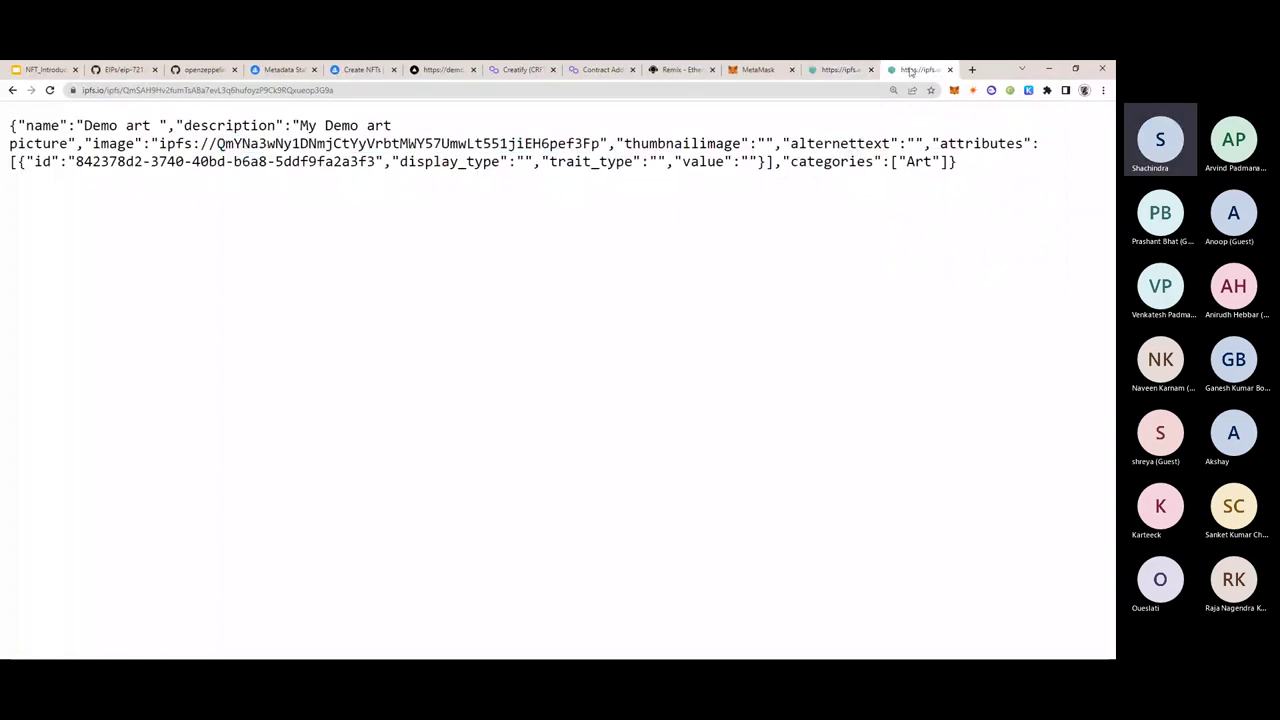
click(194, 91)
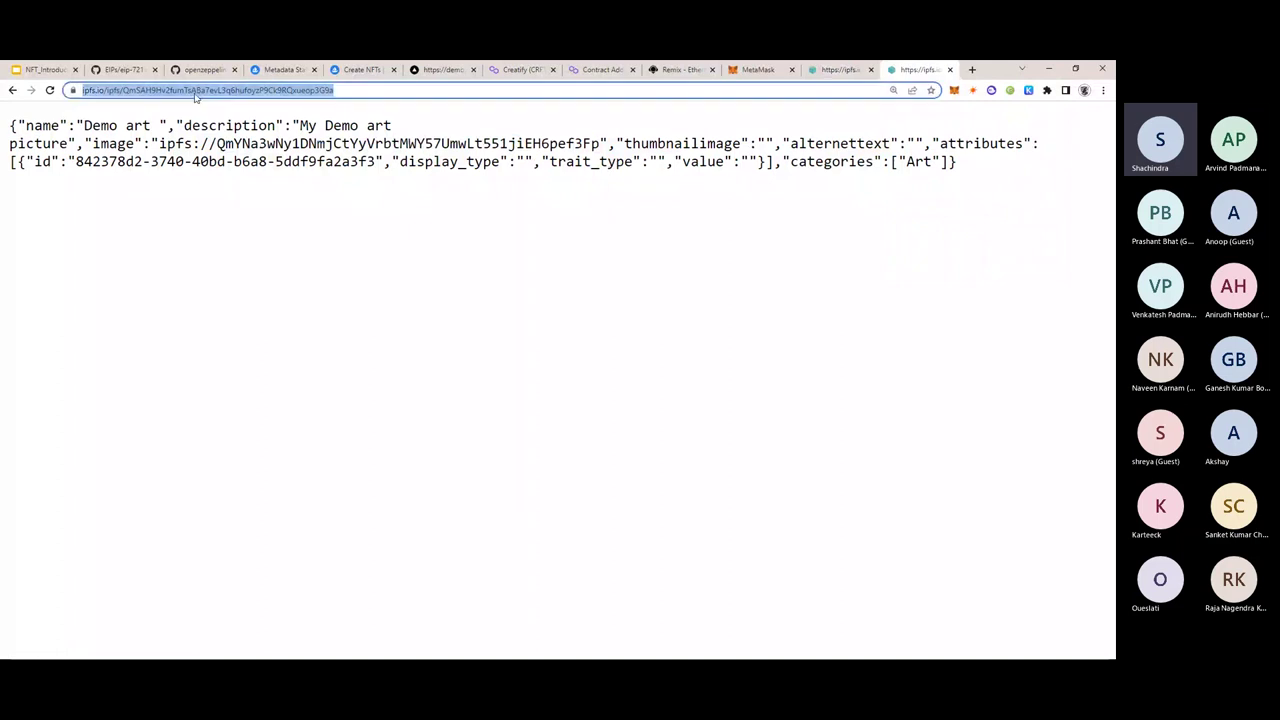
double_click(216, 91)
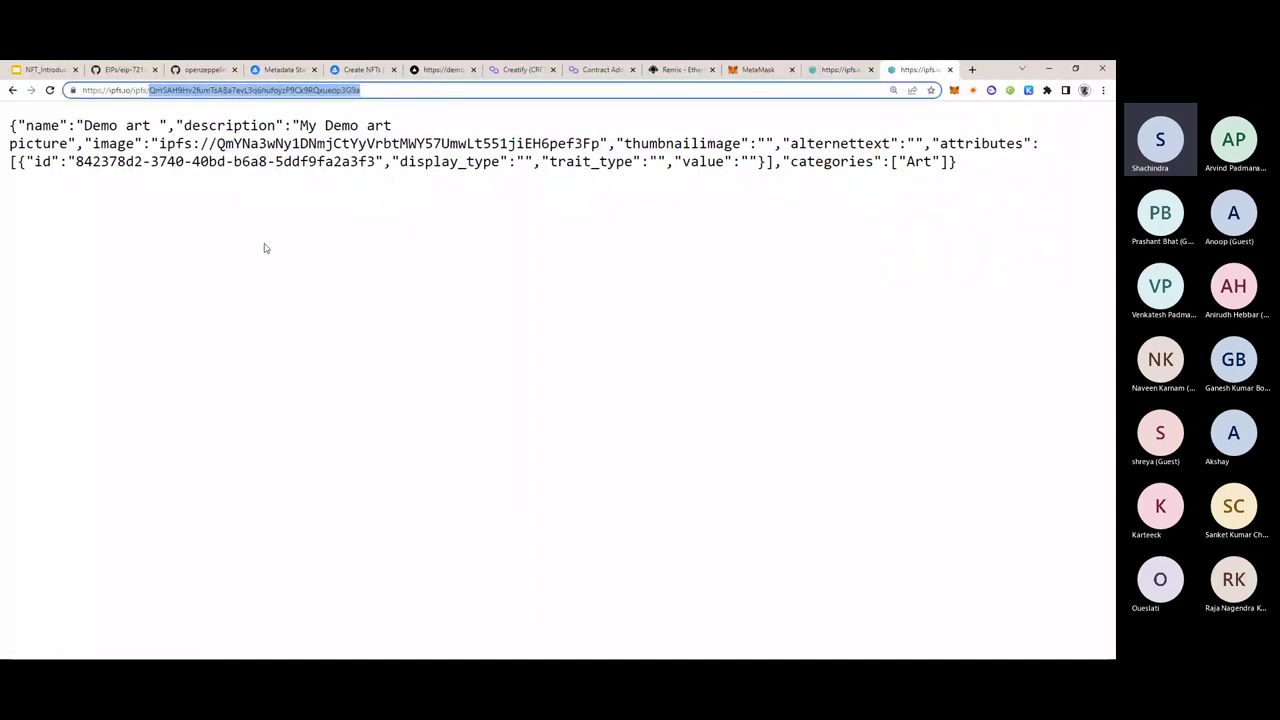
key(ctrl+v)
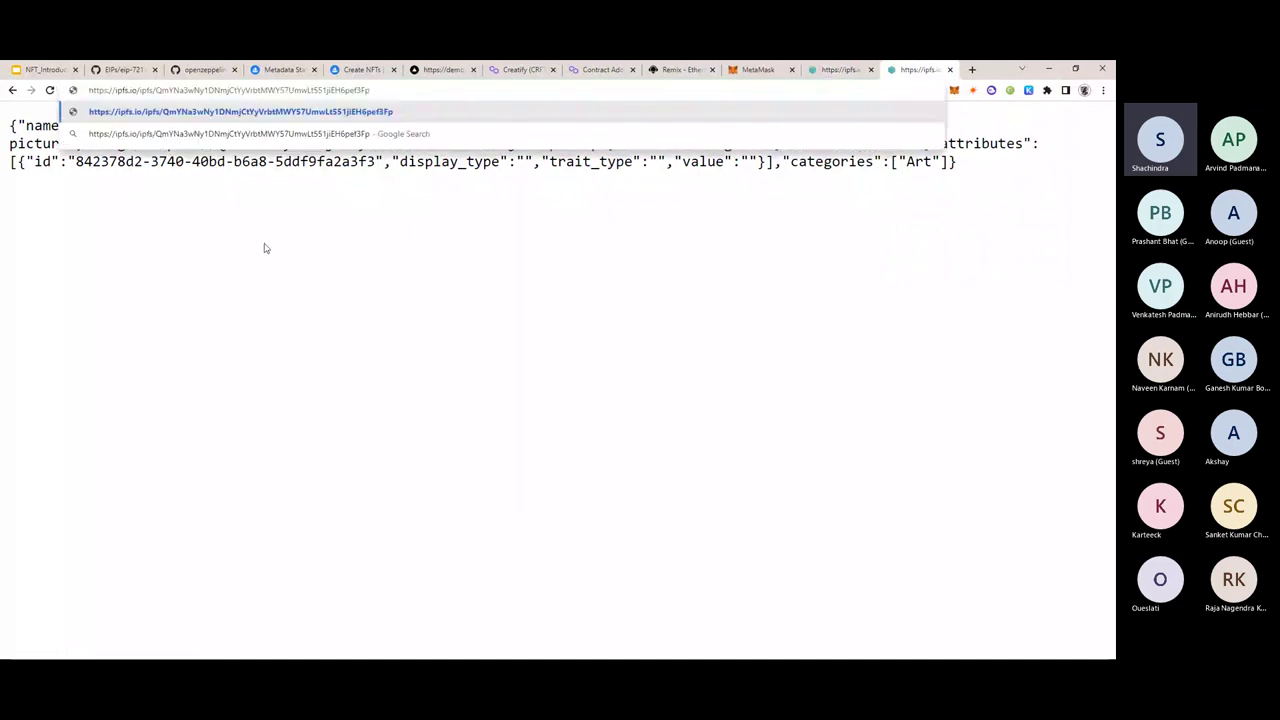
Load the image's IPFS address, then return to the metadata JSON tab
key(Return)
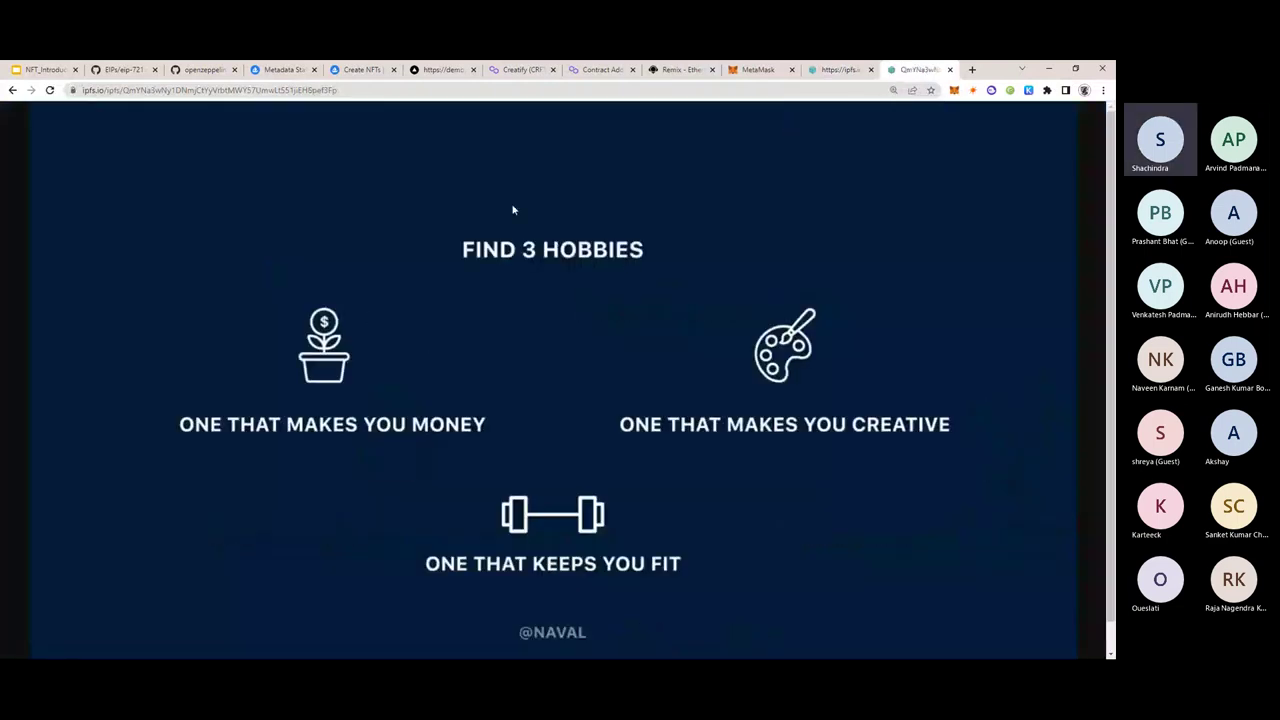
click(840, 69)
click(550, 128)
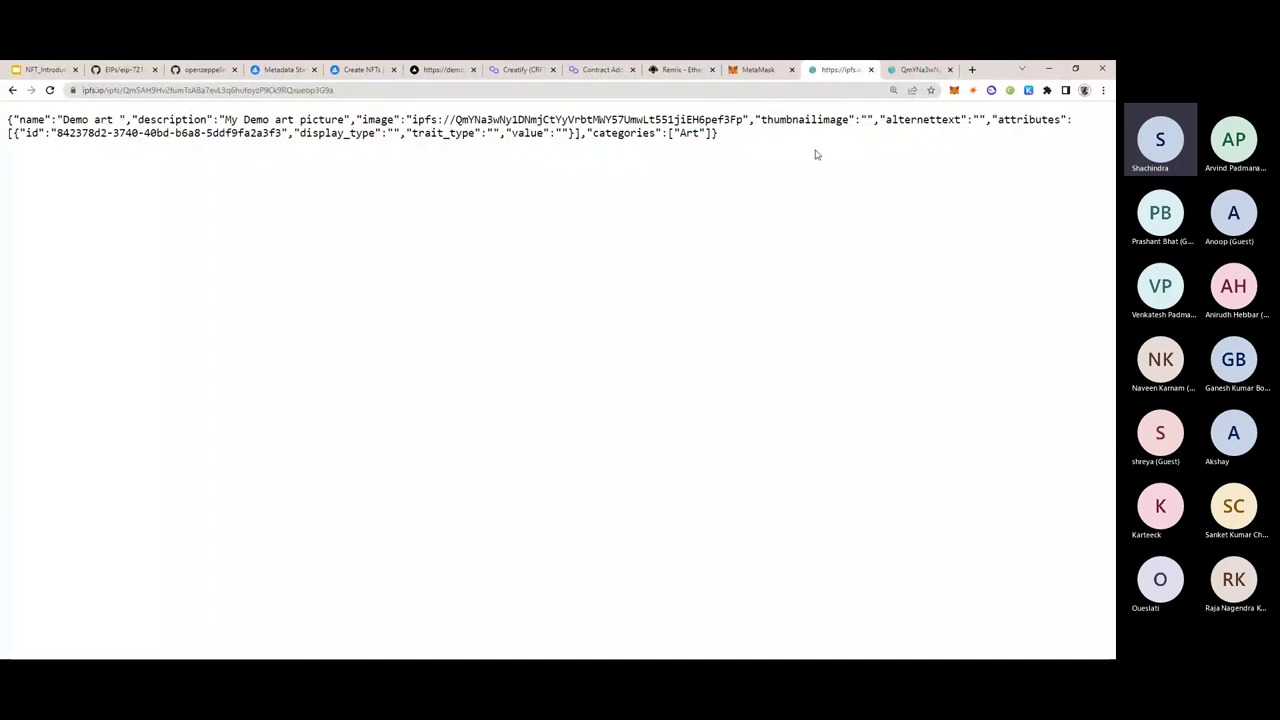
Review the metadata's Art category, then view the FIND 3 HOBBIES image tab
drag(593, 134, 706, 134)
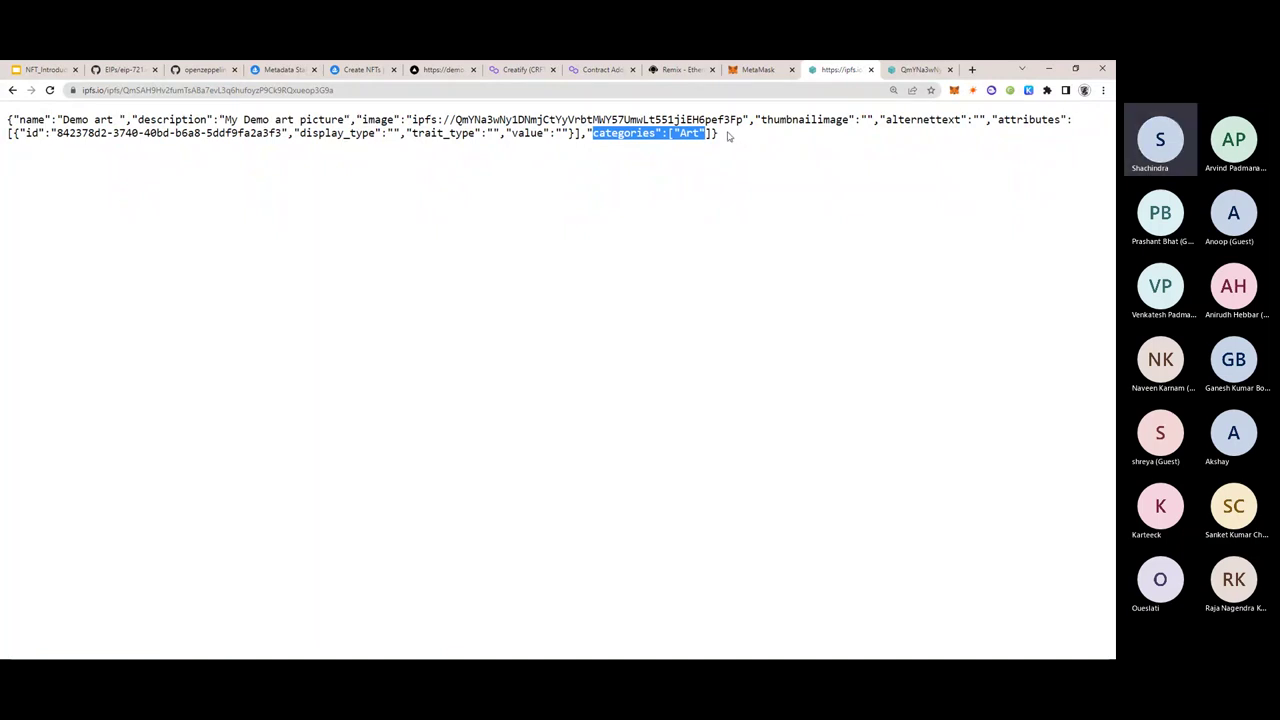
drag(729, 136, 630, 134)
drag(597, 133, 6, 119)
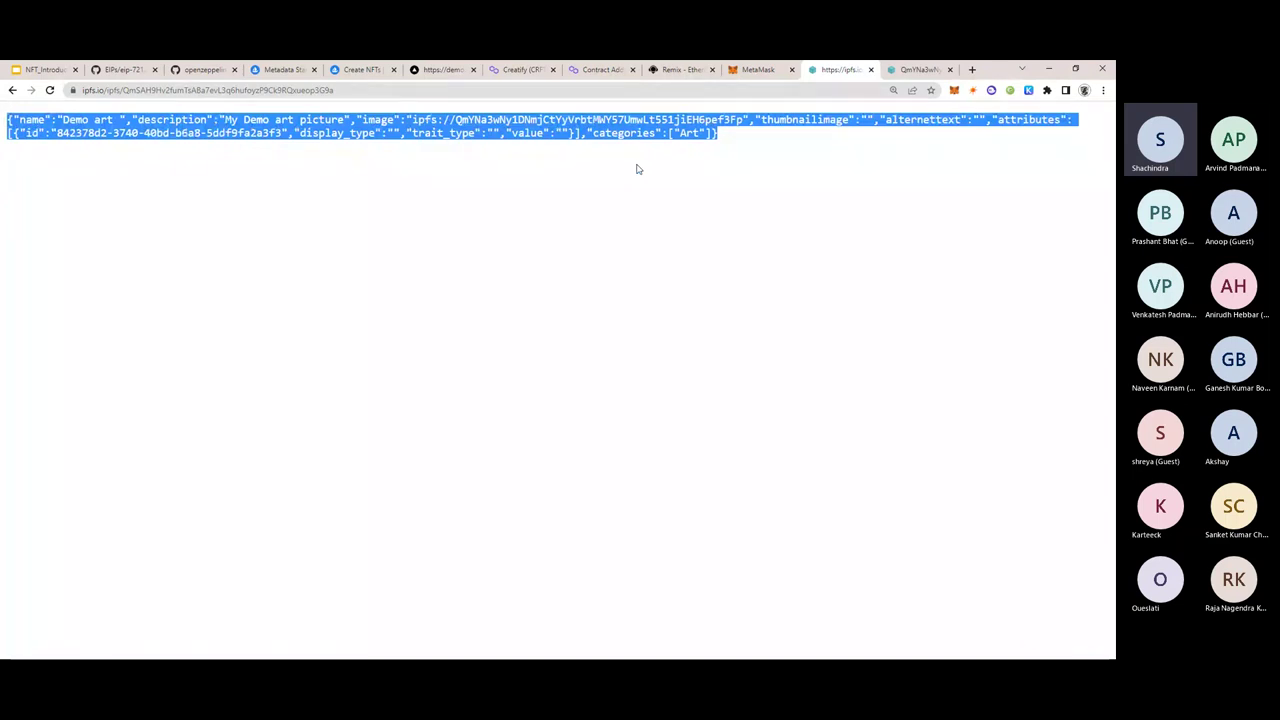
drag(722, 134, 6, 119)
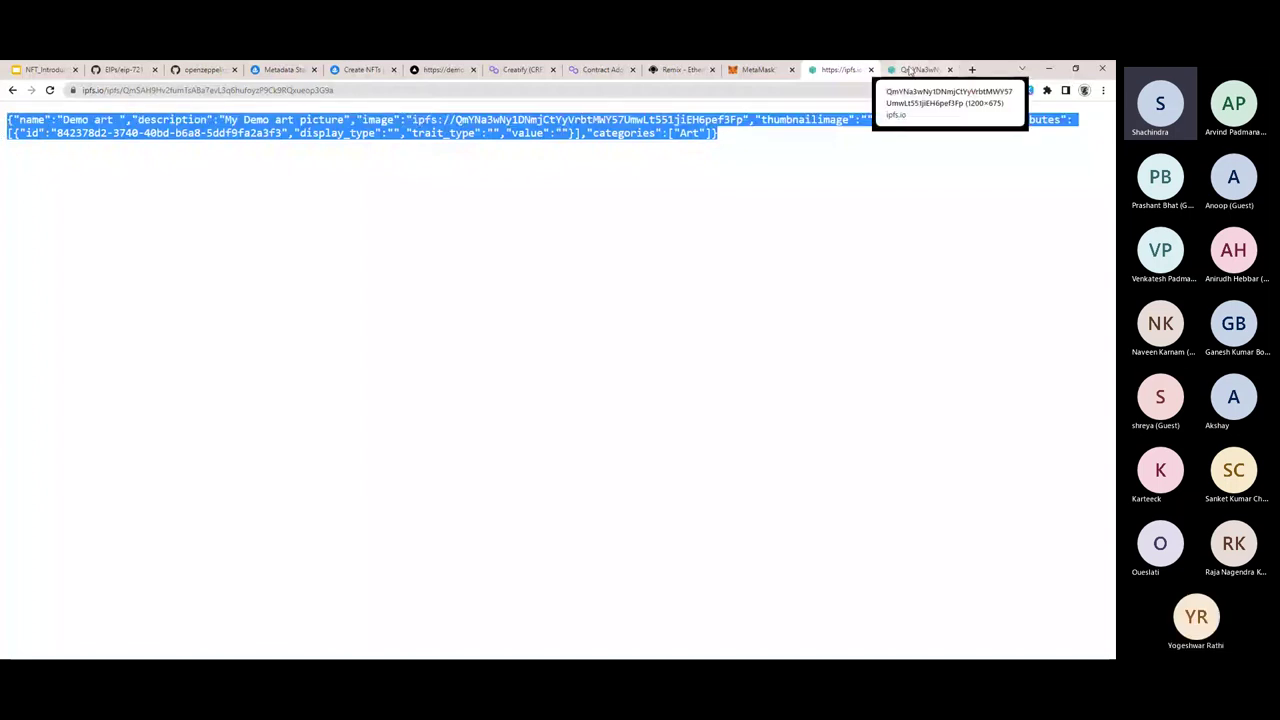
click(912, 70)
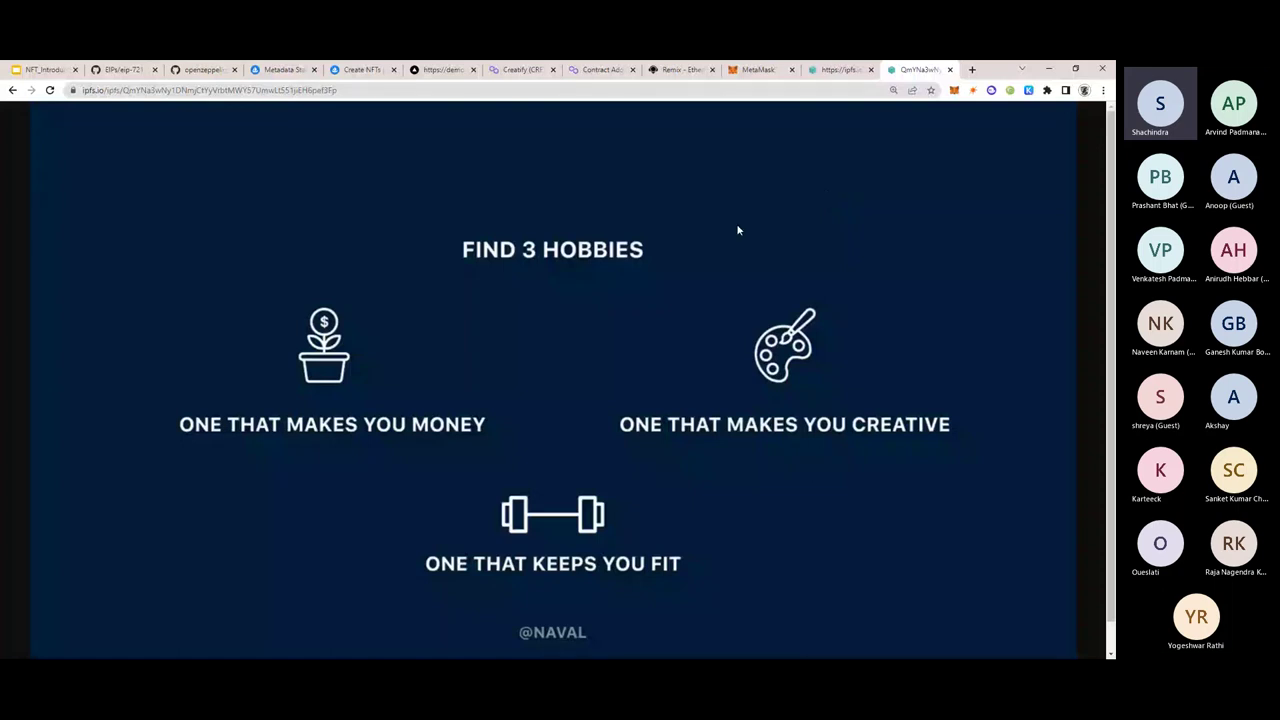
click(580, 70)
key(ctrl+shift+Tab)
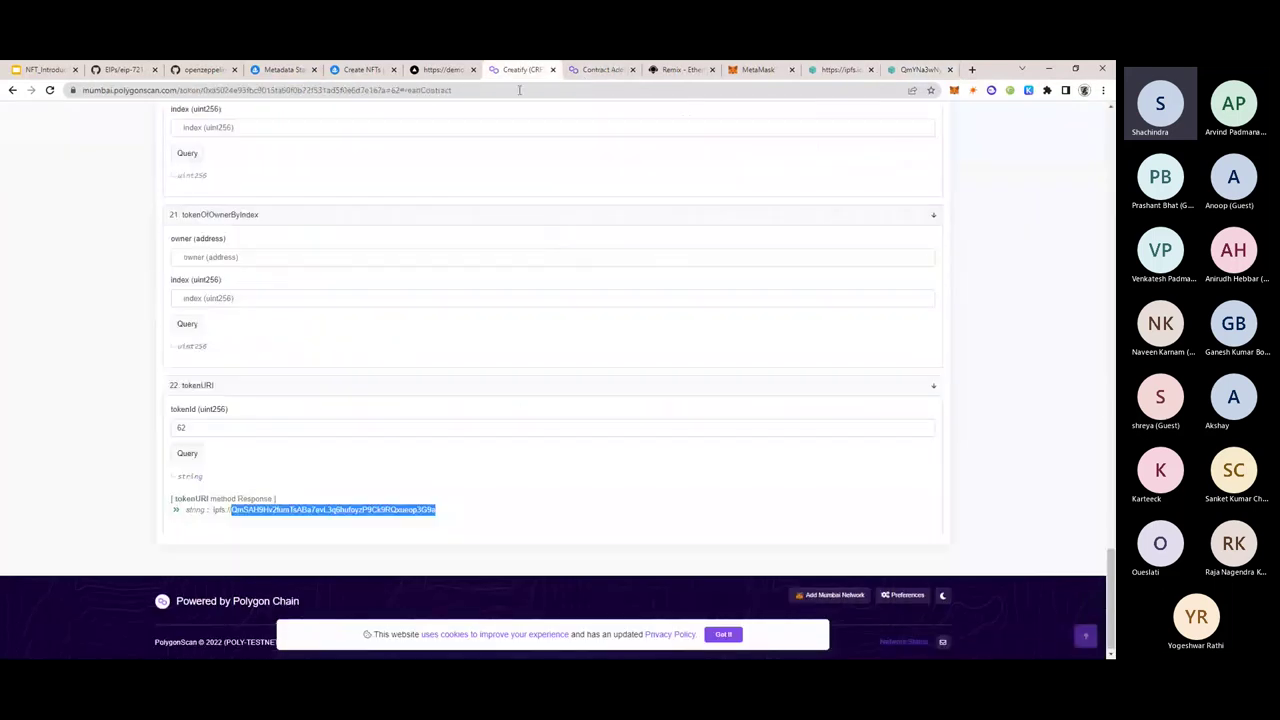
scroll(375, 350, up, 5)
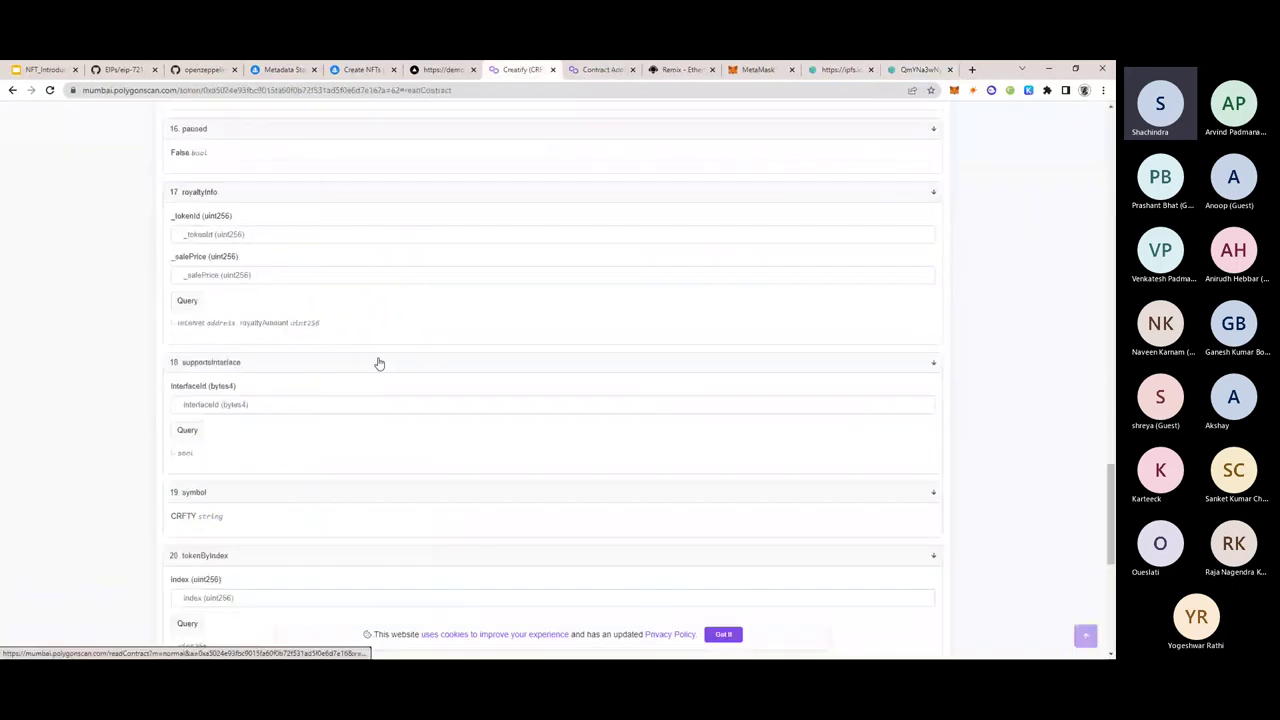
scroll(379, 363, down, 5)
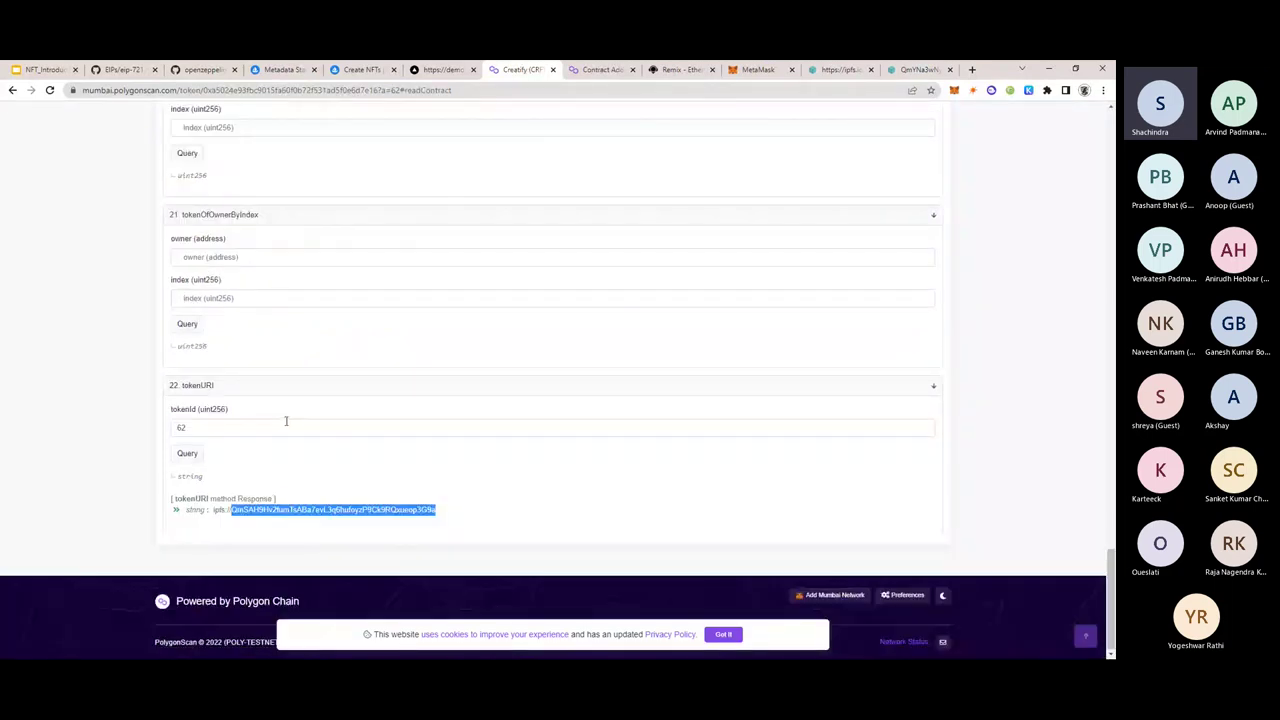
scroll(286, 421, up, 20)
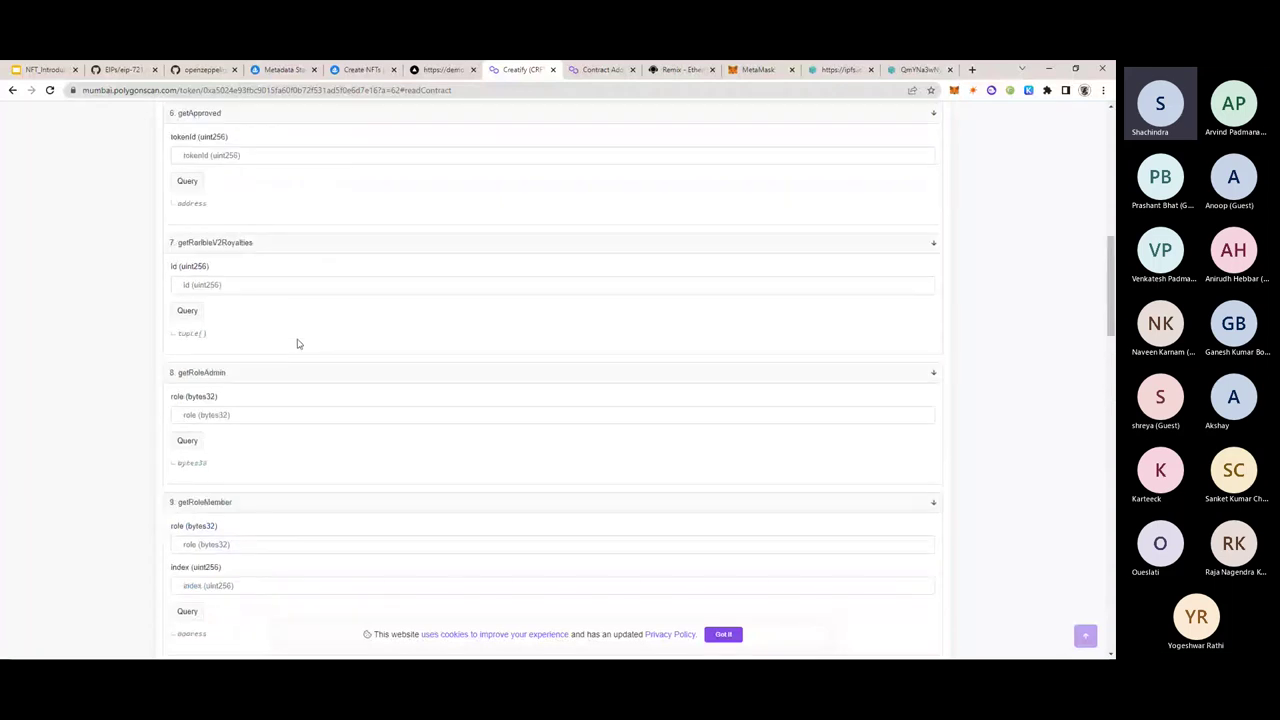
scroll(297, 344, up, 5)
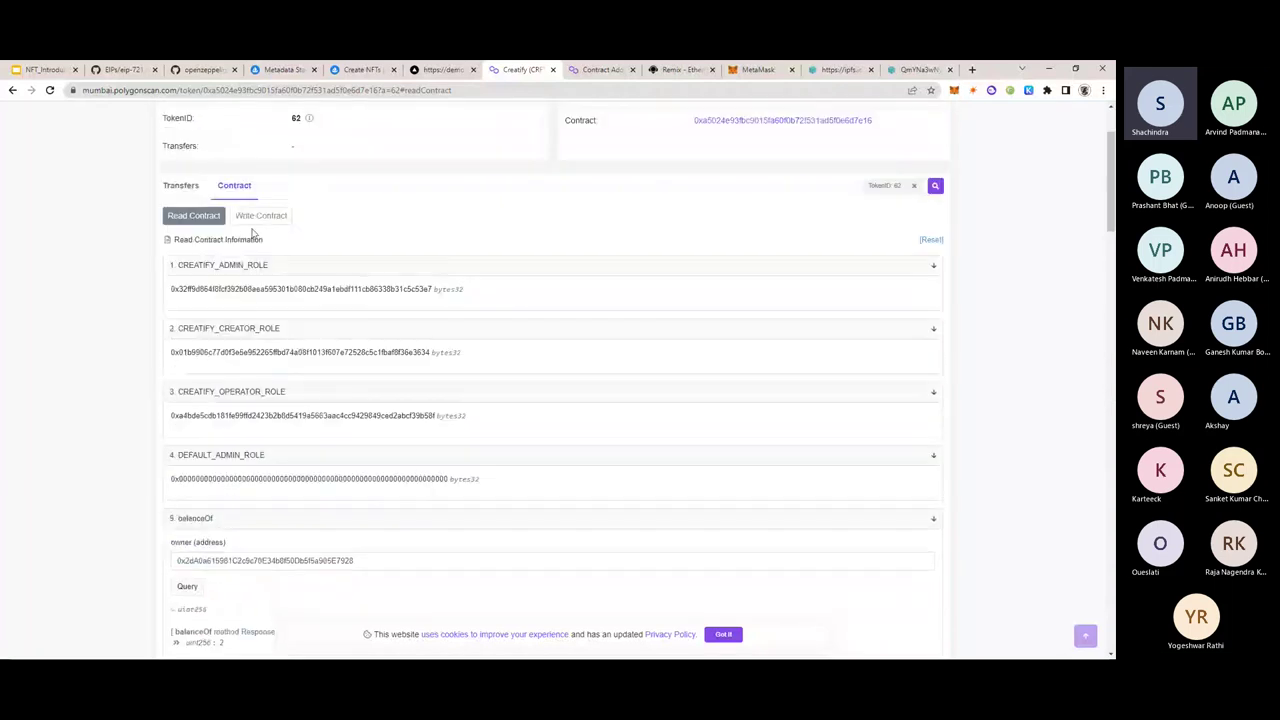
click(259, 216)
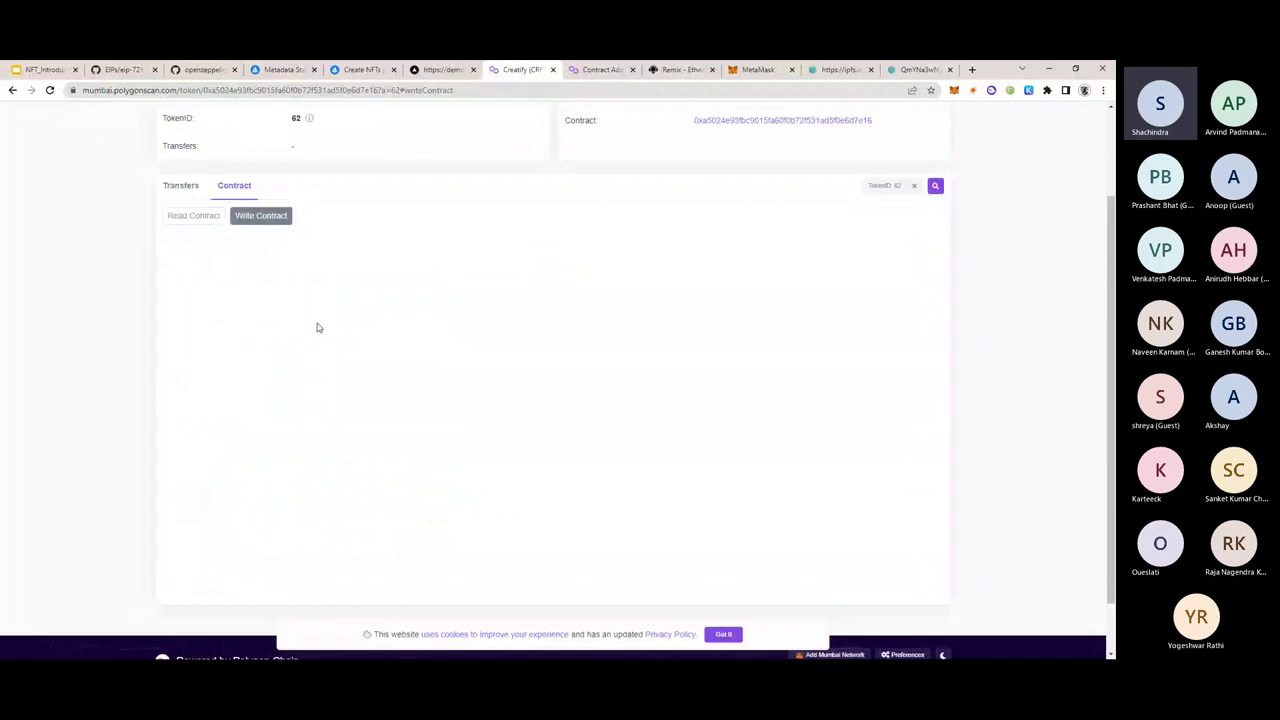
scroll(271, 340, down, 5)
scroll(251, 363, up, 4)
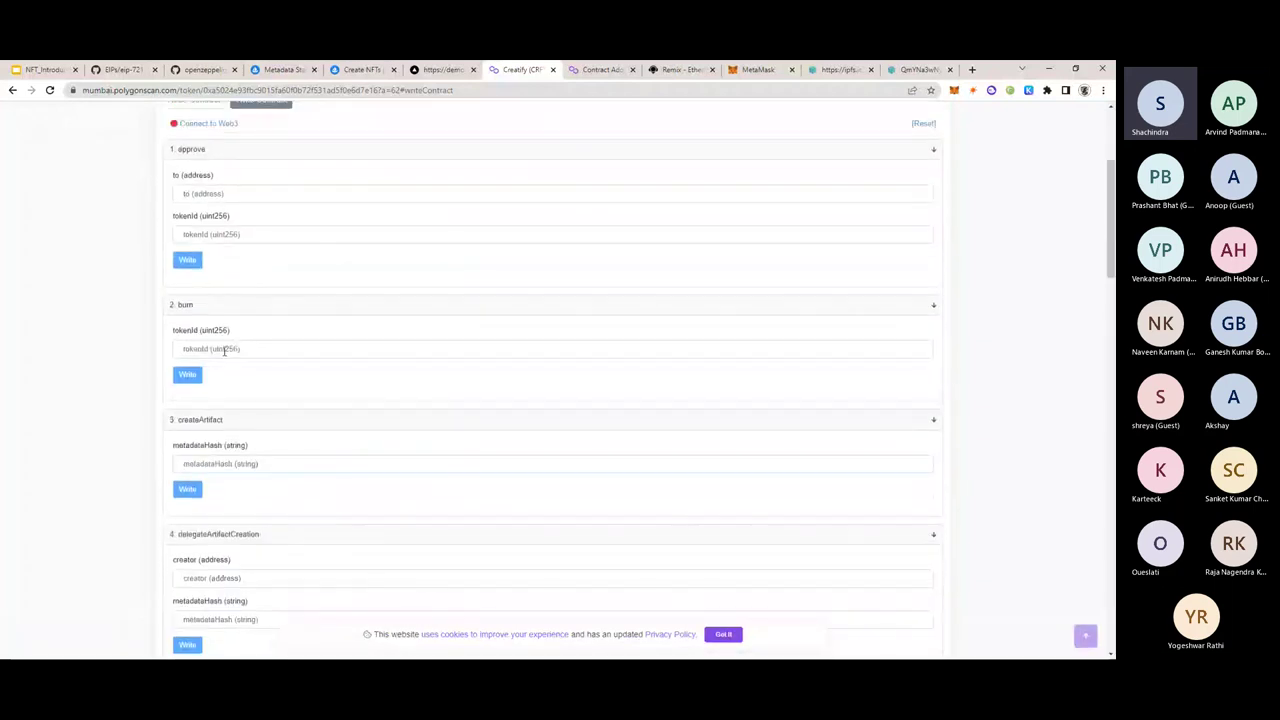
click(224, 350)
scroll(654, 234, up, 2)
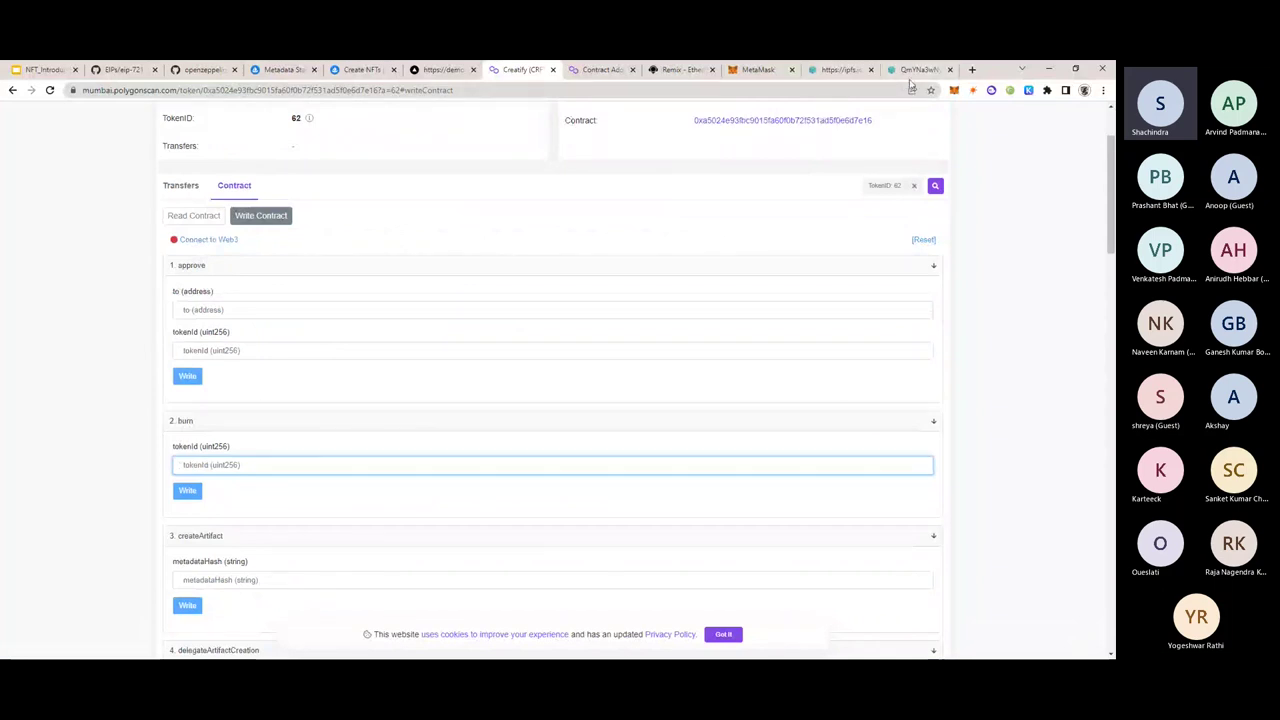
click(913, 70)
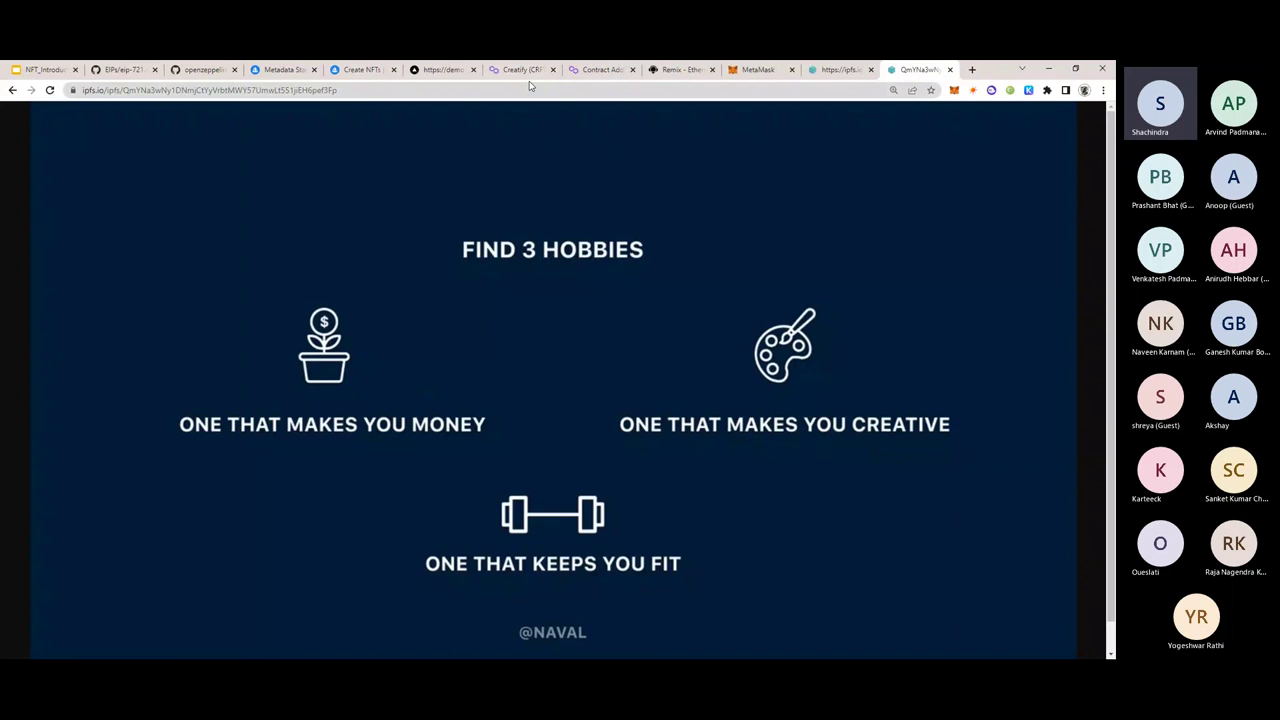
Back in Polygonscan, query tokenURI with token ID 62 to get its ipfs:// metadata link
click(520, 70)
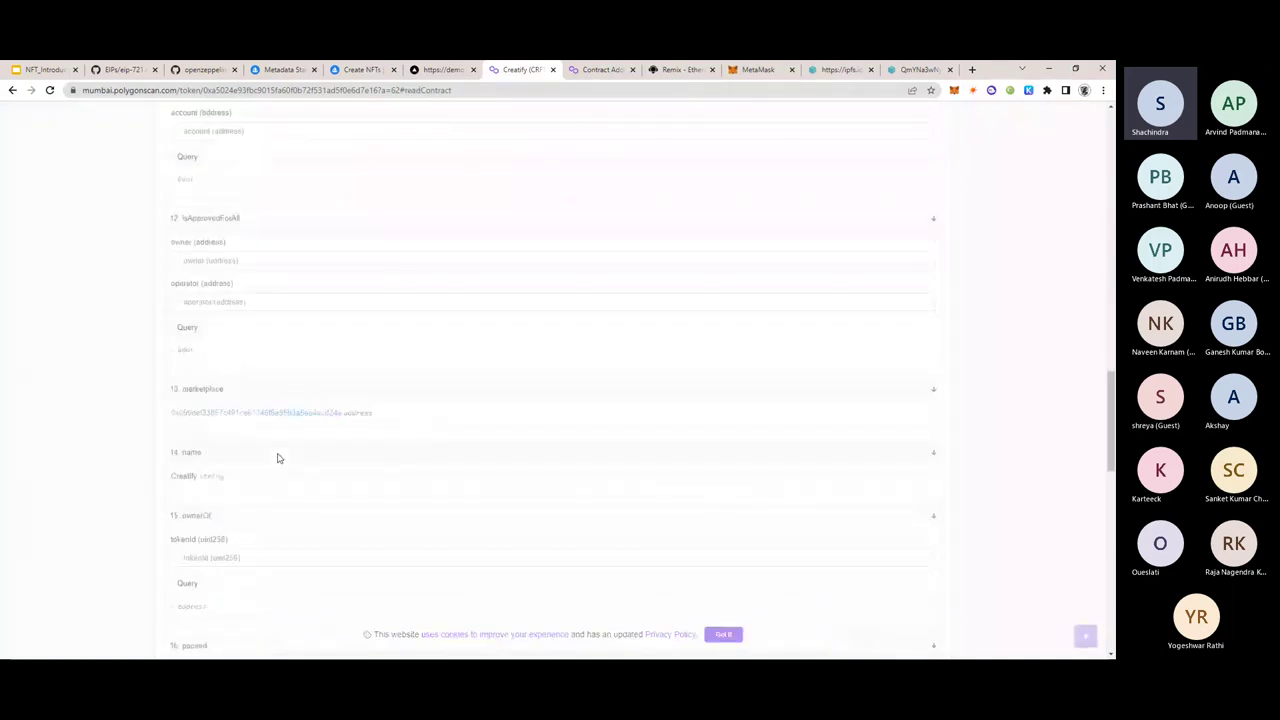
scroll(278, 458, up, 9)
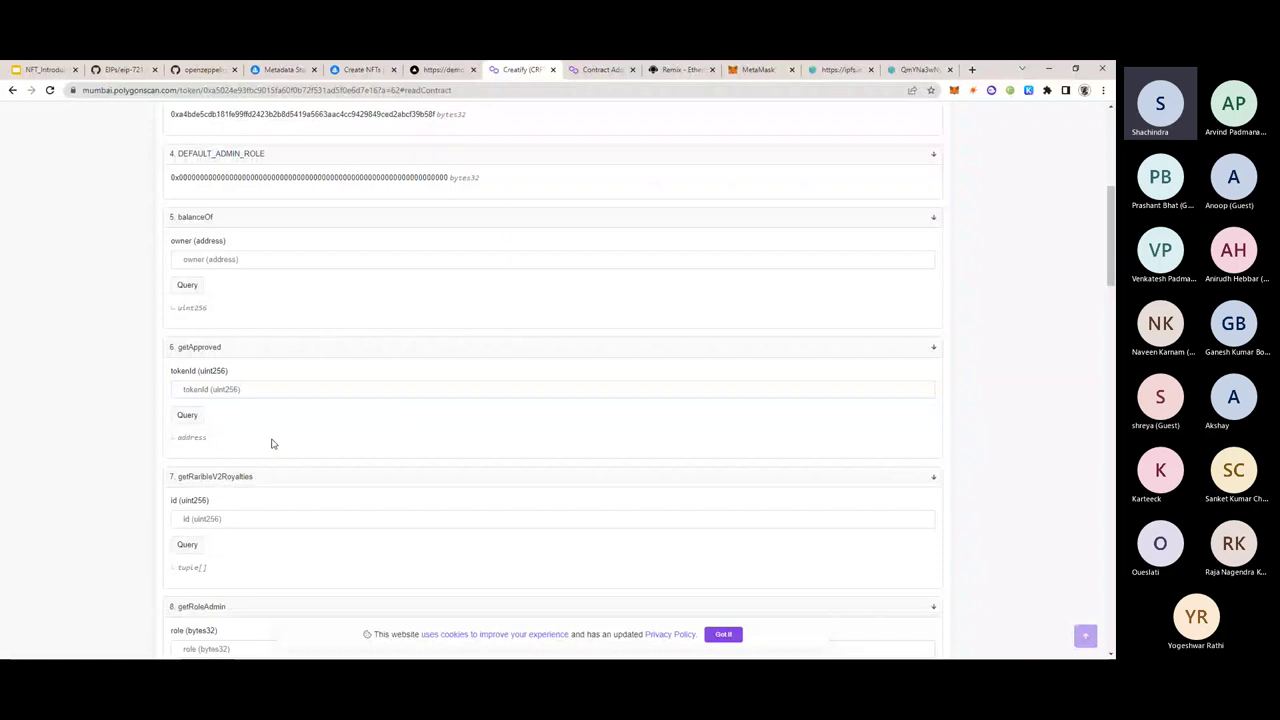
scroll(265, 430, down, 15)
click(244, 381)
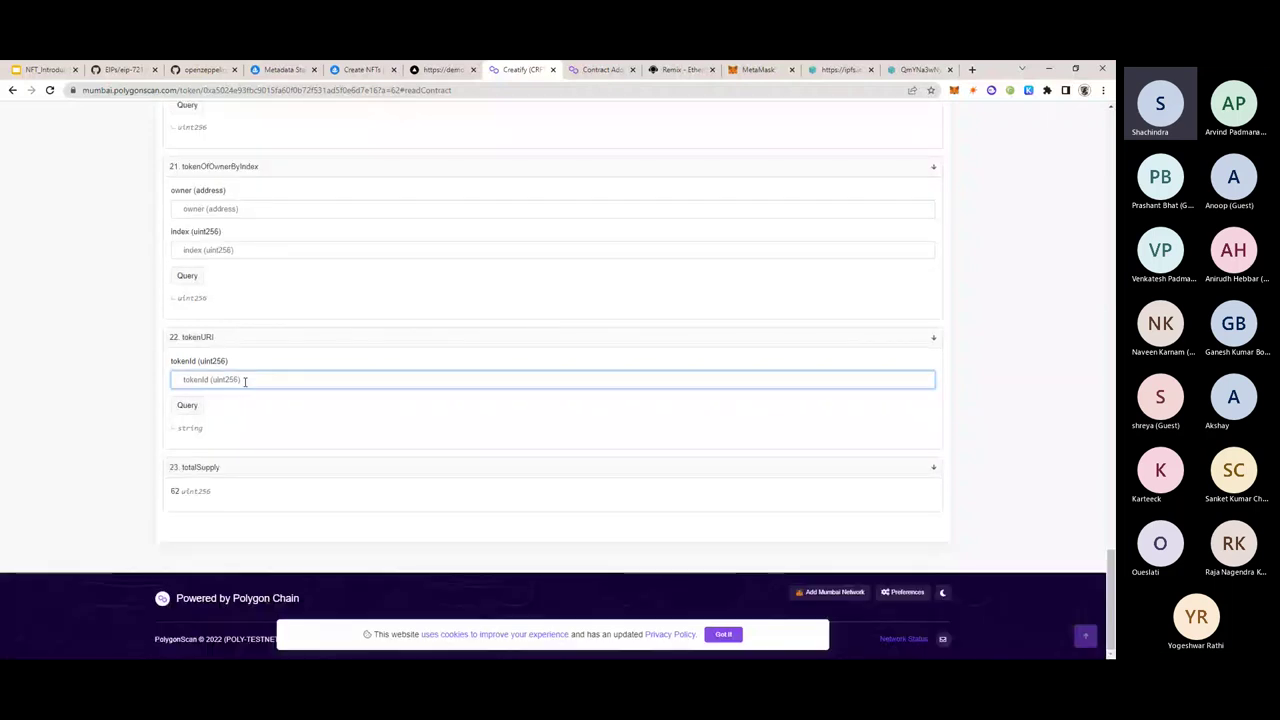
text(62)
click(187, 406)
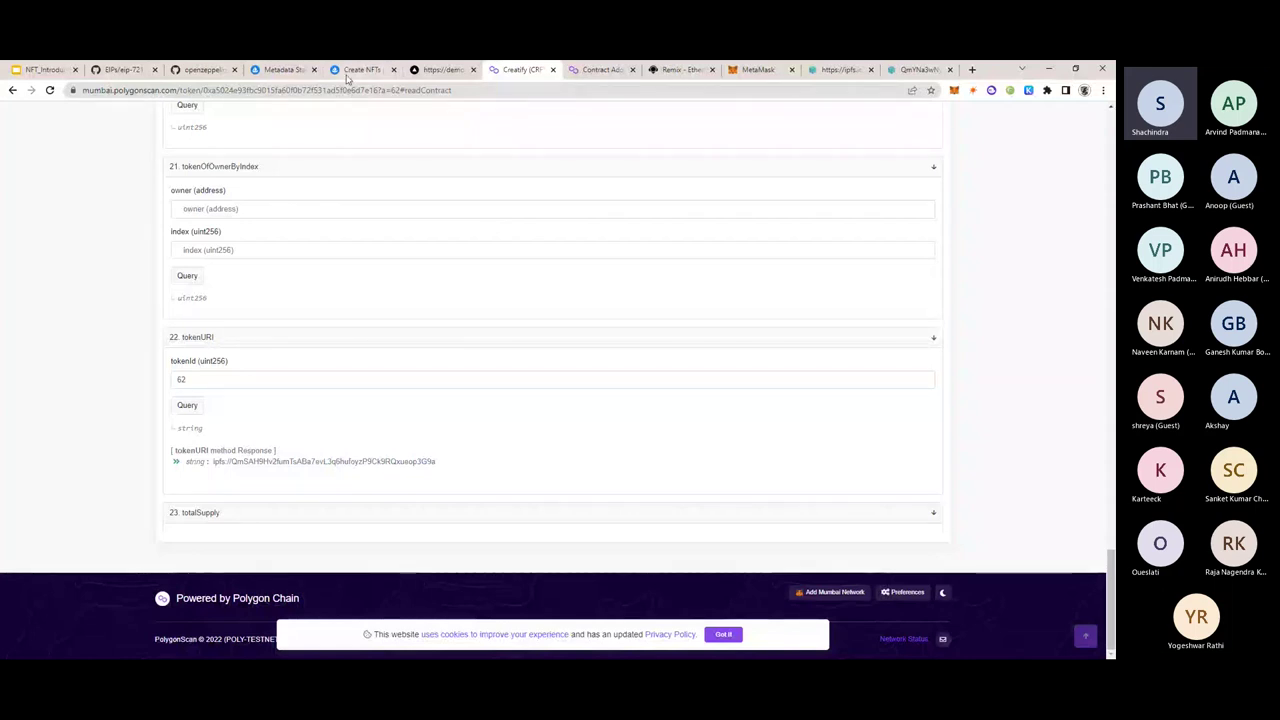
Visit OpenSea's Create New Item form, then go back to the Explore Collections page
click(360, 69)
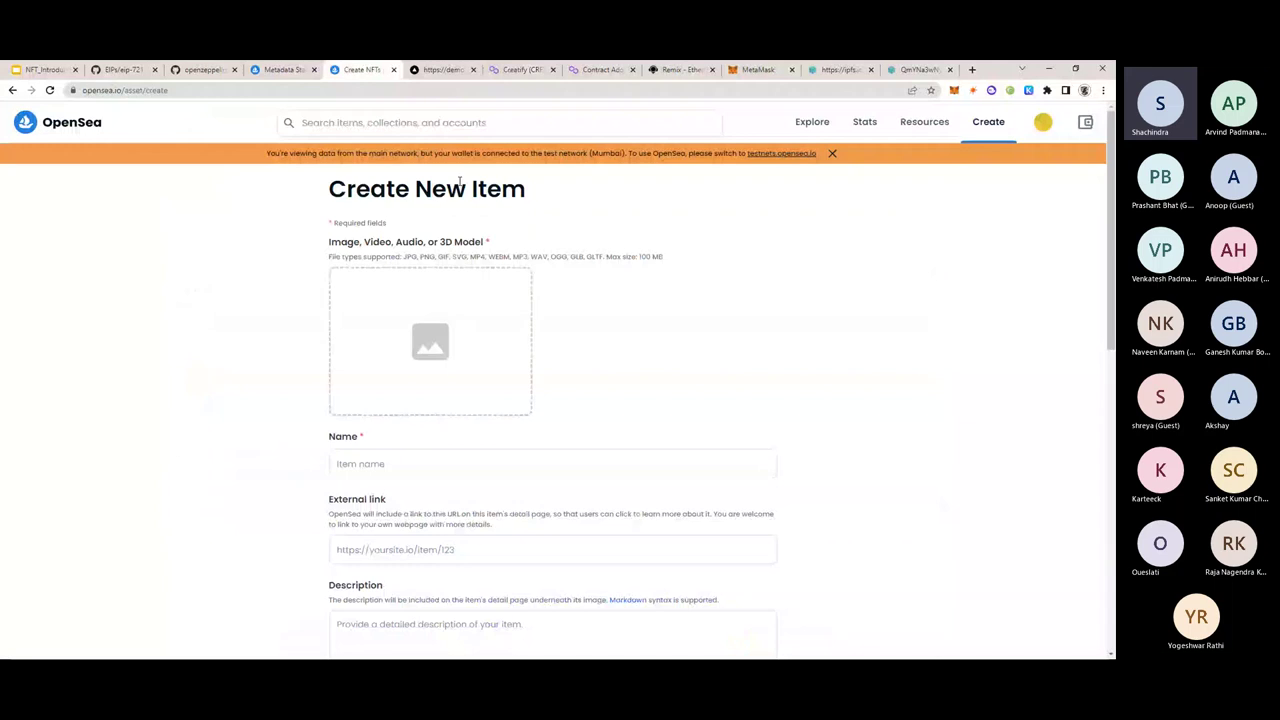
scroll(470, 220, down, 15)
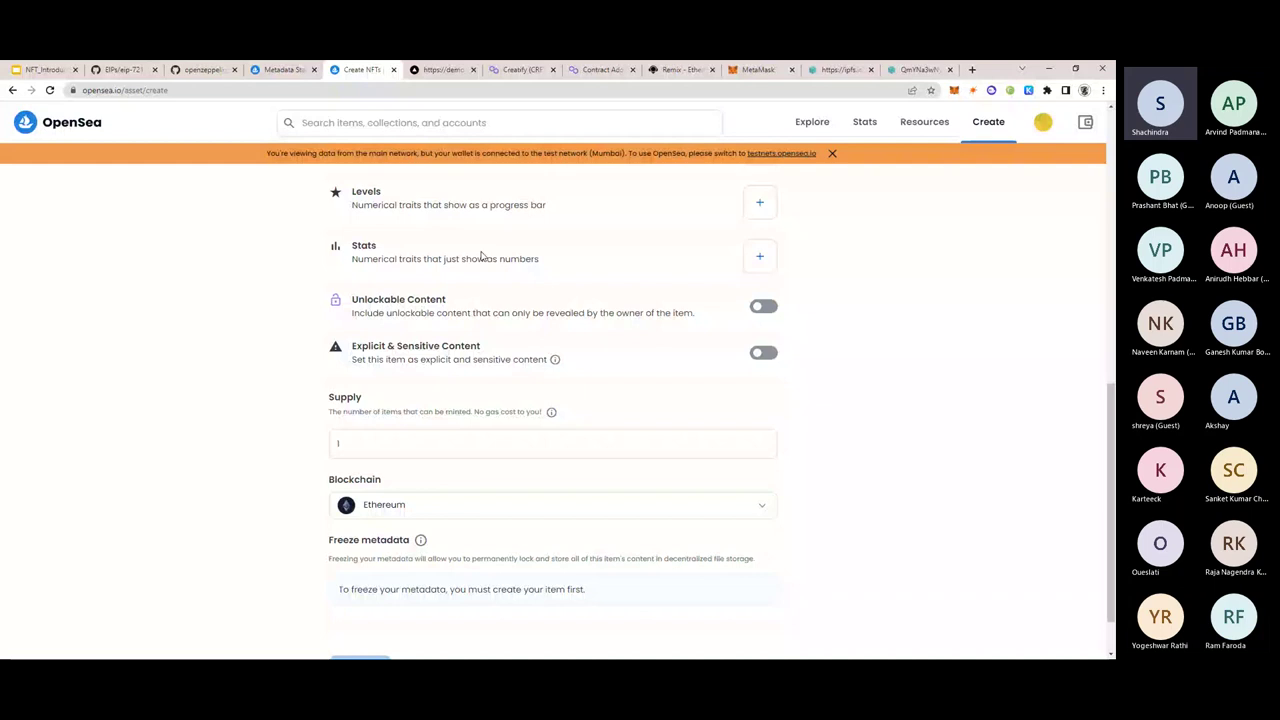
key(alt+Left)
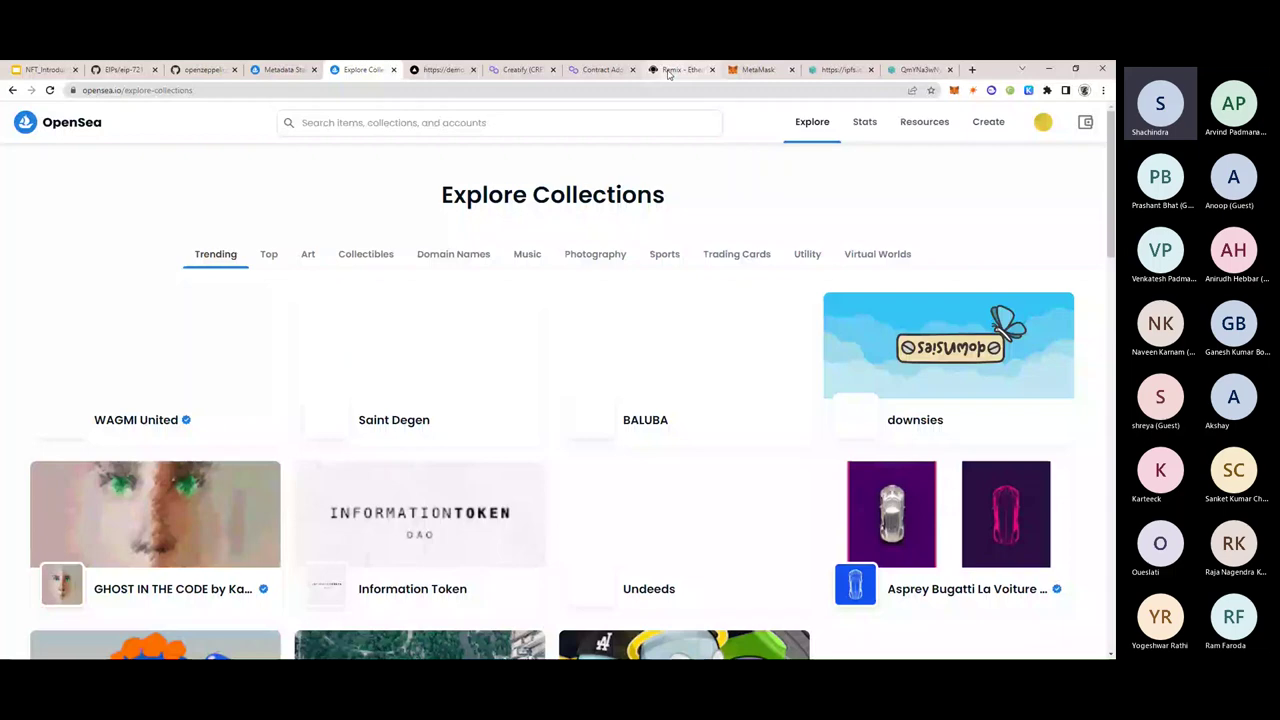
Switch to the Remix tab showing NFTContract.sol and the deployed NFT contract
click(669, 70)
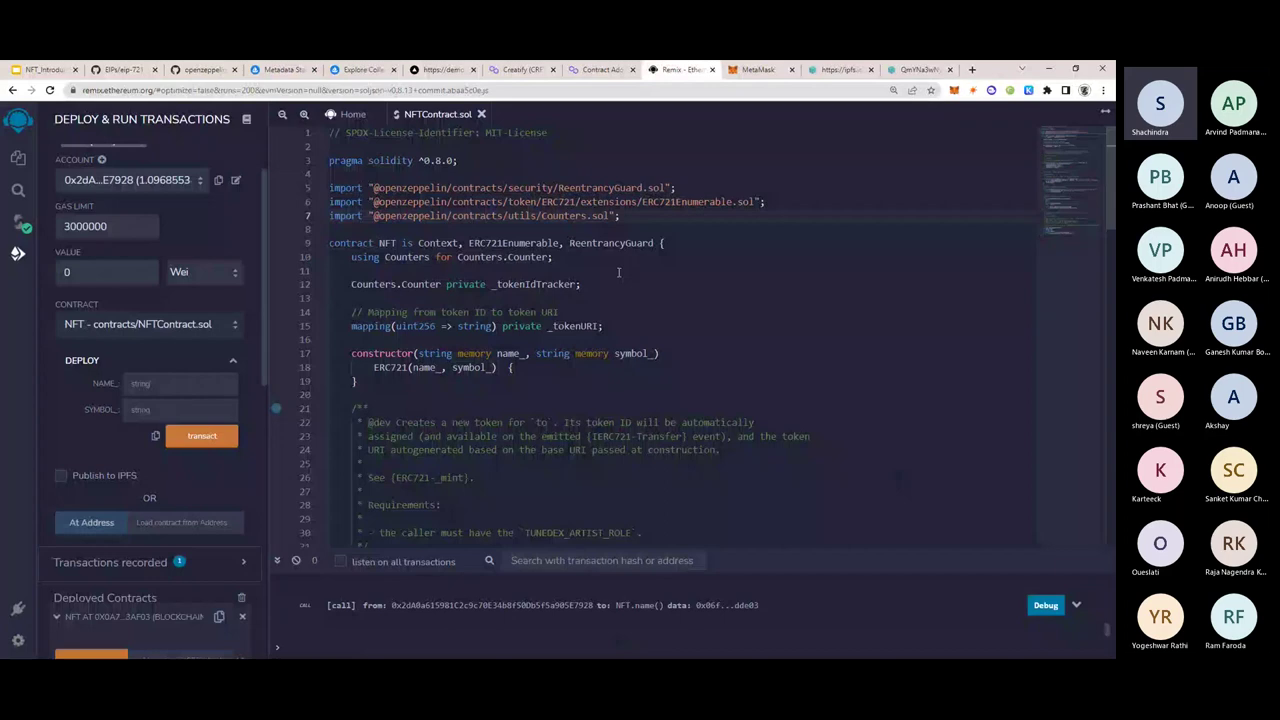
Pass through the OpenSea Metadata Standards docs, then show the NFT CREATION slide (slide 7)
key(ctrl+4)
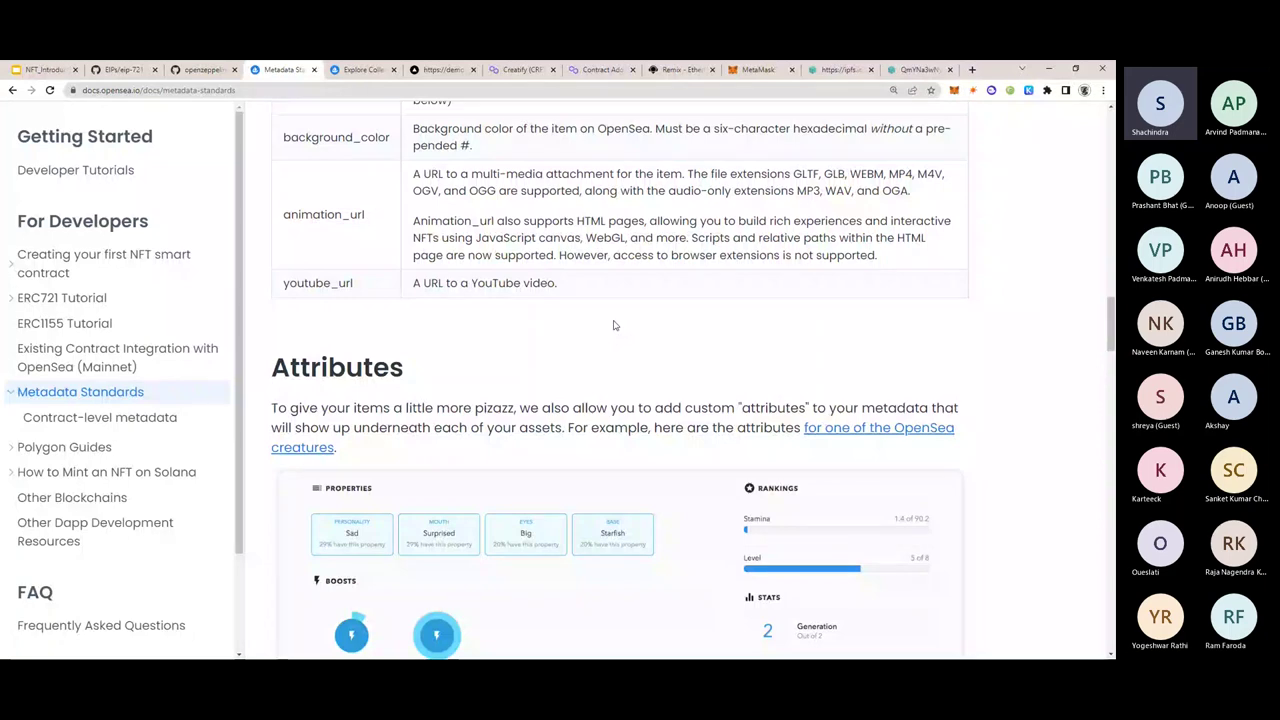
key(ctrl+1)
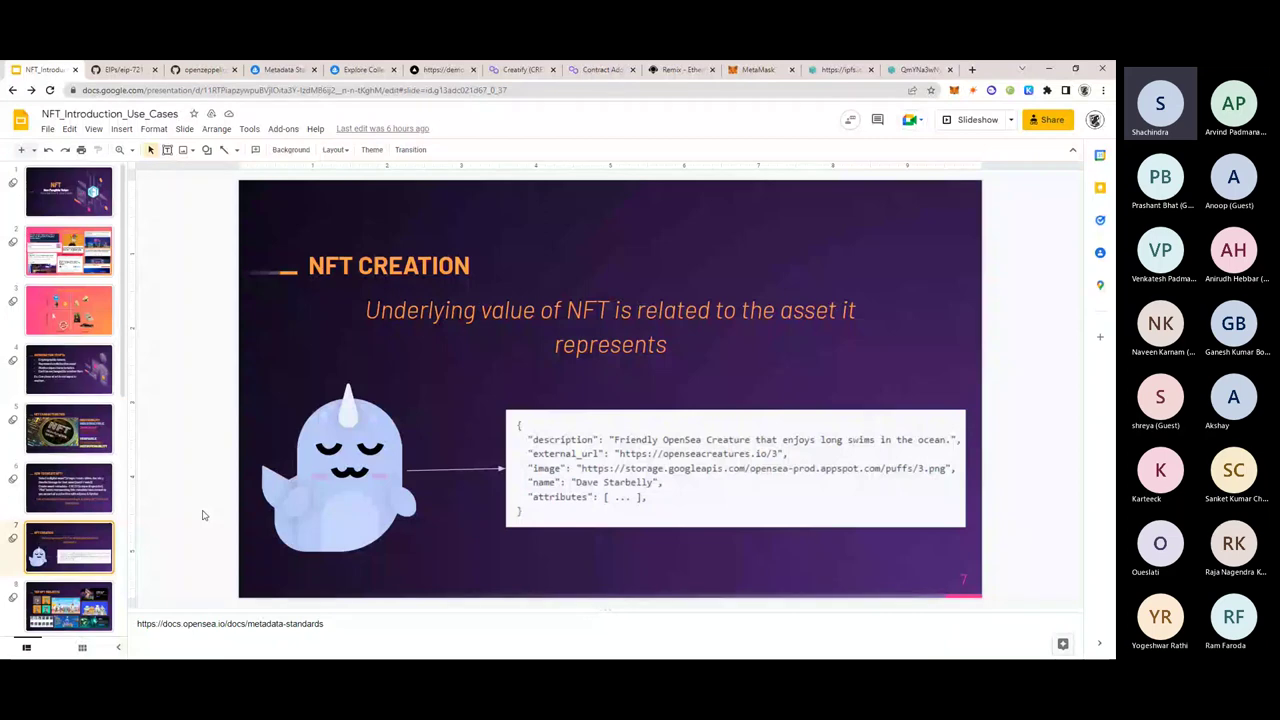
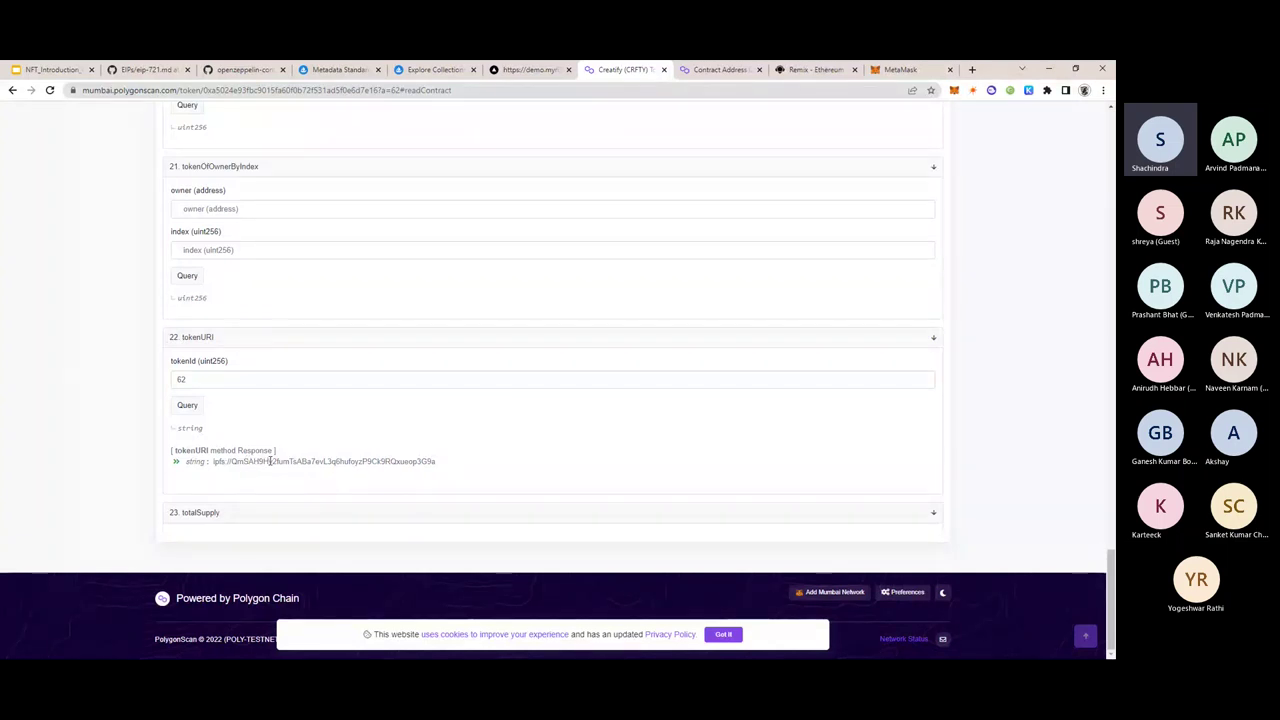
Select the ipfs:// address returned by the tokenURI query for token 62
drag(212, 461, 443, 477)
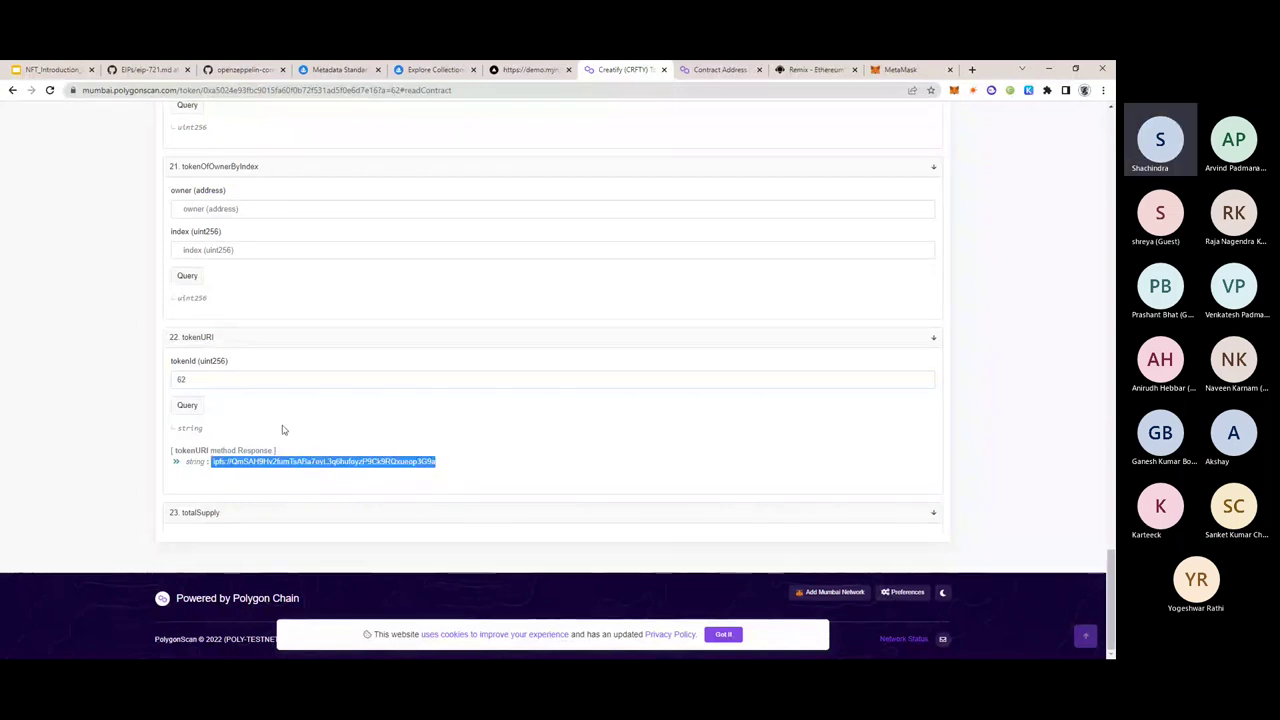
Go to the Creatify contract's address page from the Profile Summary link
scroll(400, 400, up, 6)
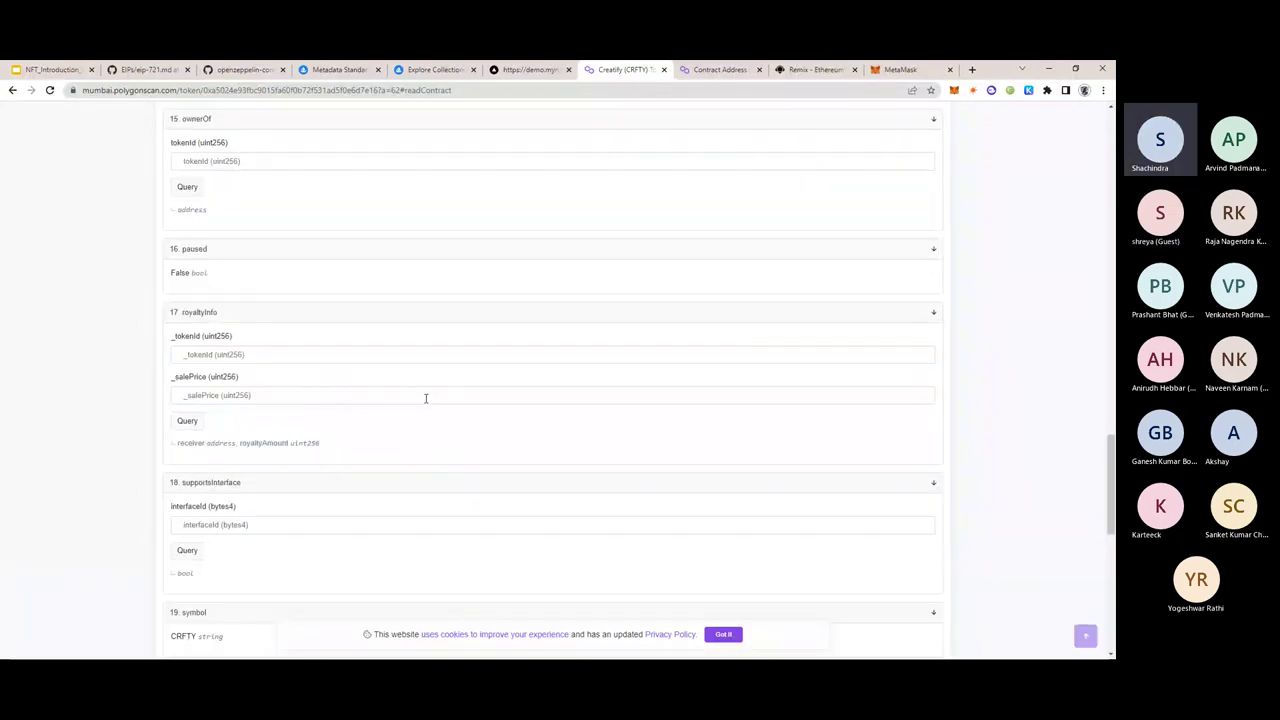
scroll(520, 372, up, 10)
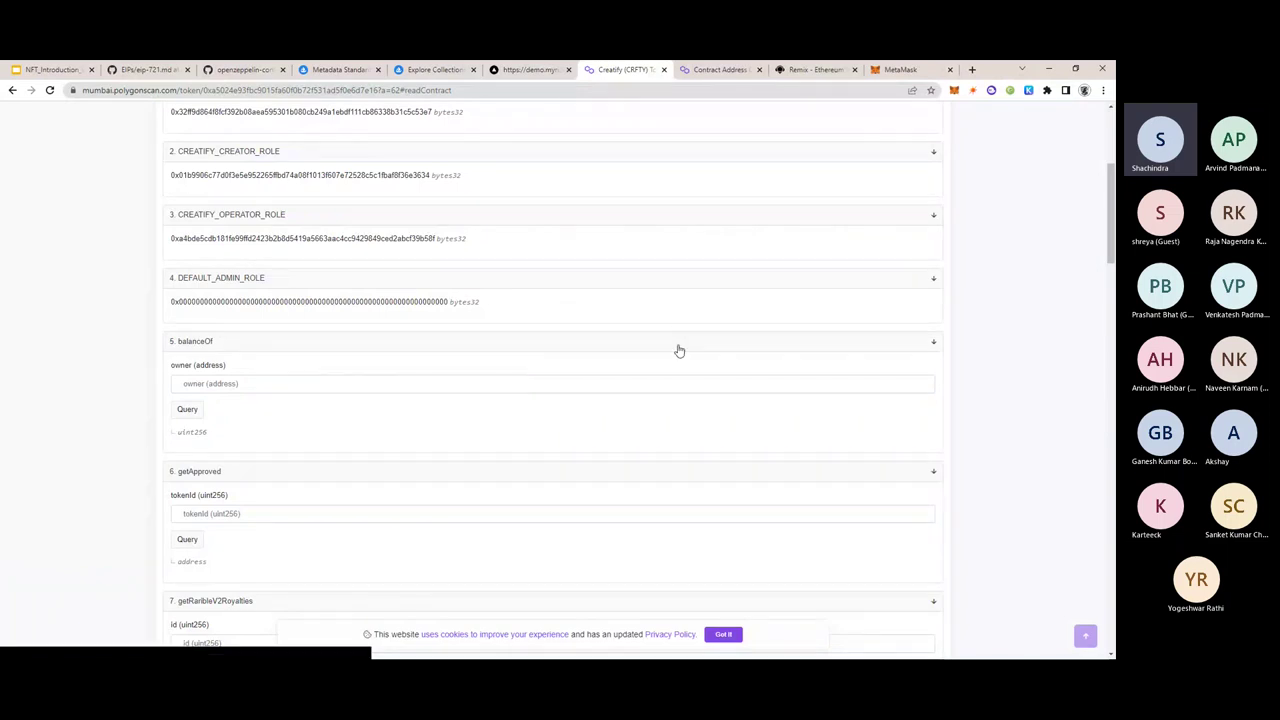
scroll(520, 330, up, 3)
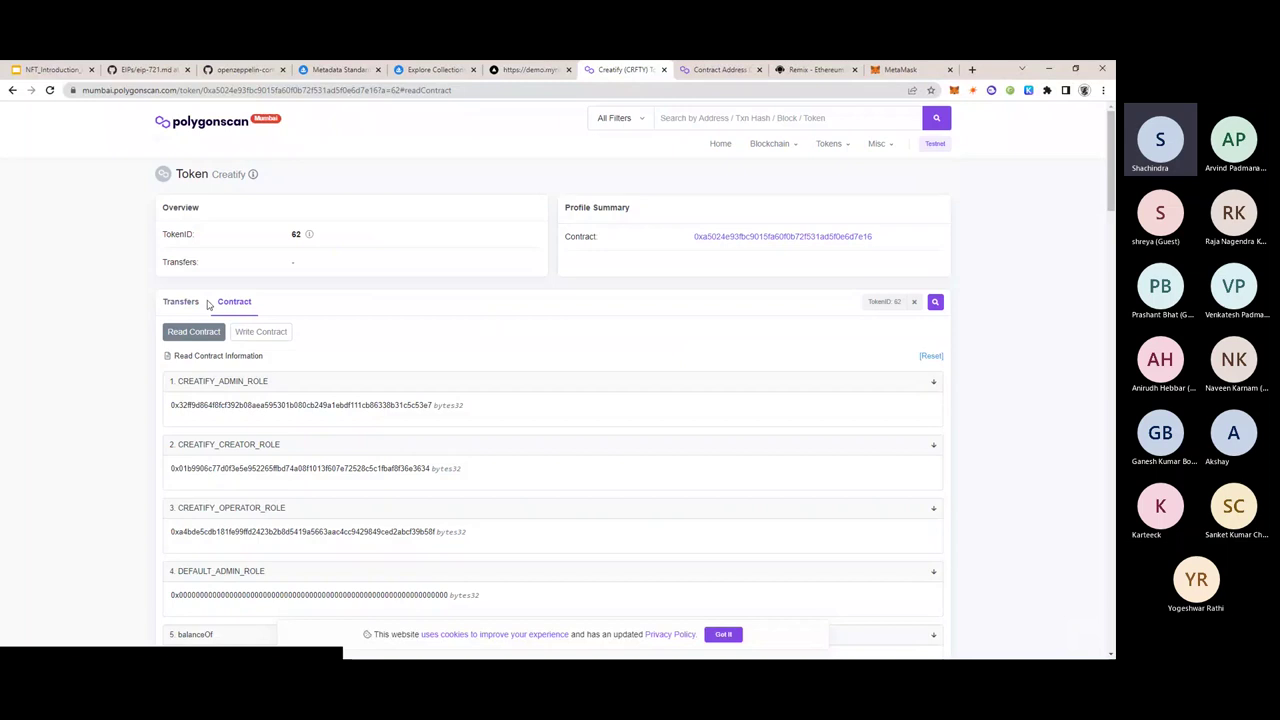
click(725, 240)
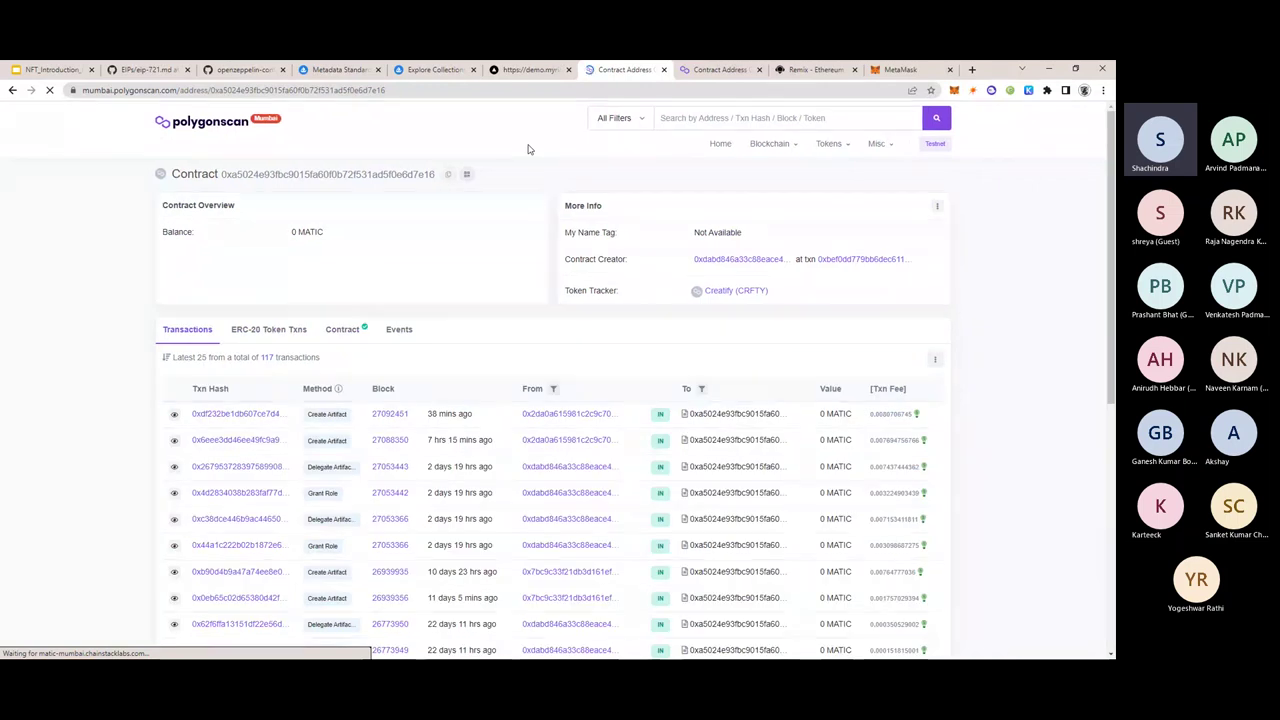
Review the contract's verified source files, ABI and creation code (v0.8.9, 200 optimization runs)
click(346, 331)
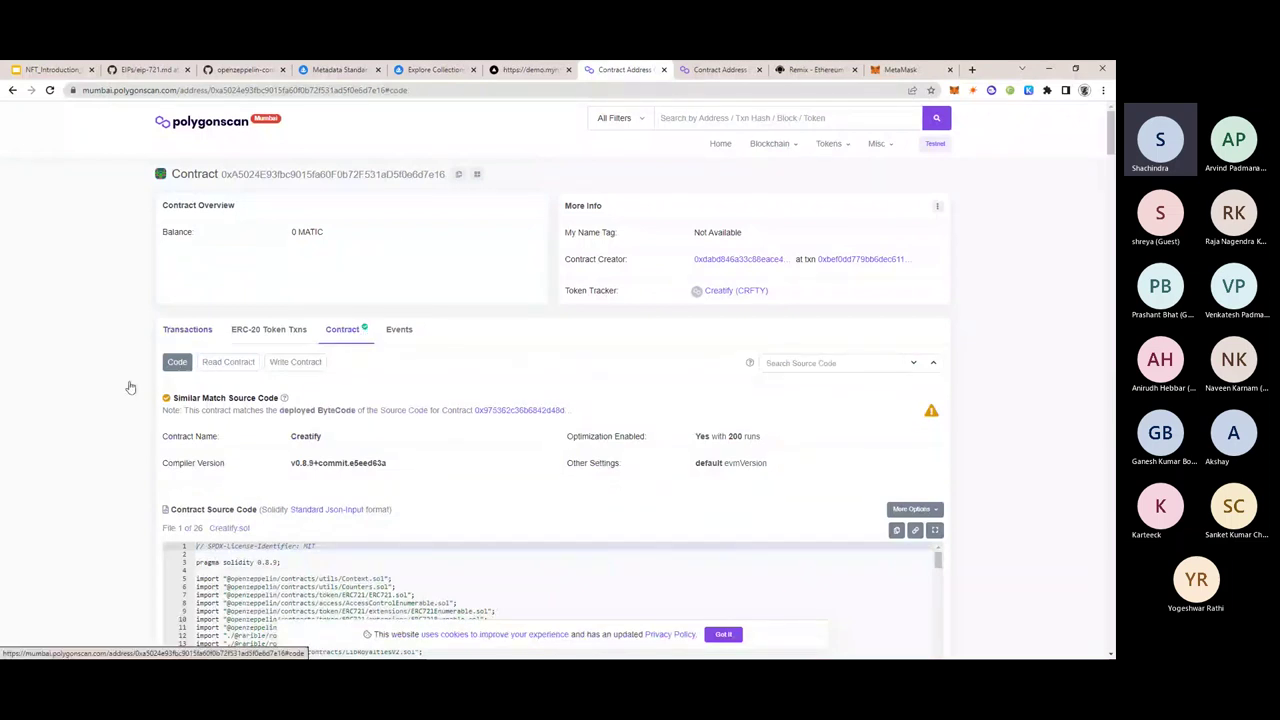
scroll(130, 387, down, 5)
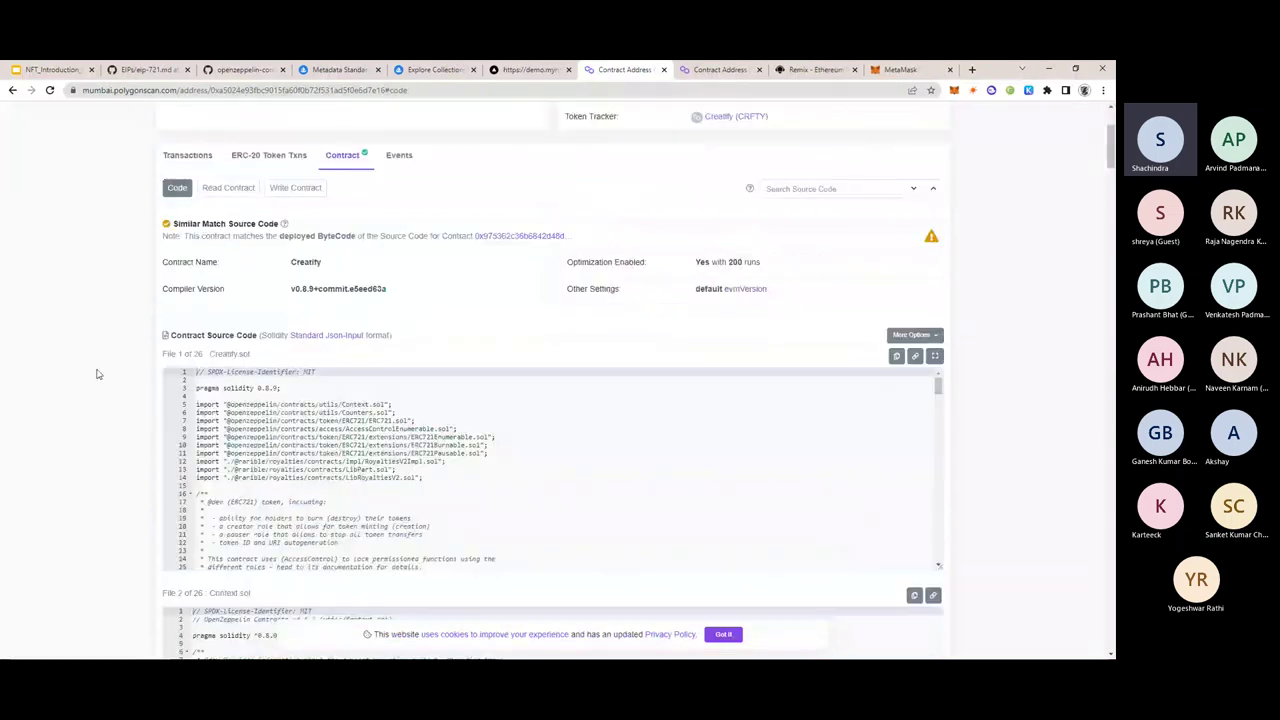
scroll(940, 390, down, 10)
scroll(940, 390, down, 10)
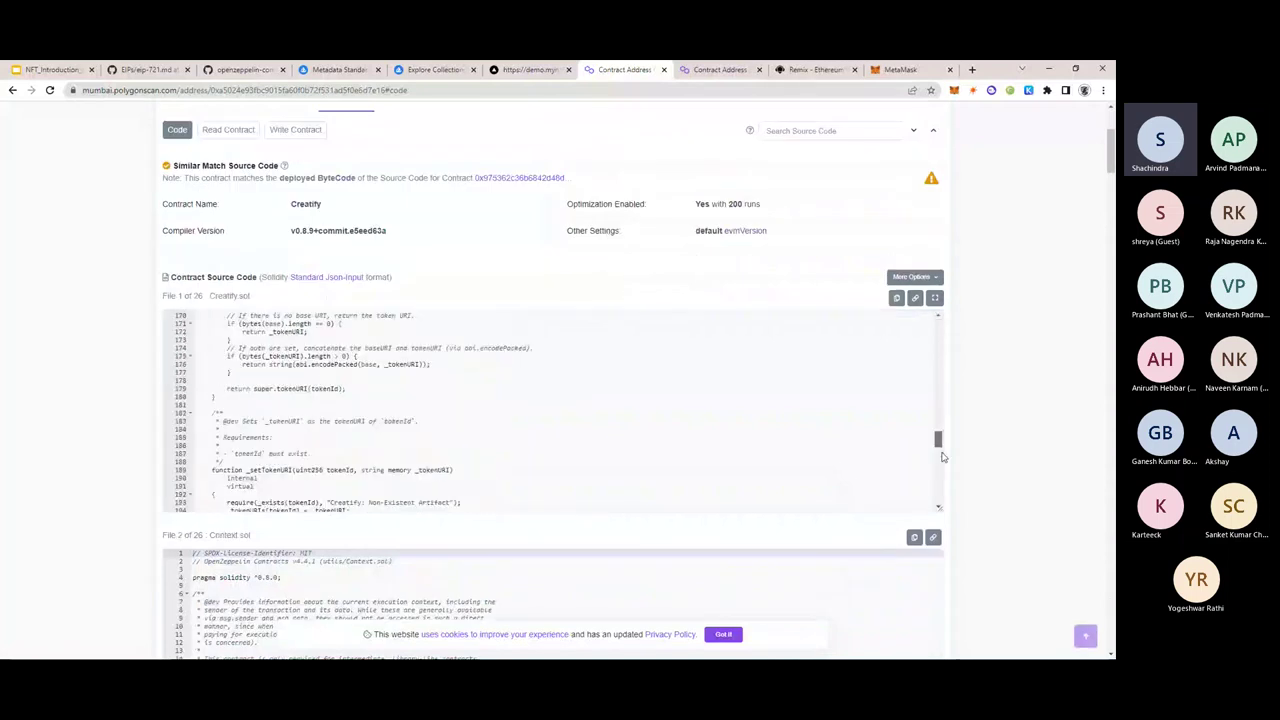
scroll(942, 457, down, 8)
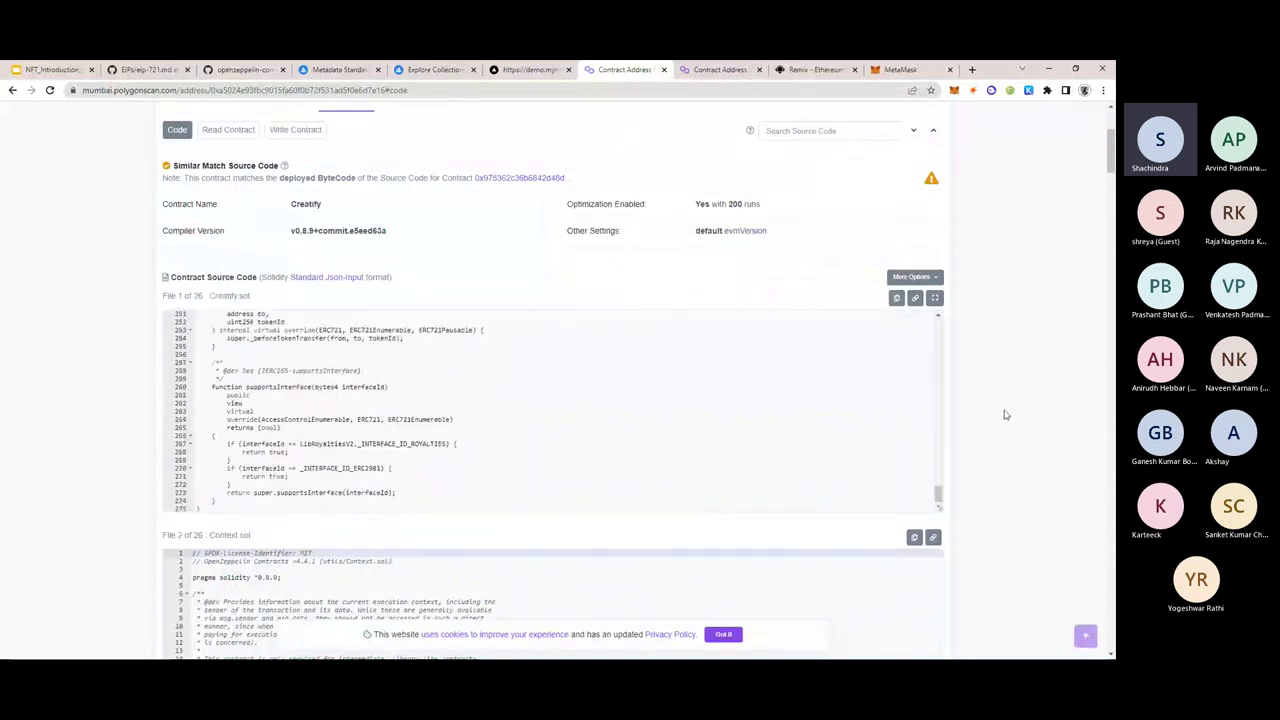
scroll(1000, 420, down, 5)
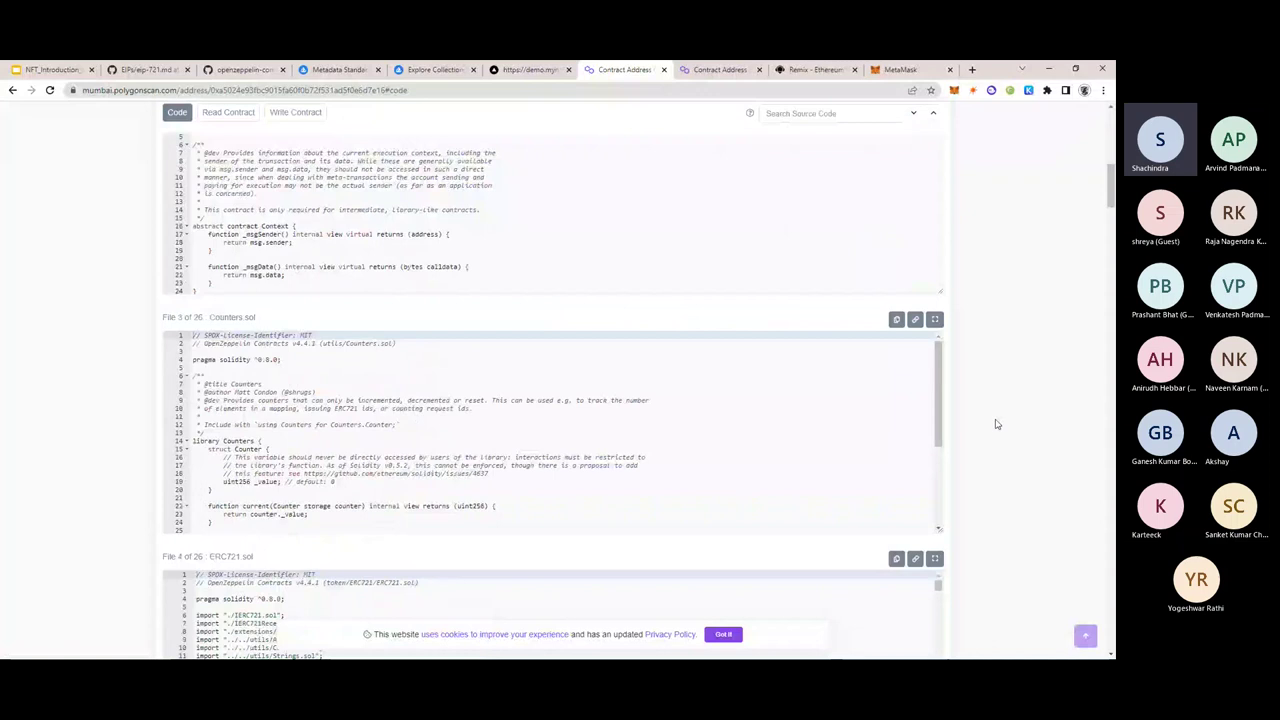
scroll(996, 424, down, 10)
drag(1110, 285, 1112, 548)
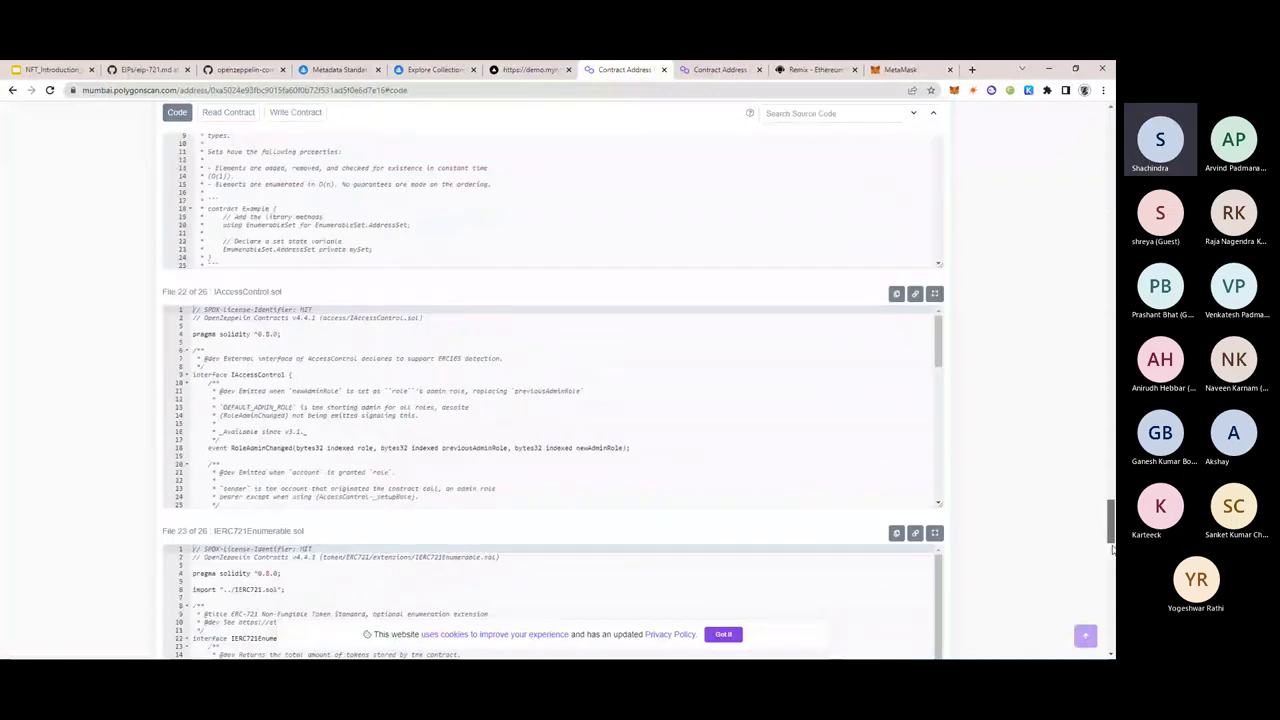
drag(1112, 548, 1111, 625)
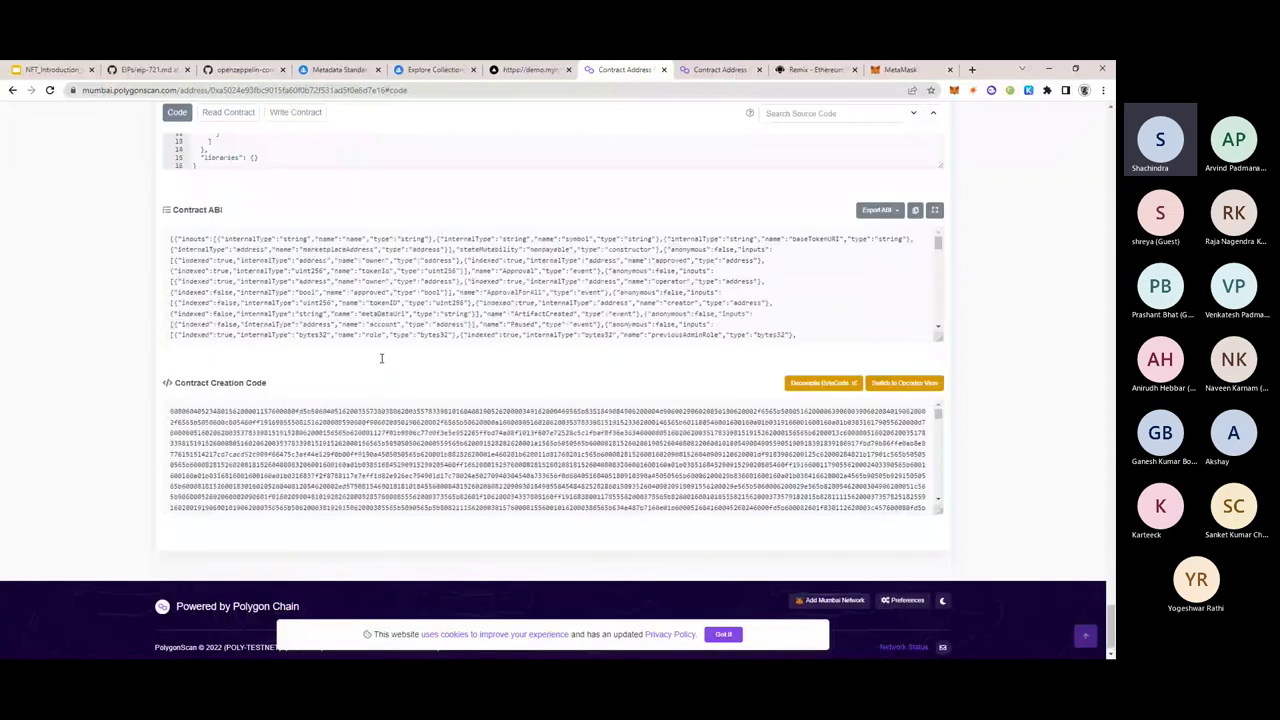
scroll(120, 357, up, 20)
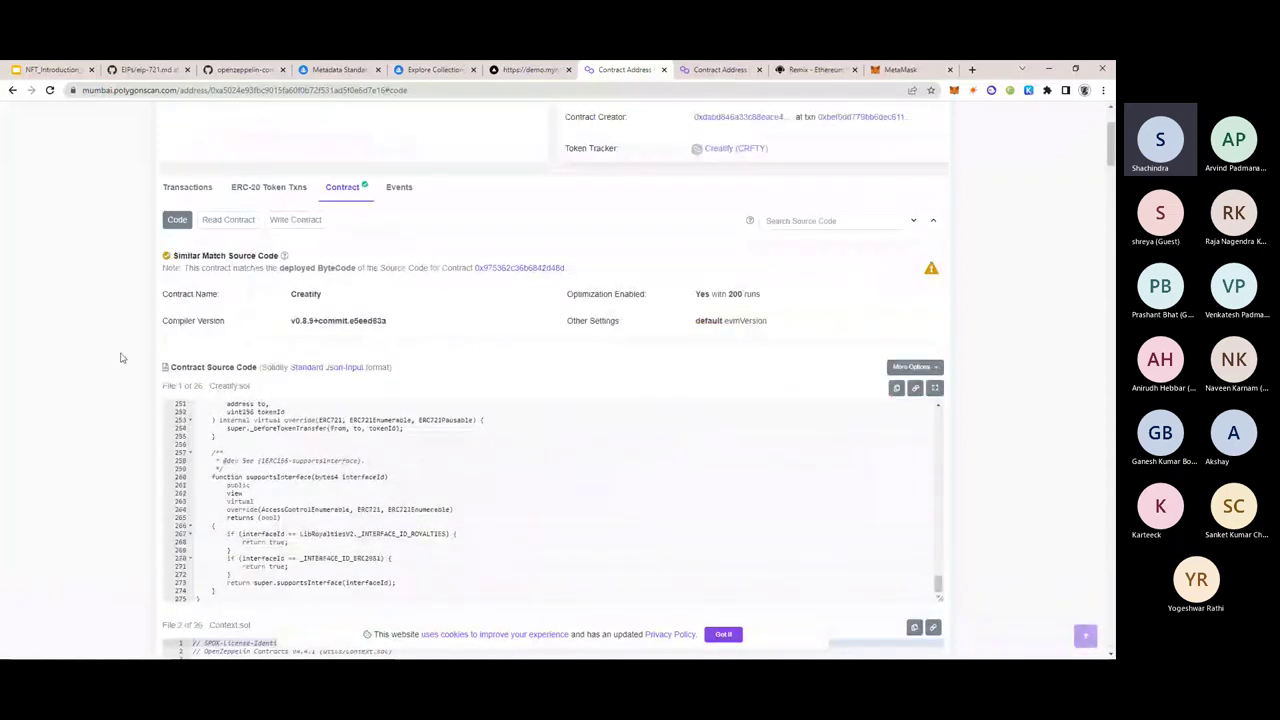
scroll(120, 357, up, 2)
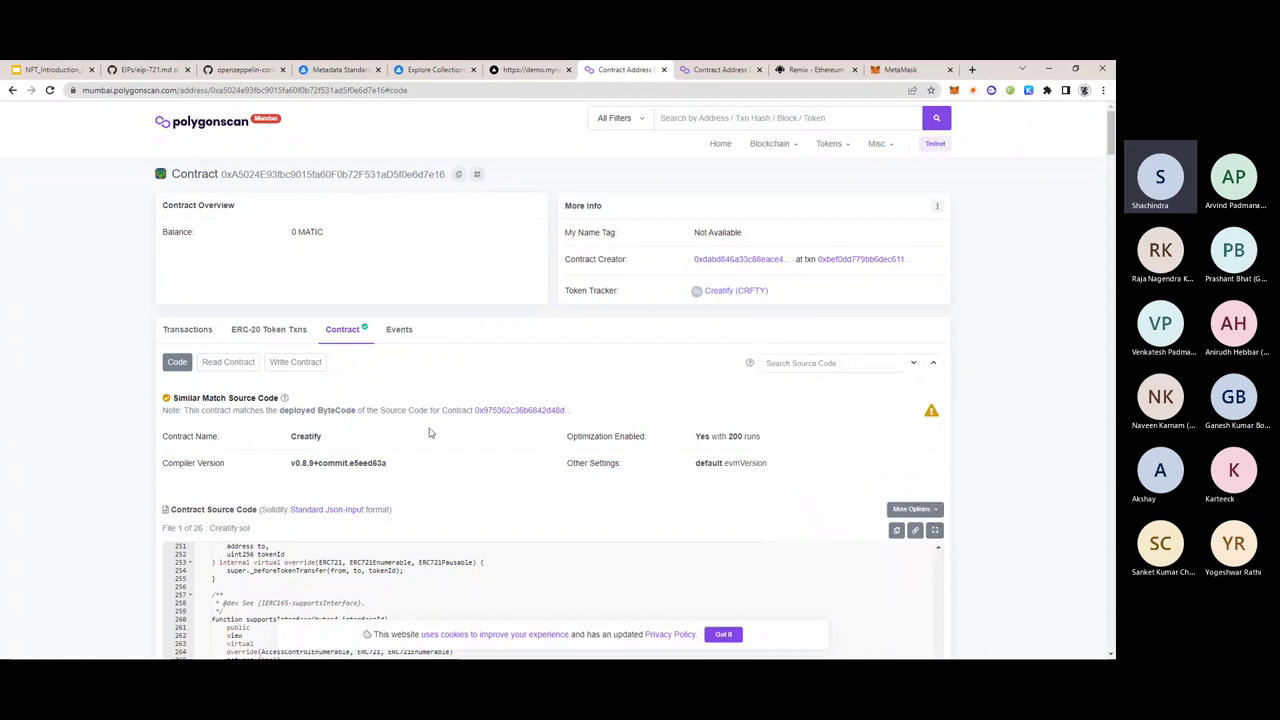
scroll(430, 432, down, 1)
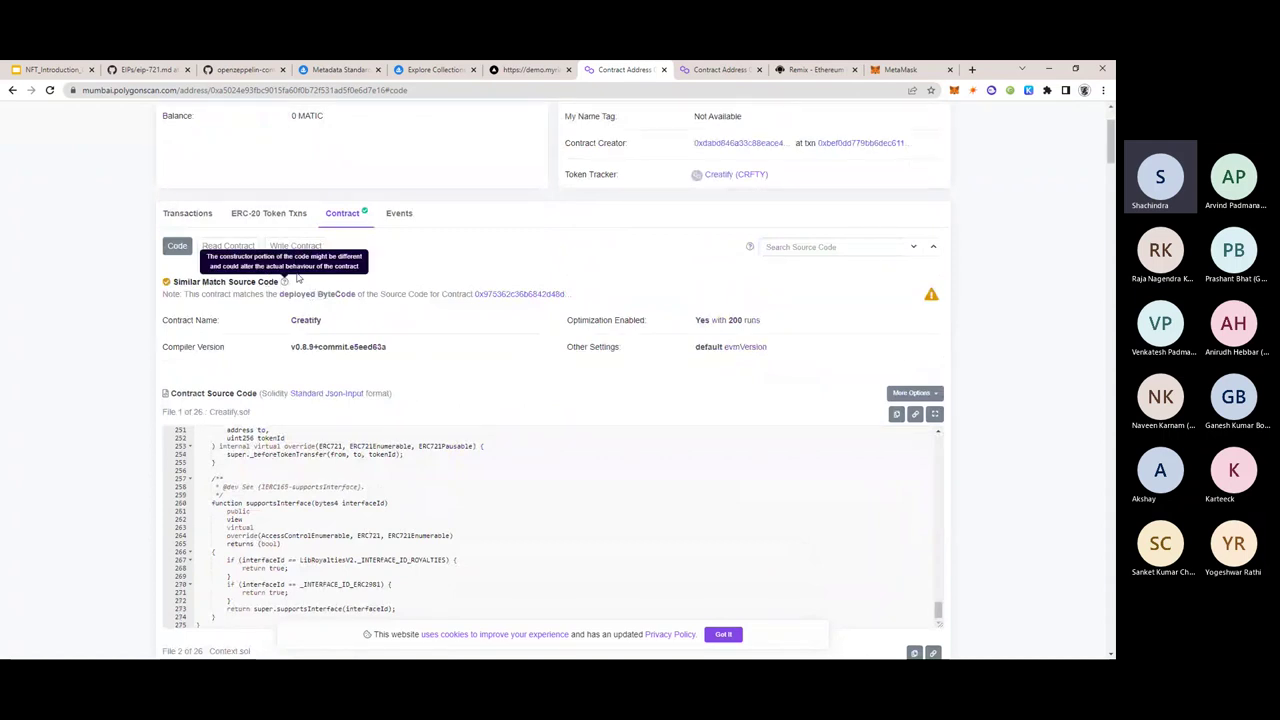
Query the Read Contract tokenURI function with tokenId 62
click(236, 250)
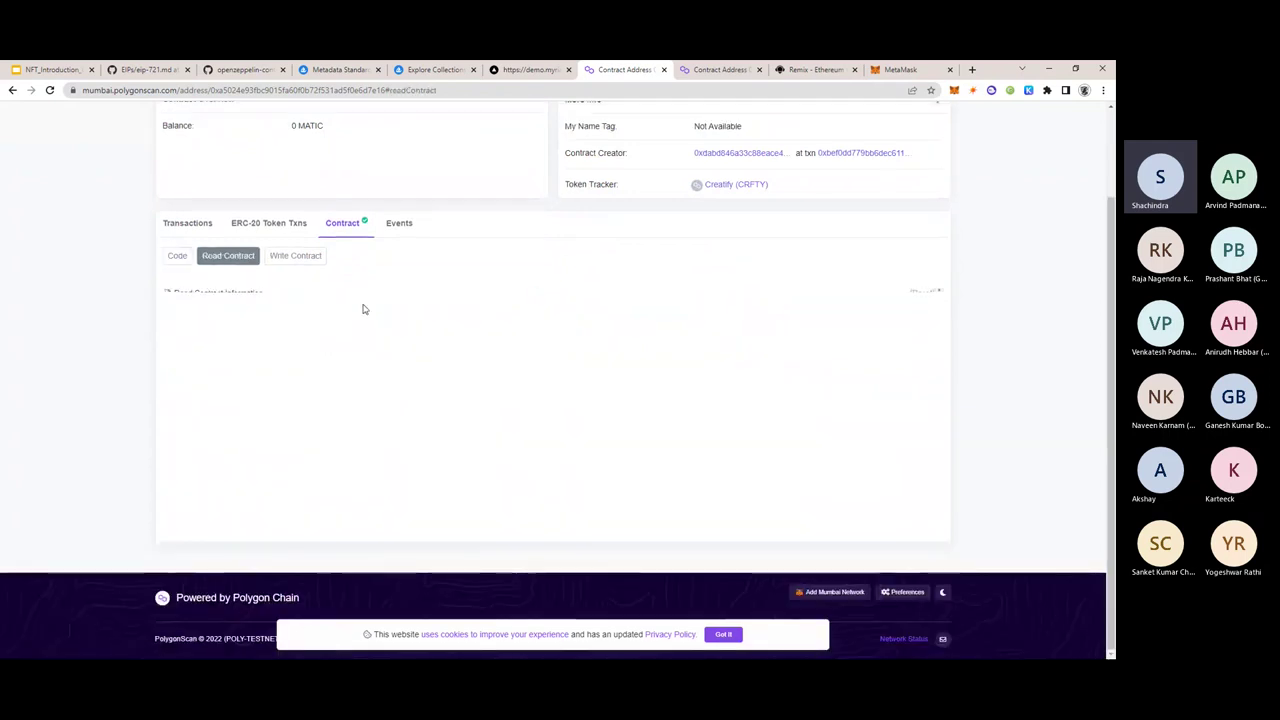
scroll(432, 384, down, 15)
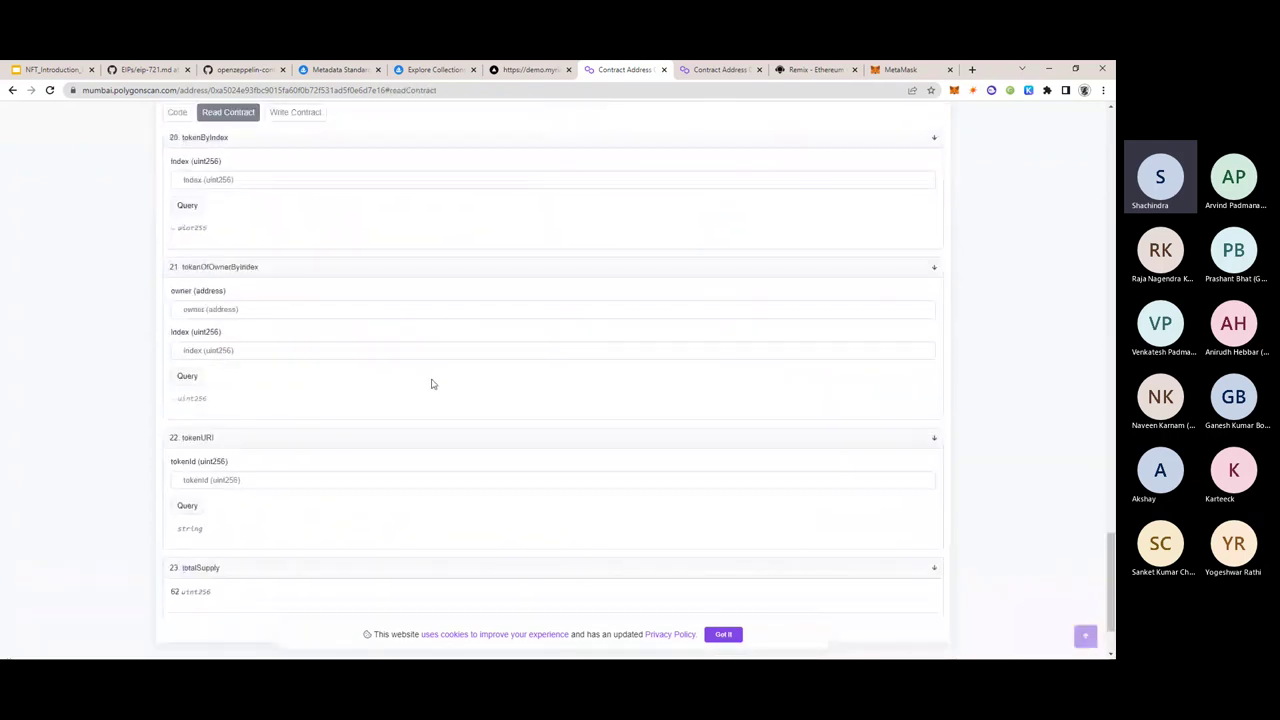
scroll(432, 384, down, 2)
click(229, 380)
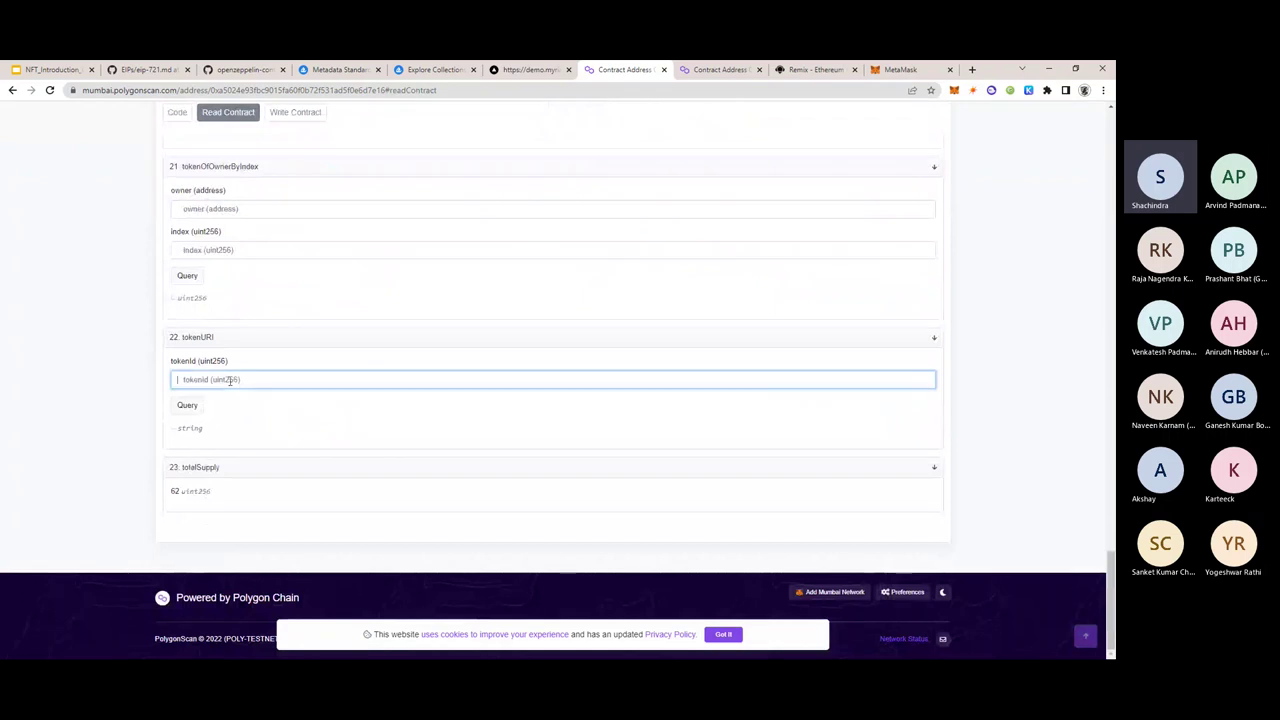
text(62)
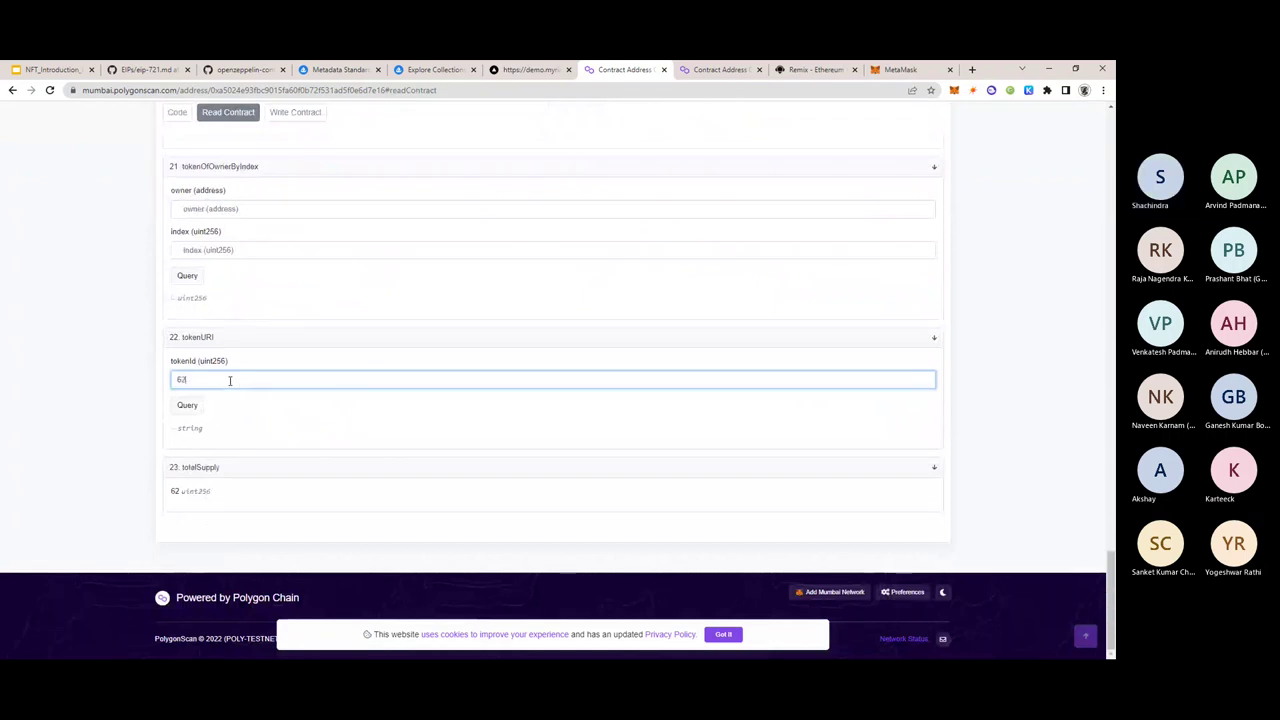
click(190, 405)
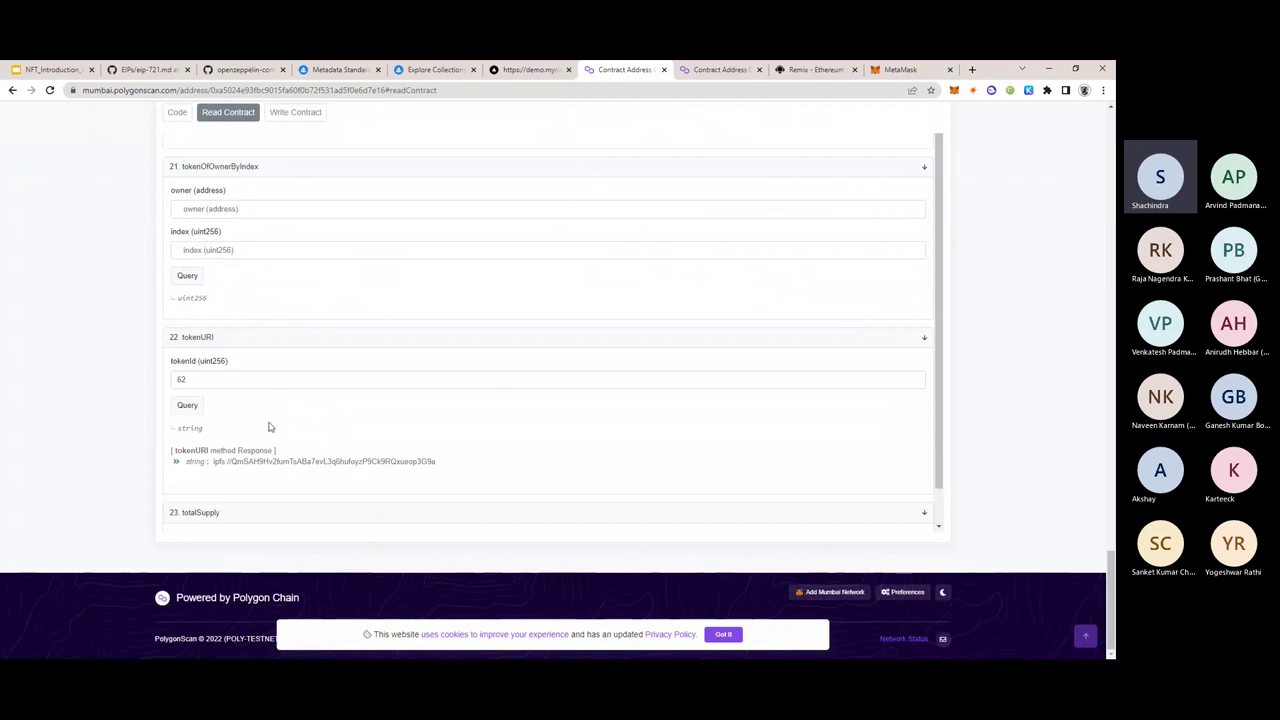
Show totalSupply as 62 and select the IPFS hash in the tokenURI response
click(932, 514)
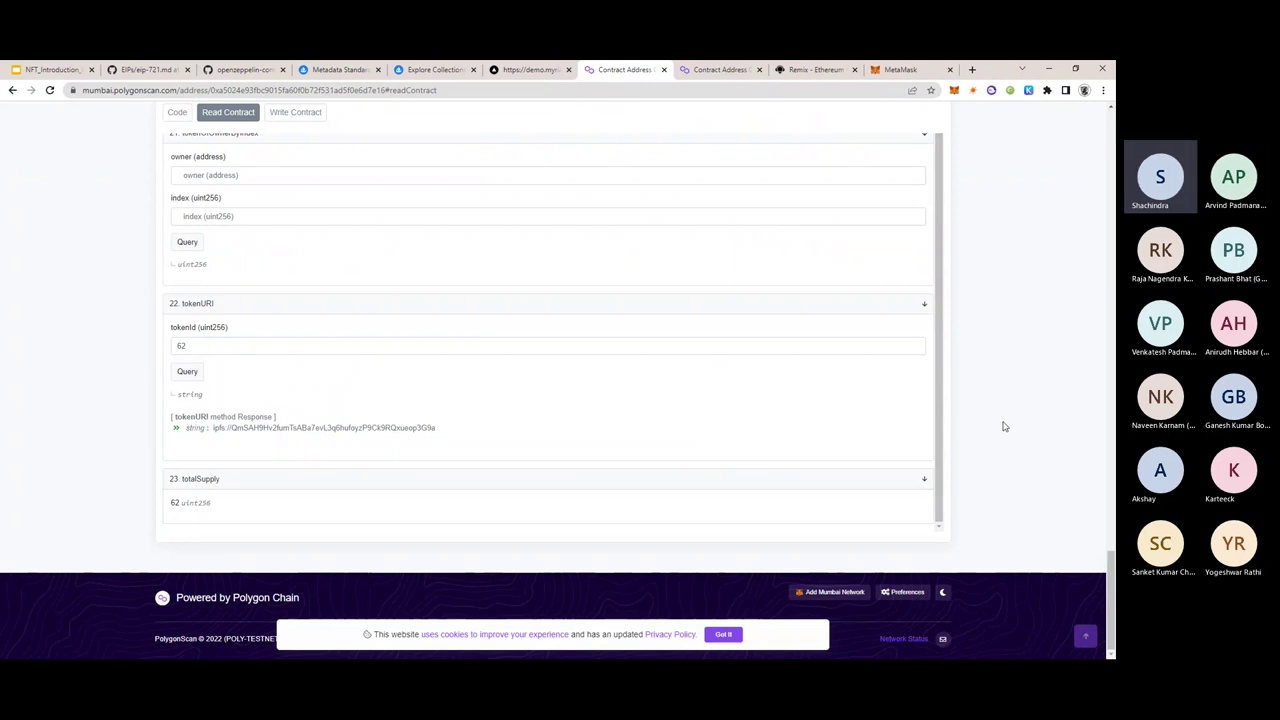
drag(211, 428, 436, 428)
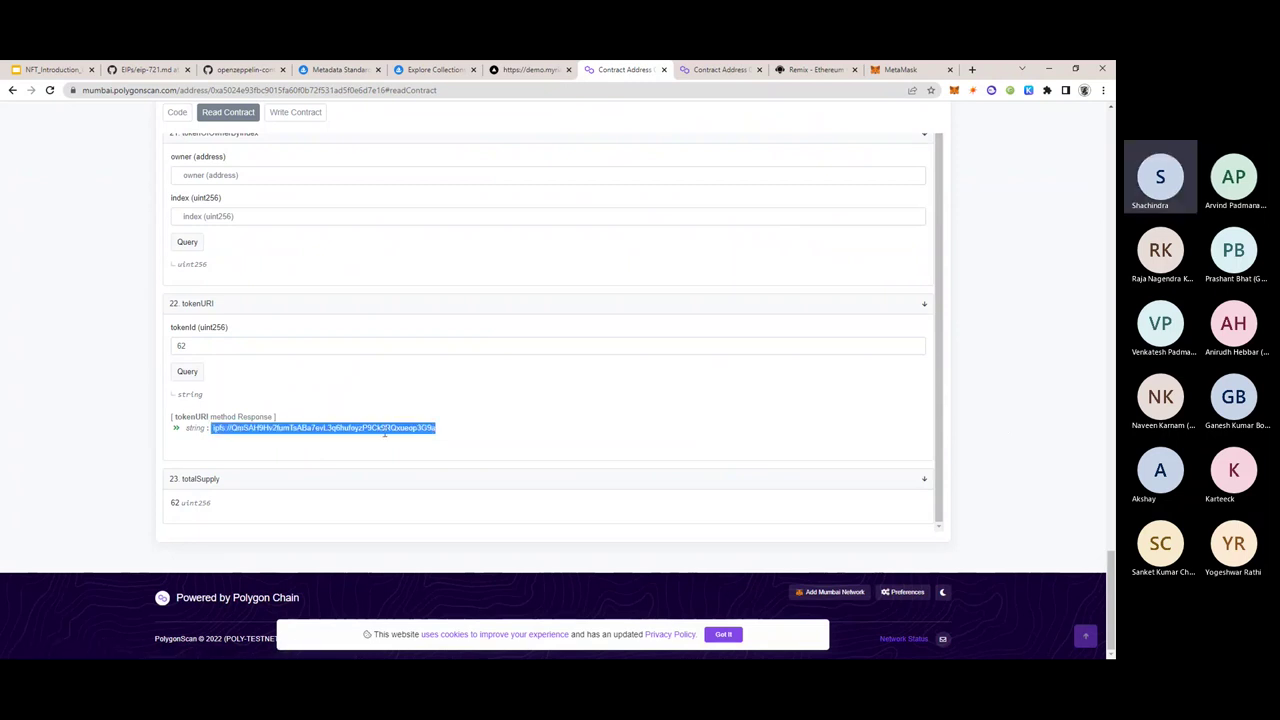
click(436, 428)
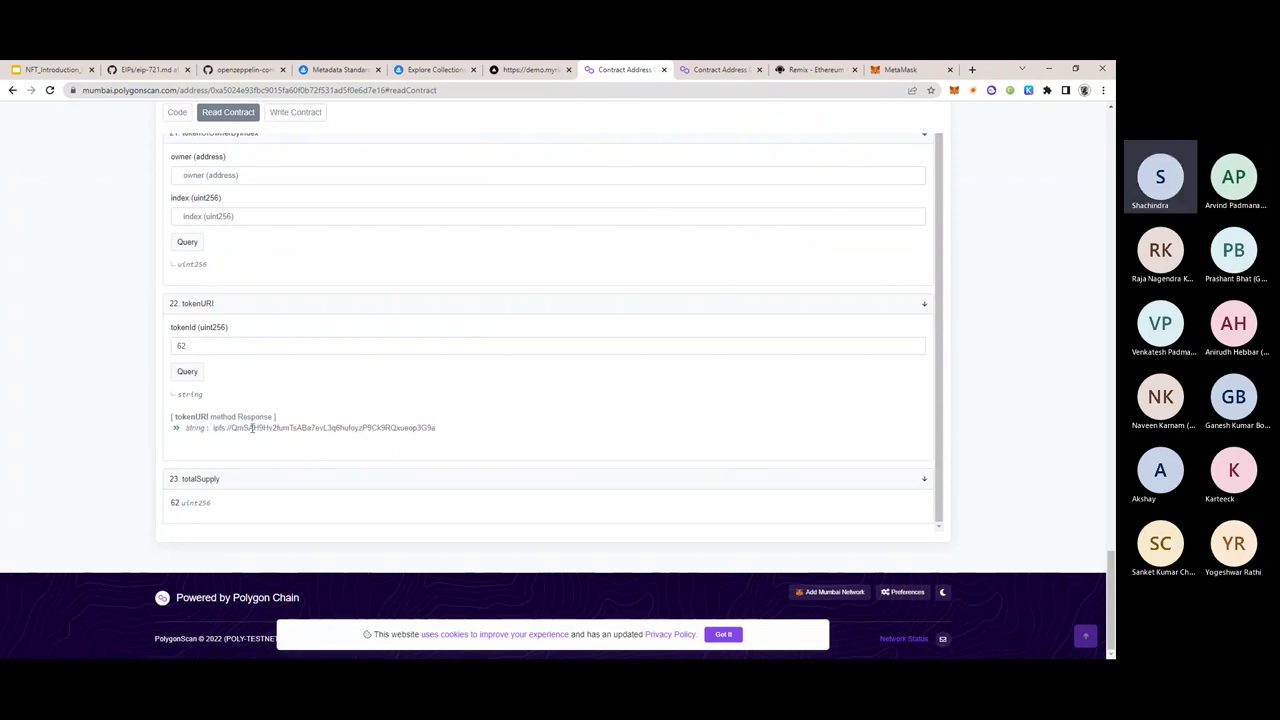
double_click(252, 428)
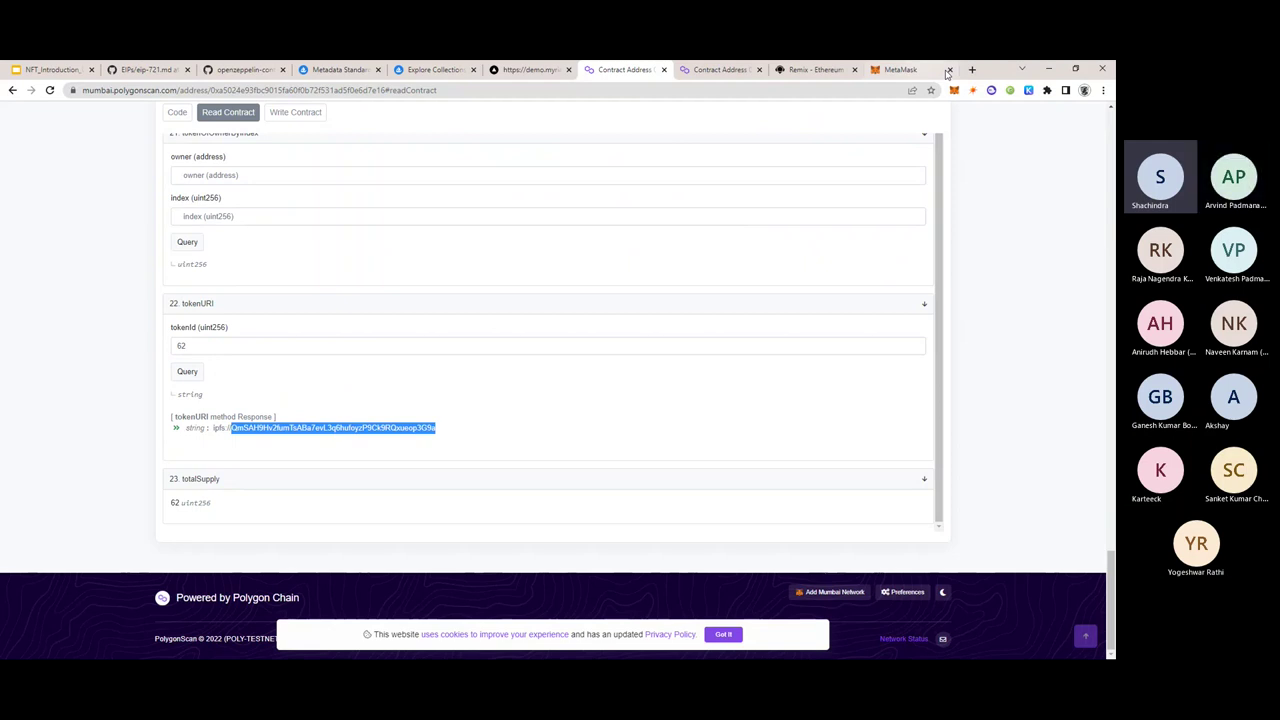
Load token 62's metadata at ipfs.io/ipfs/QmSAH9… in a new tab and select its image hash
click(971, 69)
text(ip)
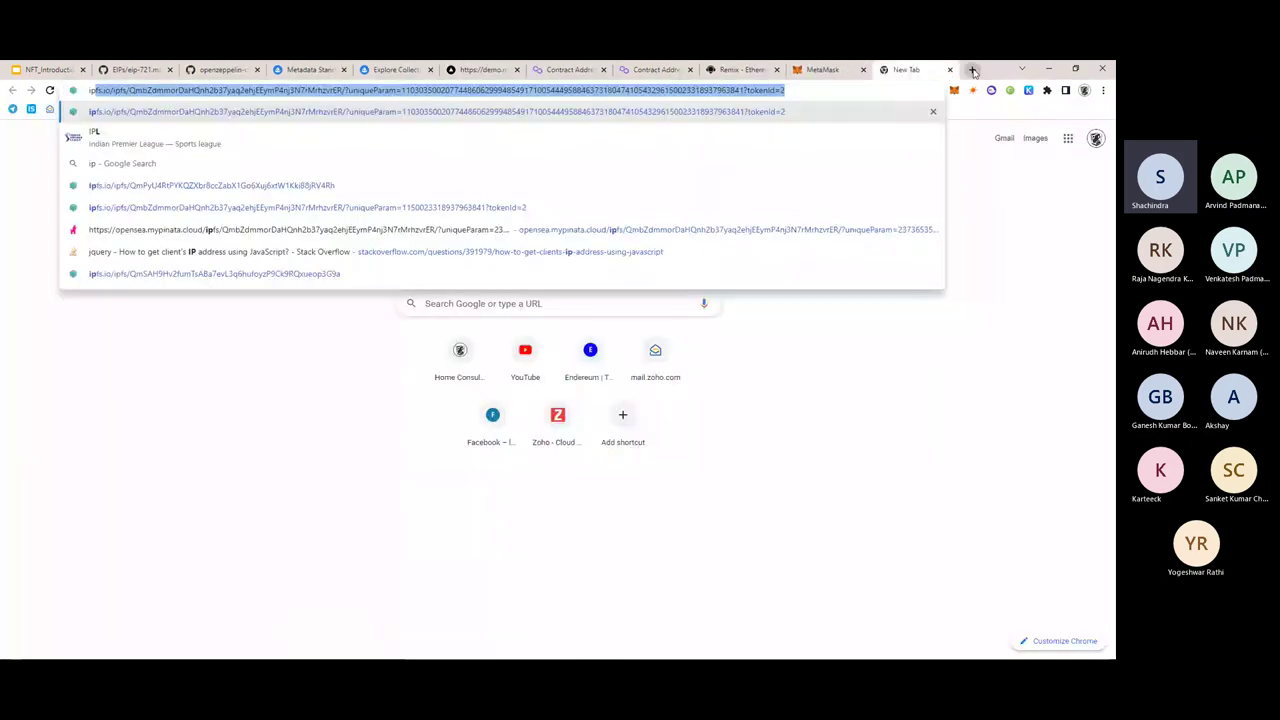
key(Down)
key(Down)
key(Down)
key(Down)
key(Down)
key(Down)
key(Down)
key(Return)
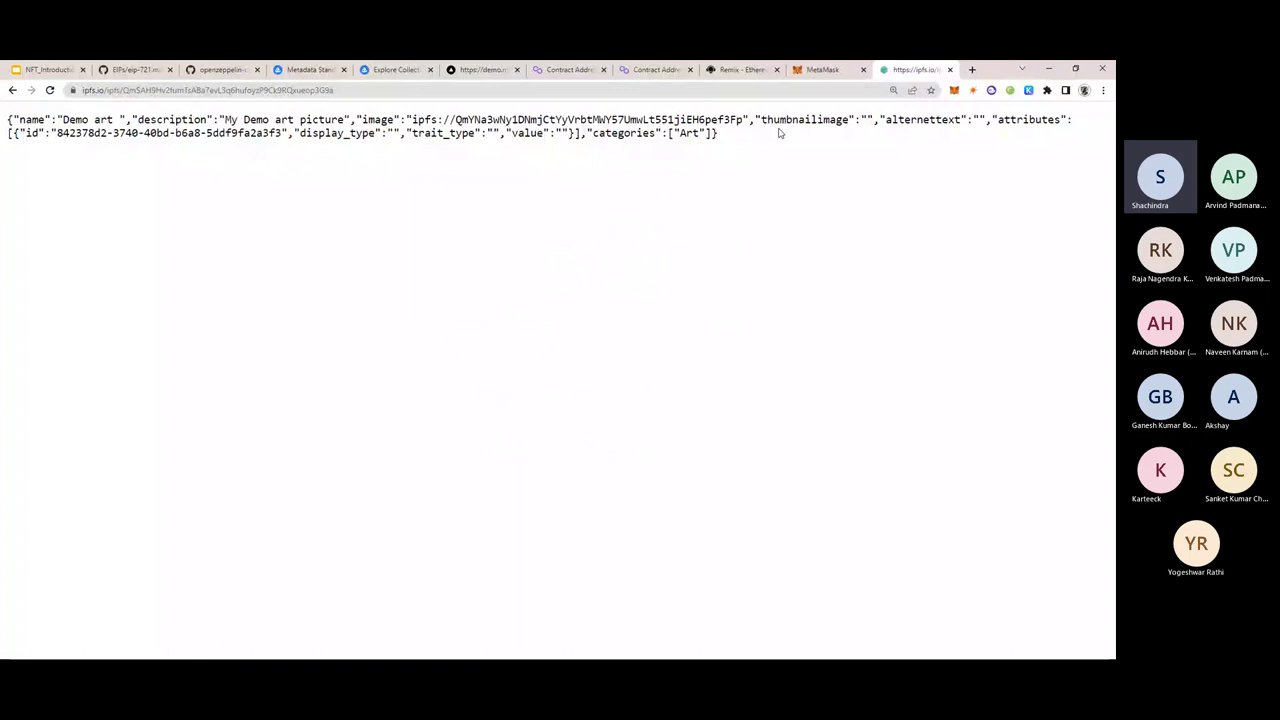
double_click(600, 119)
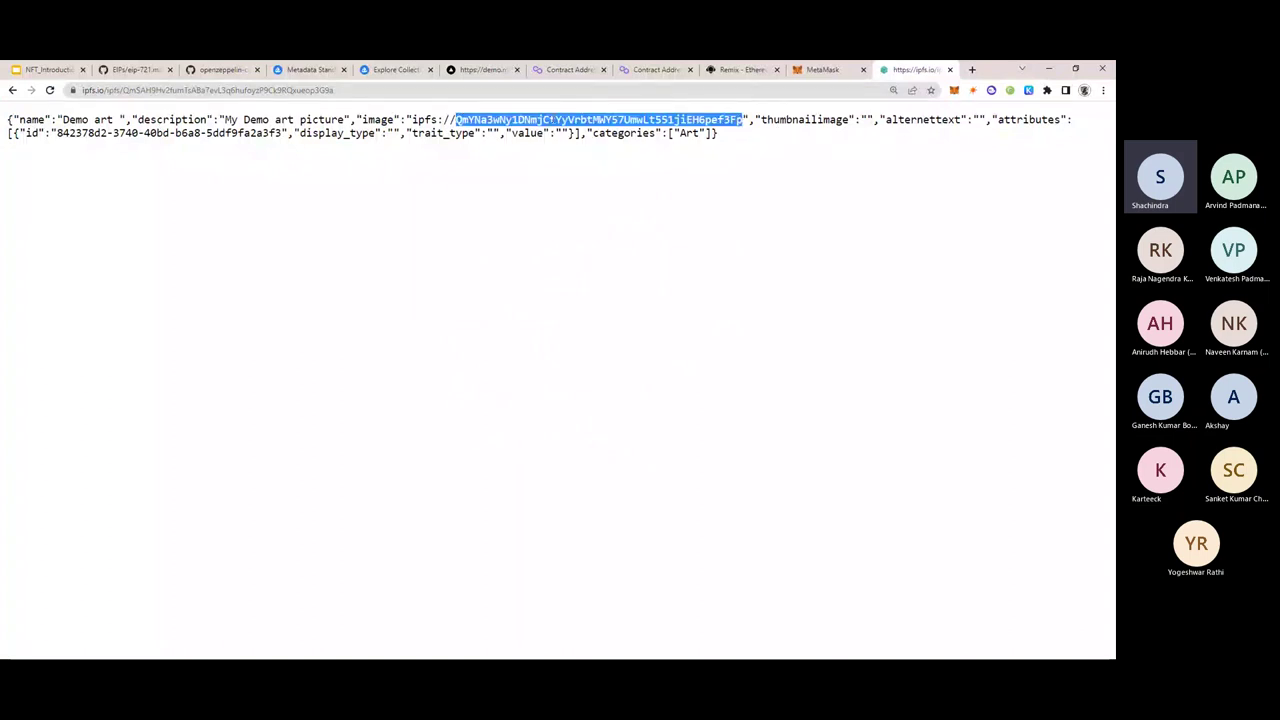